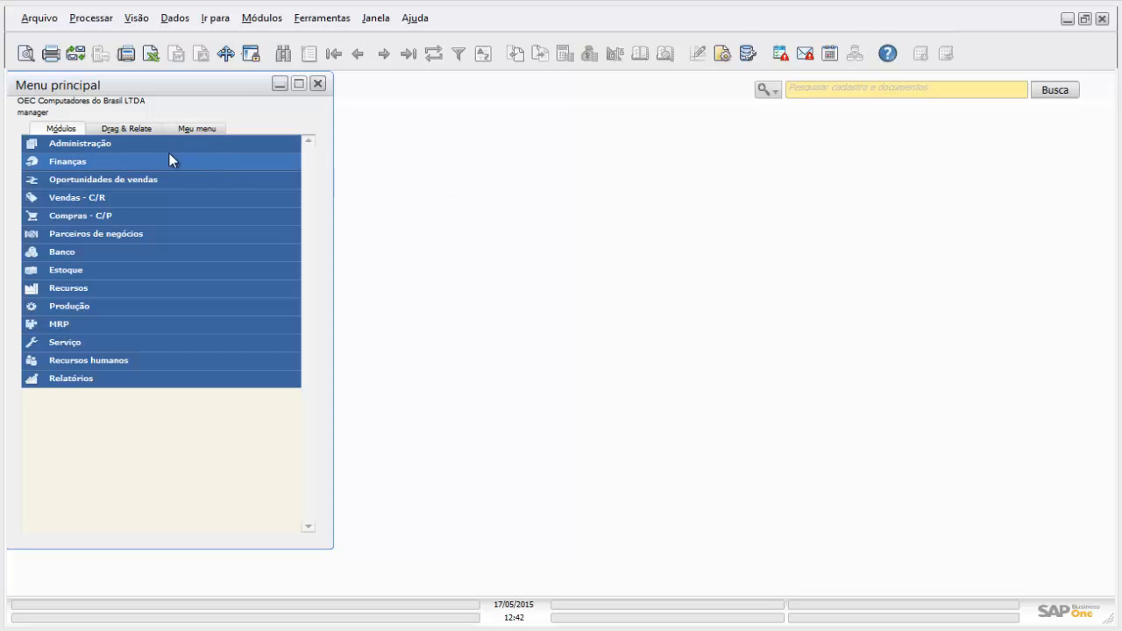
# Open the stock determination criteria (Critérios de determinação - Estoque) in the finance setup for G/L account determination.
pyautogui.click(82, 138)
pyautogui.click(87, 219)
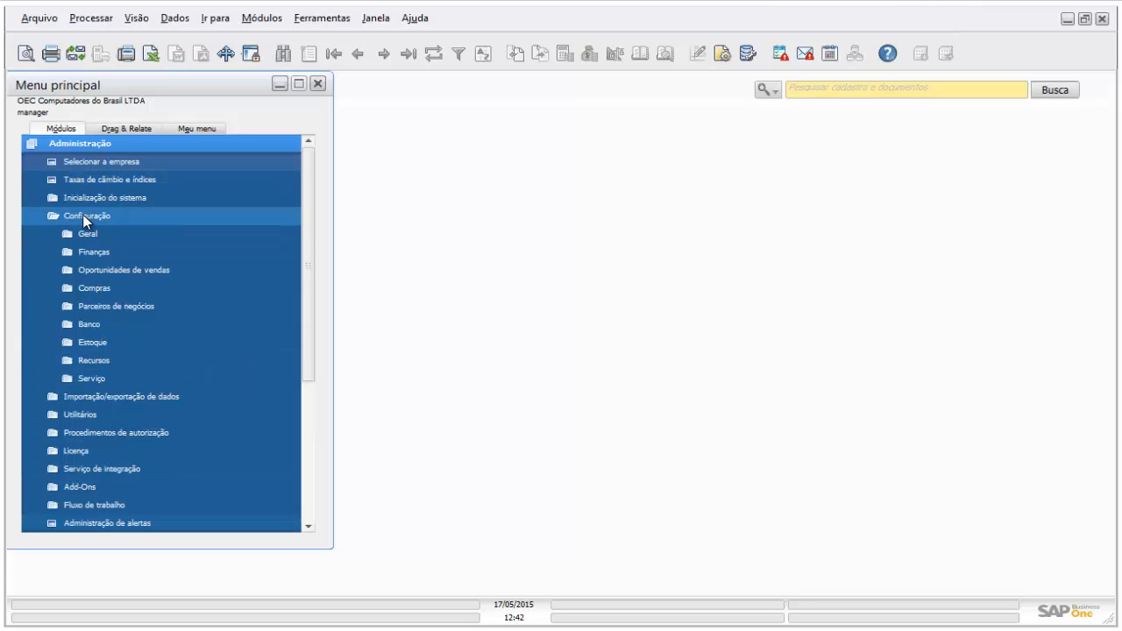
pyautogui.click(117, 253)
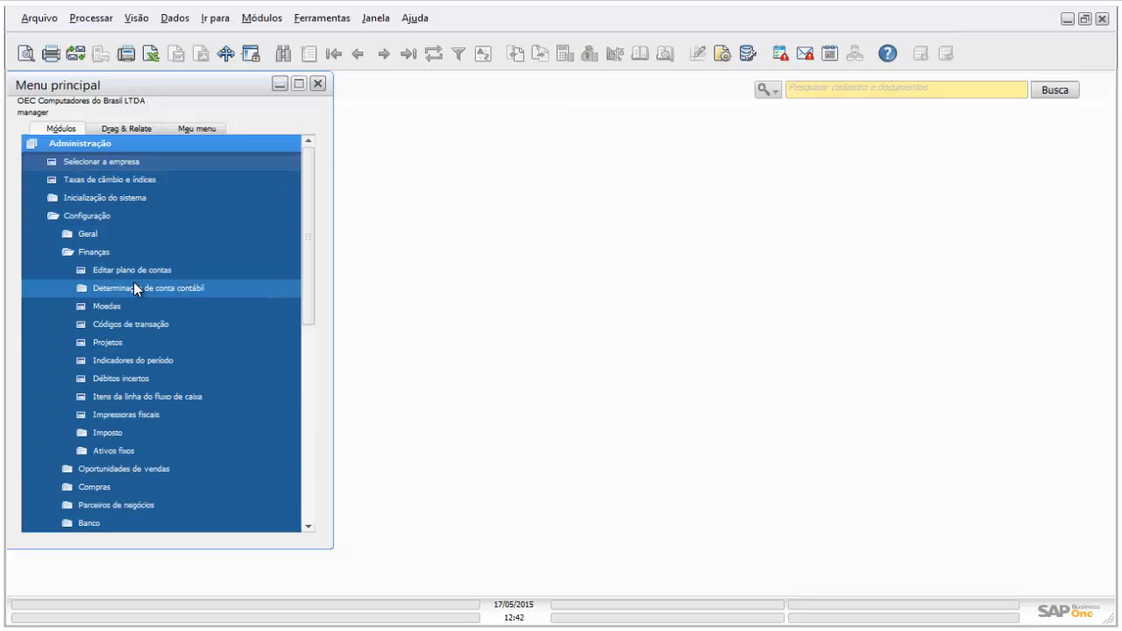
pyautogui.click(134, 285)
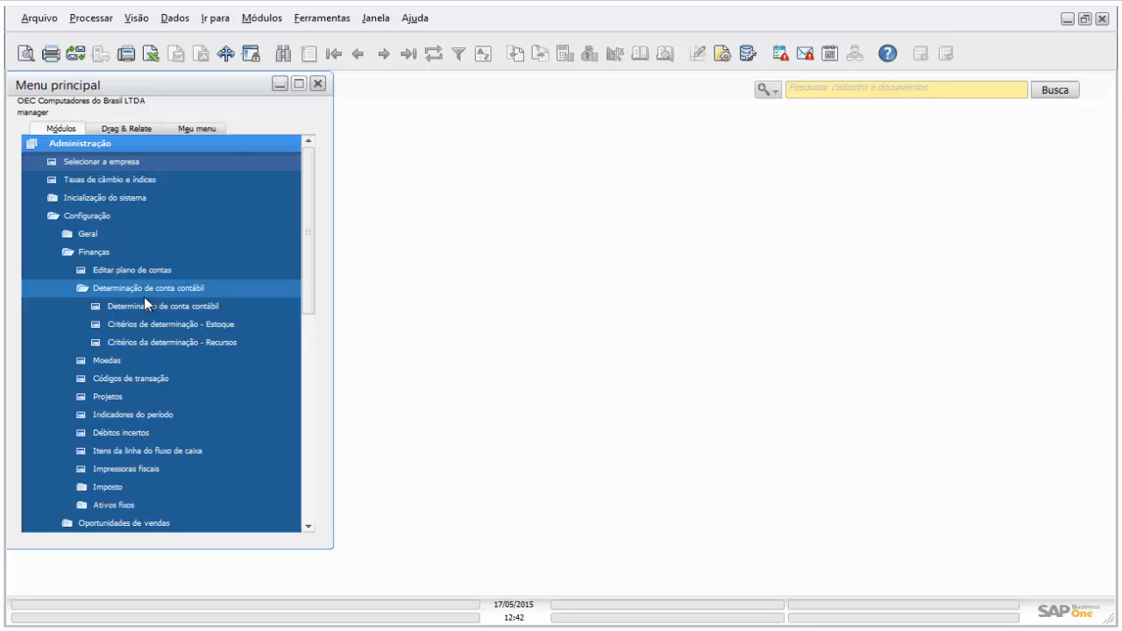
pyautogui.click(160, 306)
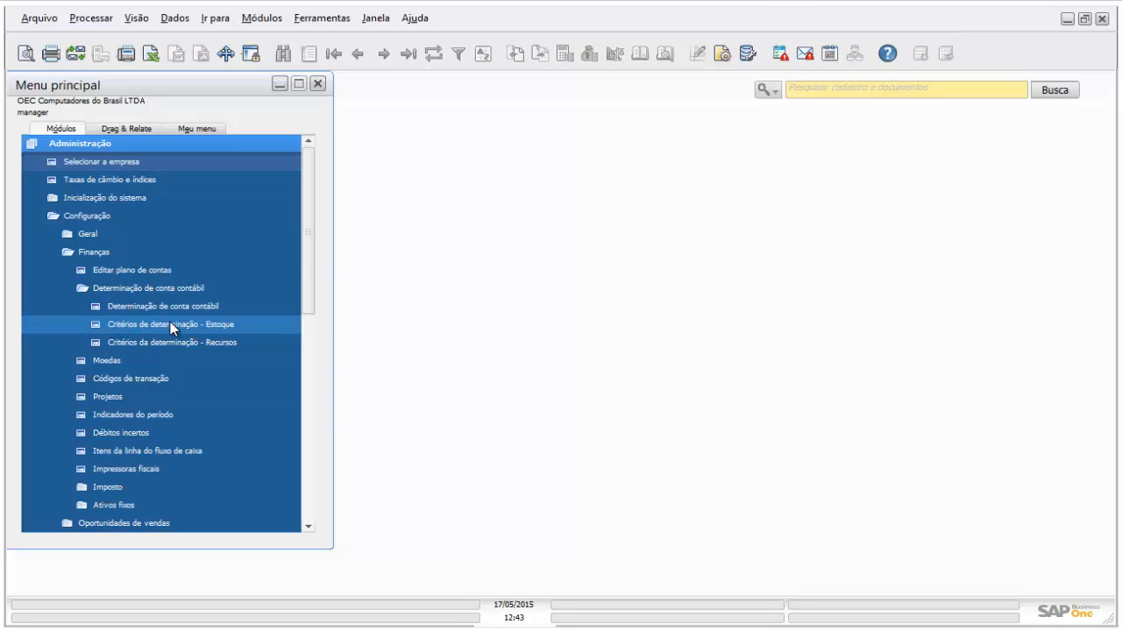
pyautogui.click(170, 323)
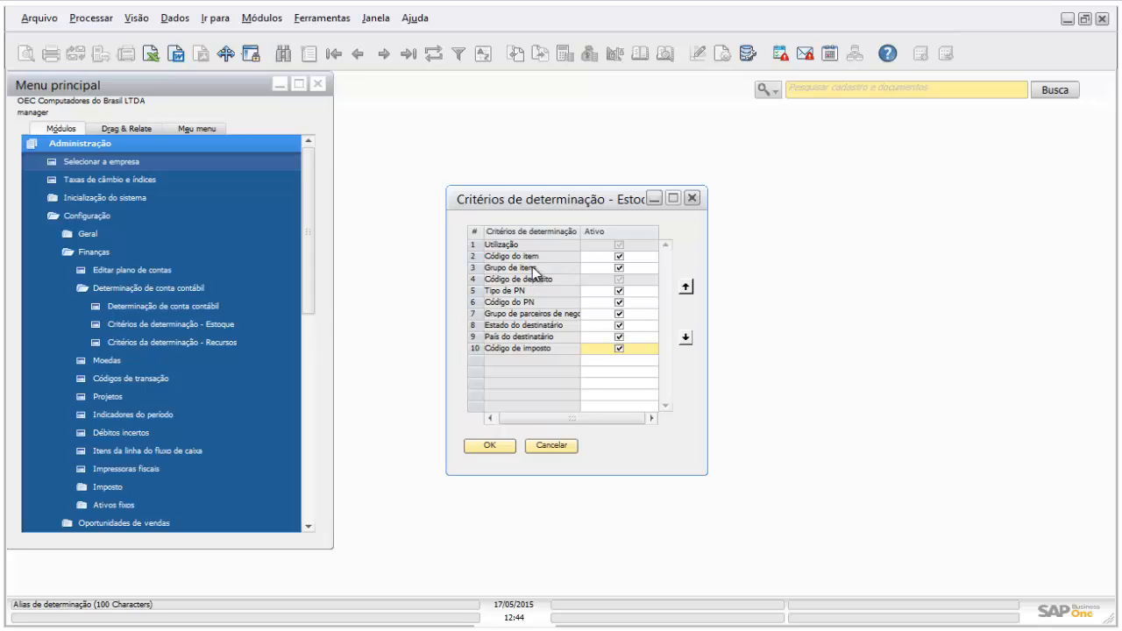
# Deactivate the criteria Tipo de PN, Código do PN, Grupo de parceiros, Estado do destinatário, País do destinatário and Código de imposto, and save.
pyautogui.click(622, 294)
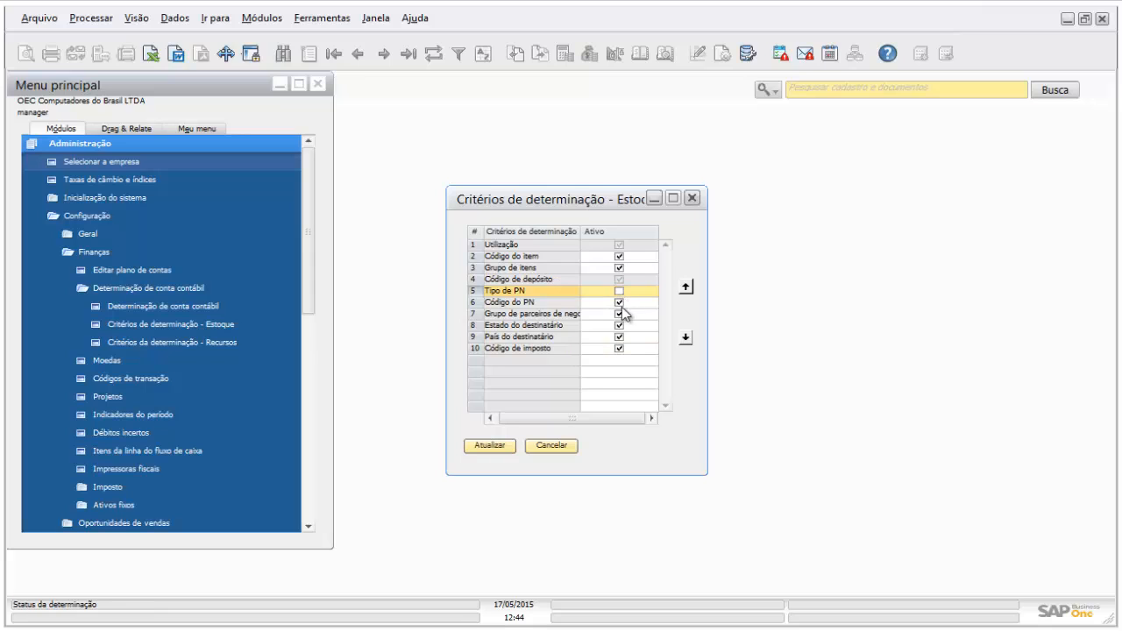
pyautogui.click(619, 304)
pyautogui.click(620, 315)
pyautogui.click(619, 326)
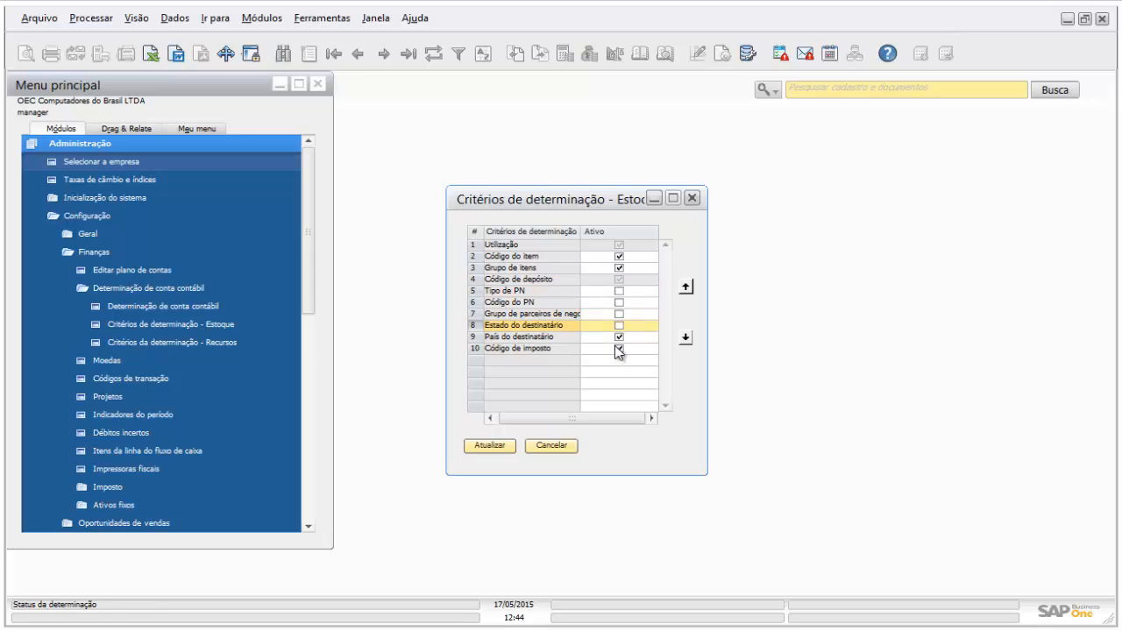
pyautogui.click(619, 349)
pyautogui.click(619, 337)
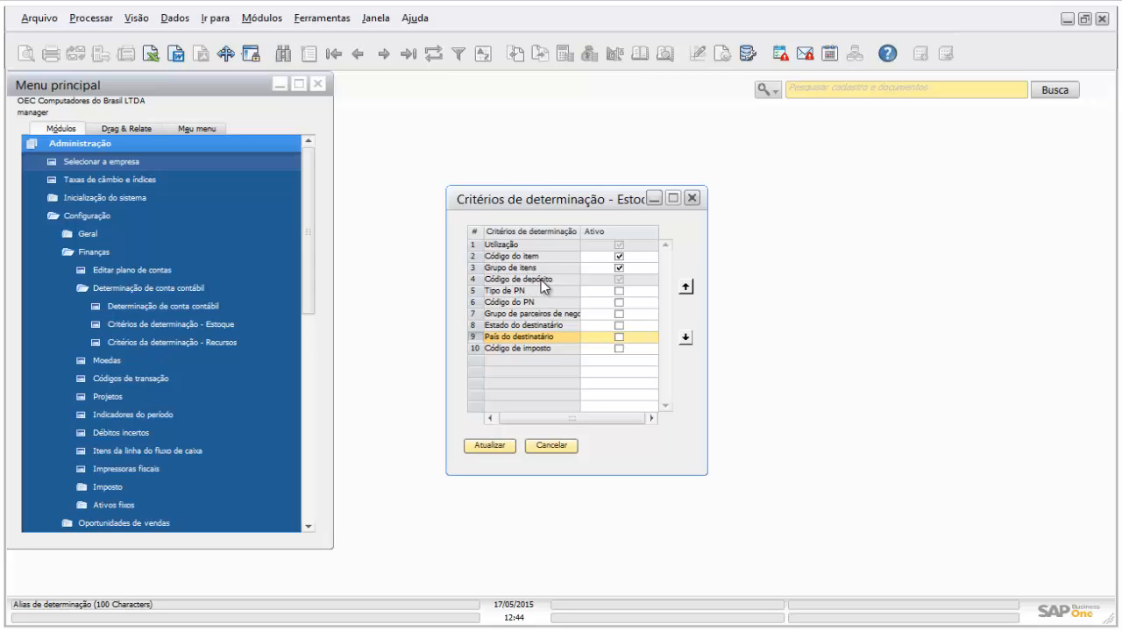
pyautogui.click(492, 446)
pyautogui.click(492, 446)
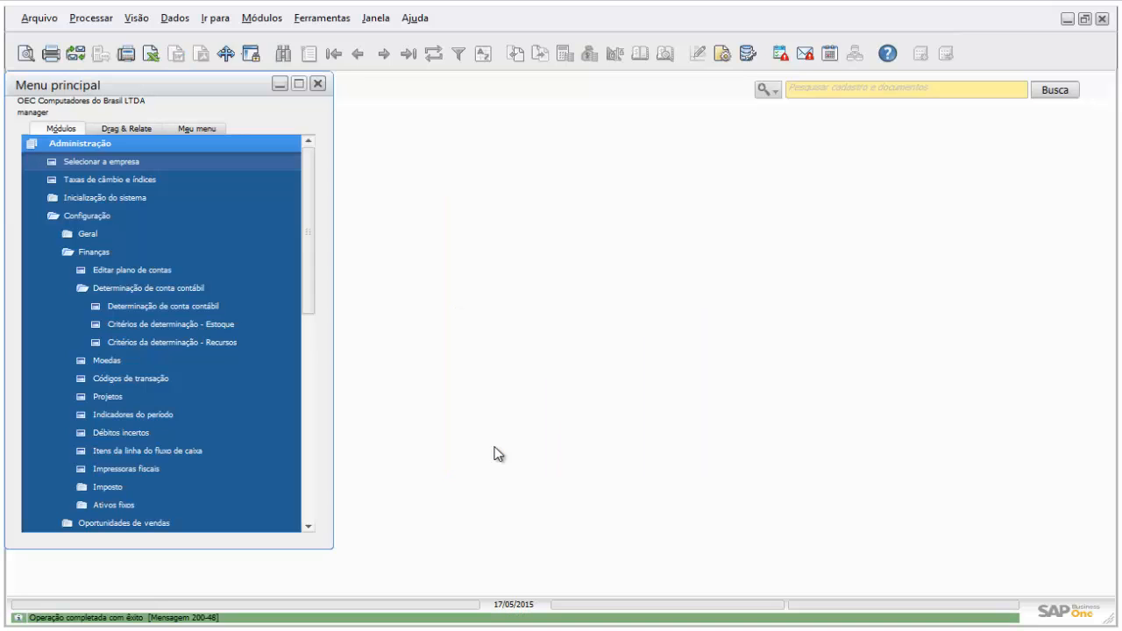
# Open Determinação de conta contábil and examine the sales, purchasing, general, stock and resource accounts for 2015, ending on the stock accounts.
pyautogui.click(165, 307)
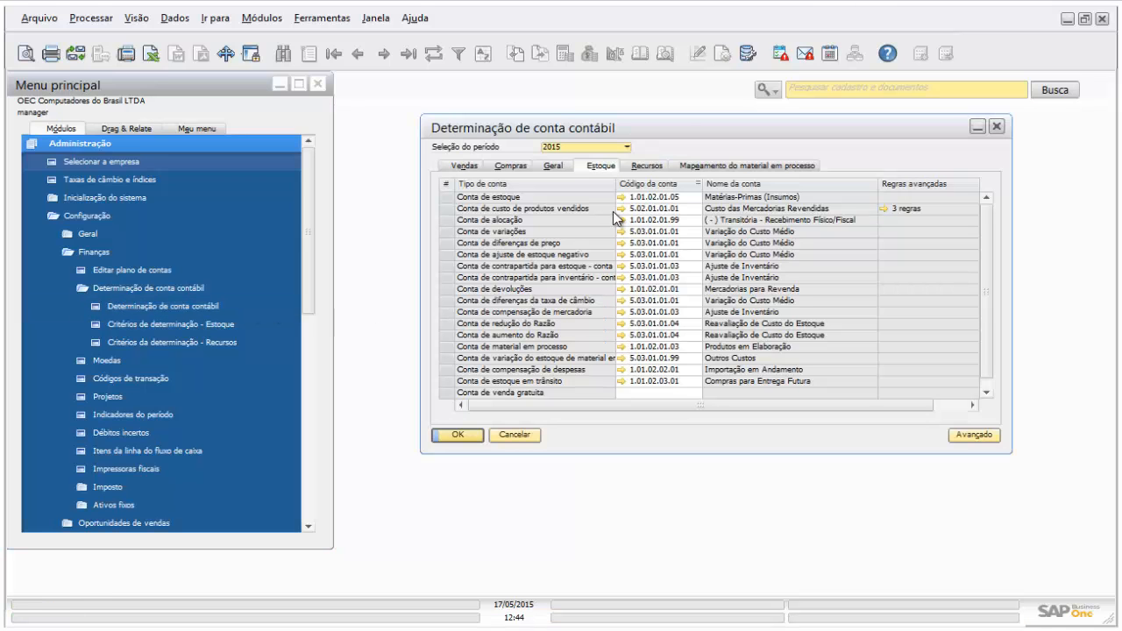
pyautogui.moveTo(672, 135); pyautogui.dragTo(619, 141)
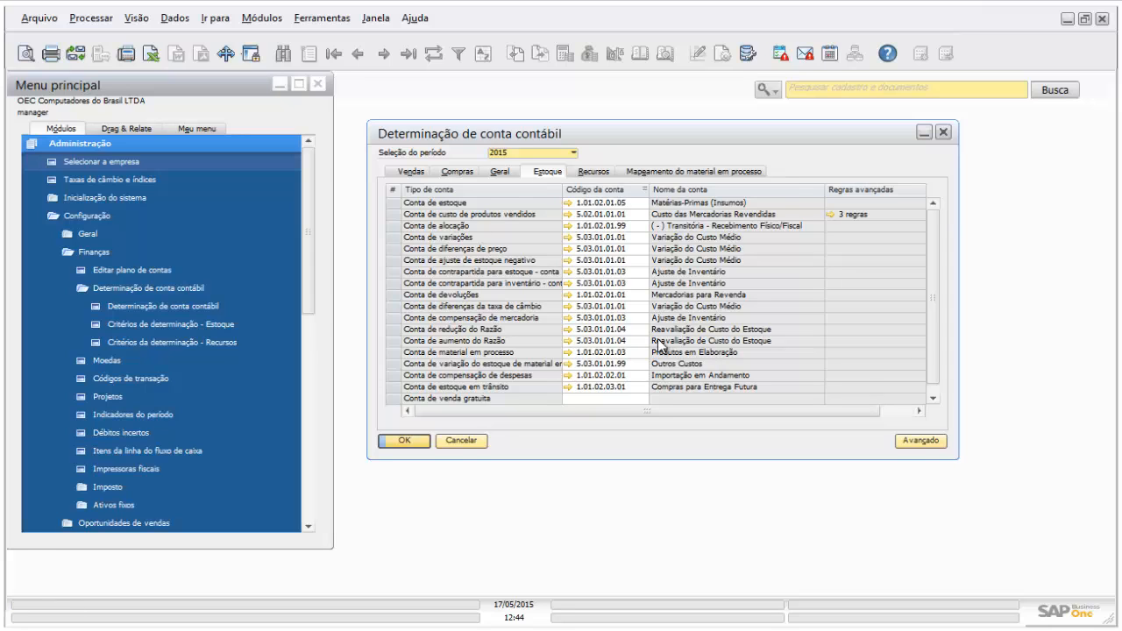
pyautogui.click(414, 174)
pyautogui.click(457, 173)
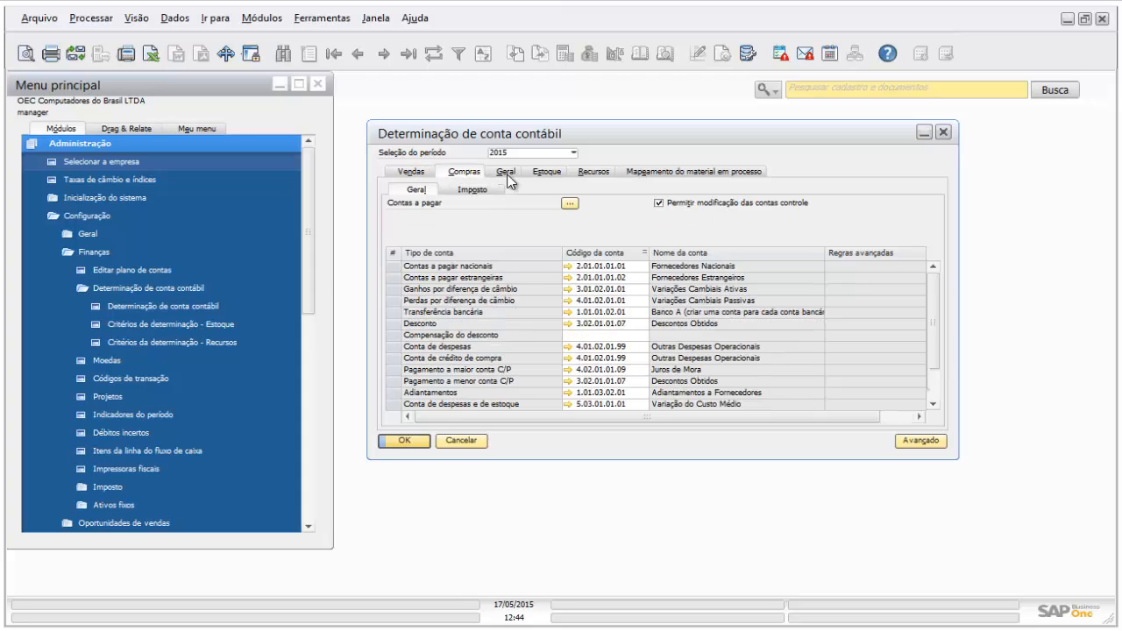
pyautogui.click(509, 173)
pyautogui.click(549, 173)
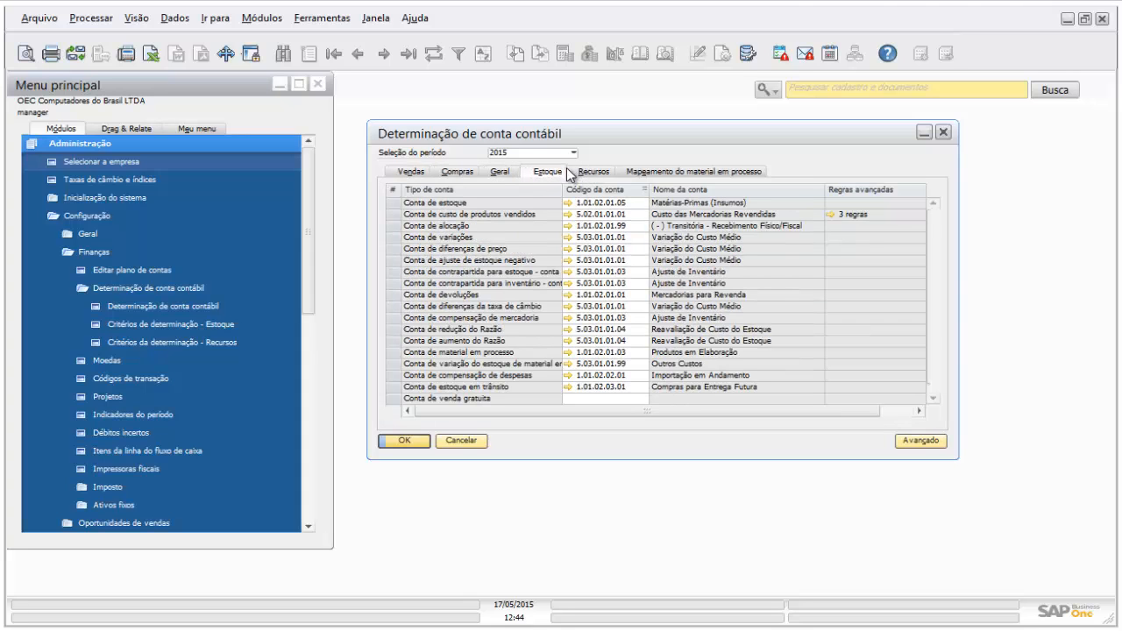
pyautogui.click(617, 174)
pyautogui.click(644, 172)
pyautogui.click(601, 172)
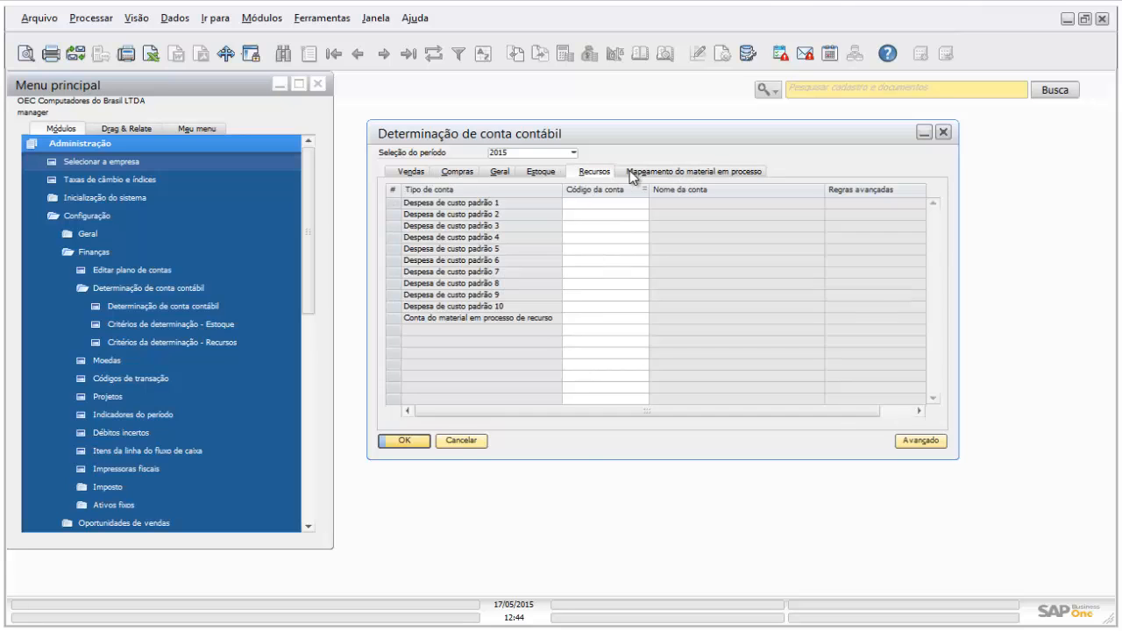
pyautogui.click(621, 172)
pyautogui.click(596, 172)
pyautogui.click(638, 174)
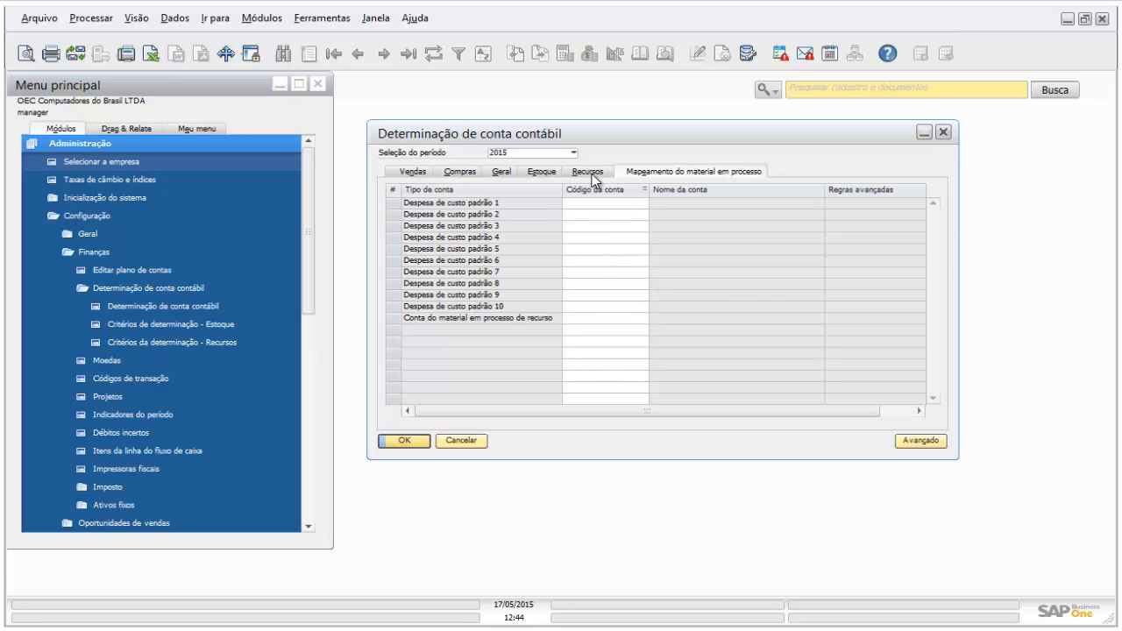
pyautogui.click(590, 174)
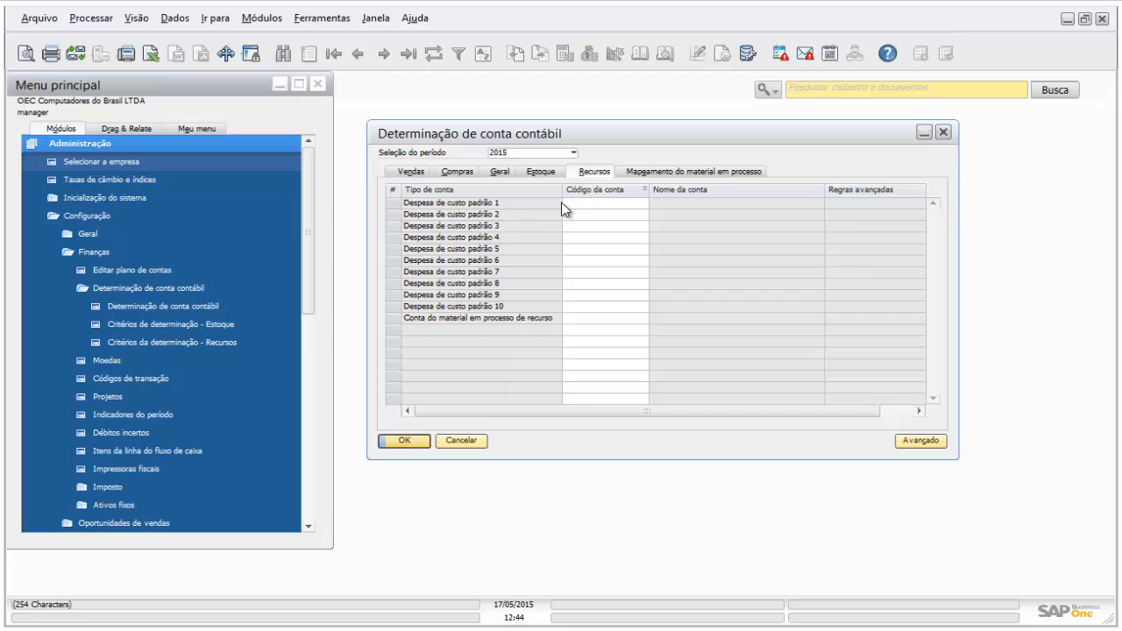
pyautogui.click(544, 173)
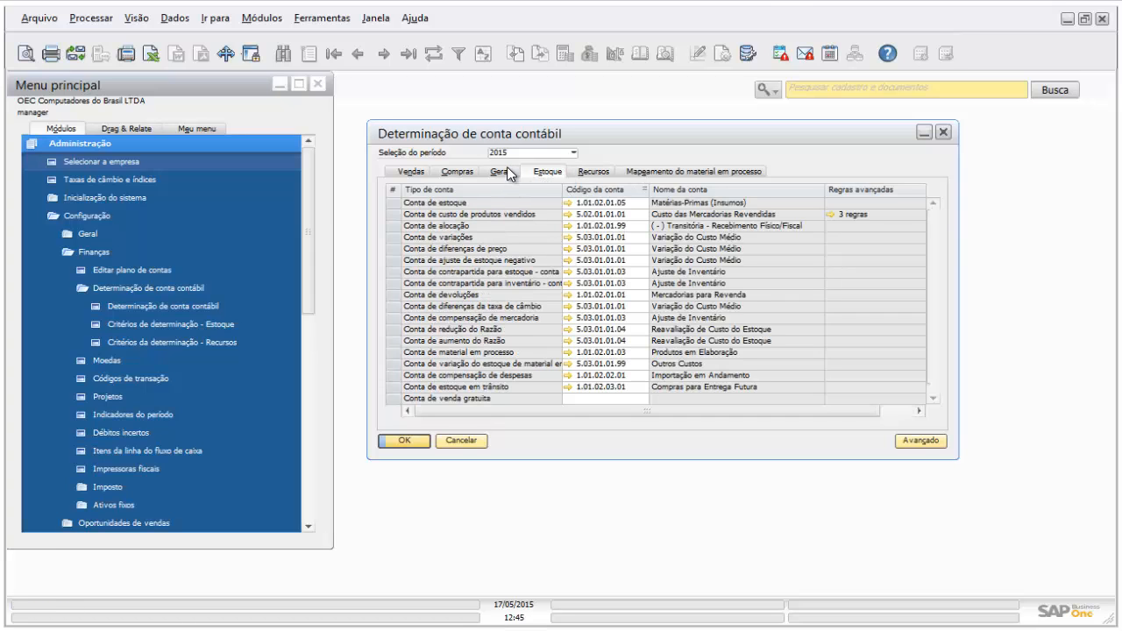
# In the advanced stock account determination rules for 2015, delete the three existing rules and save the change.
pyautogui.click(922, 441)
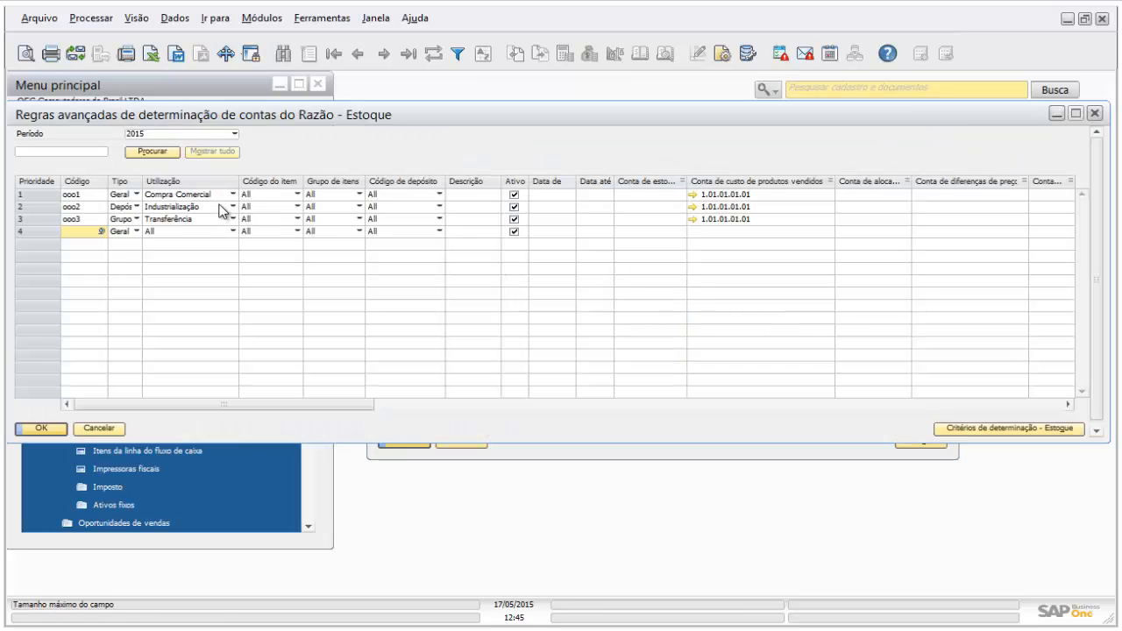
pyautogui.click(359, 193)
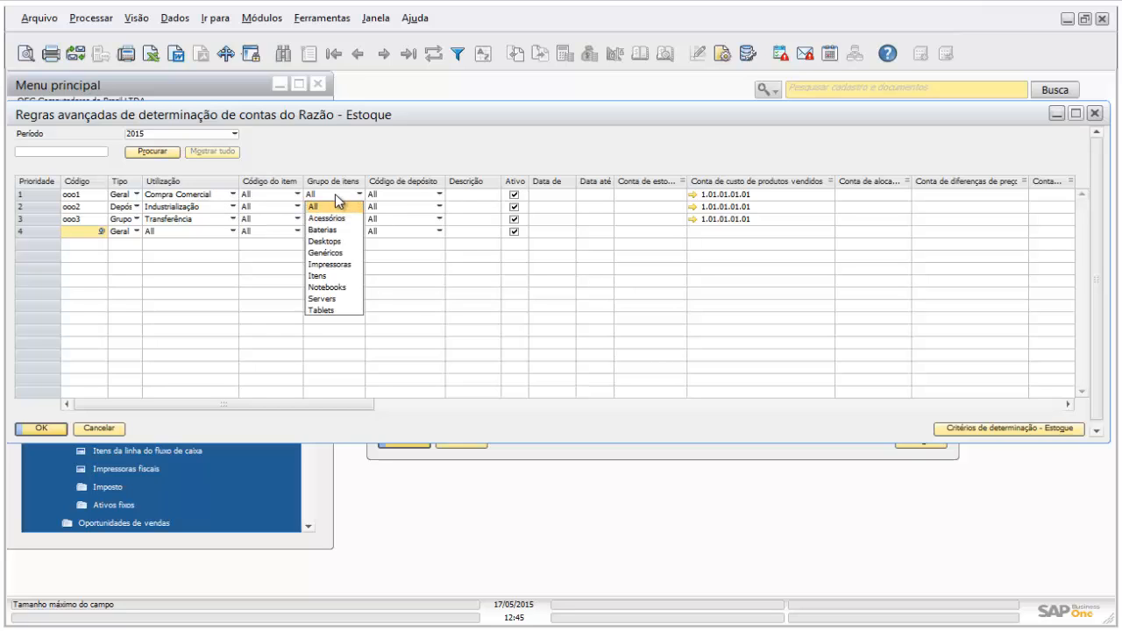
pyautogui.click(343, 204)
pyautogui.click(99, 193)
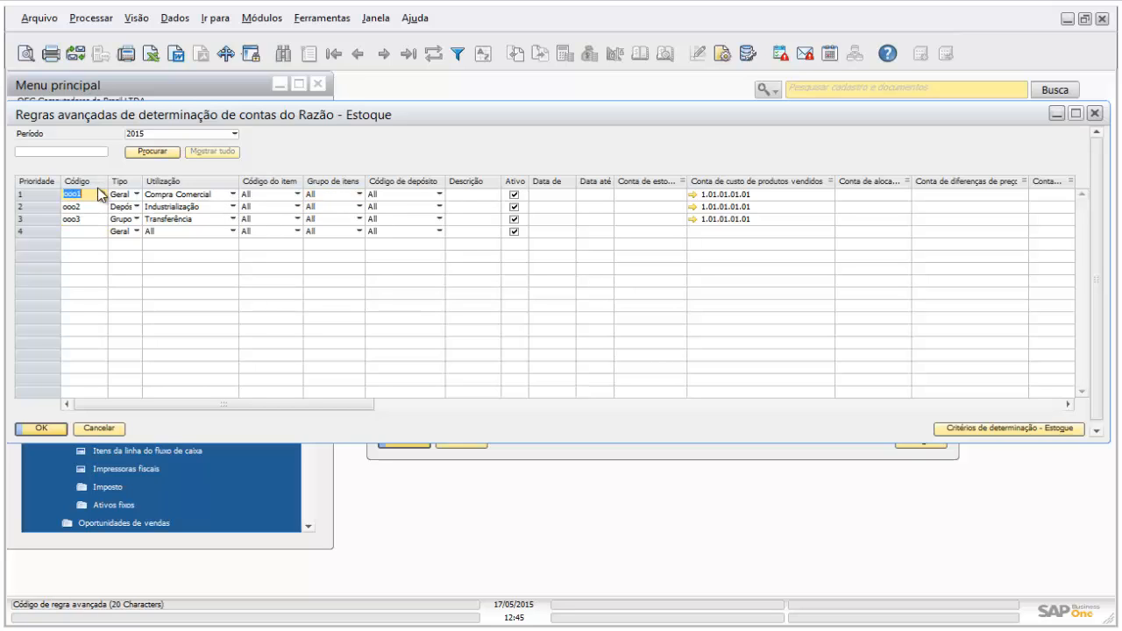
pyautogui.hotkey('ctrl', 'k')
pyautogui.hotkey('ctrl', 'k')
pyautogui.hotkey('ctrl', 'k')
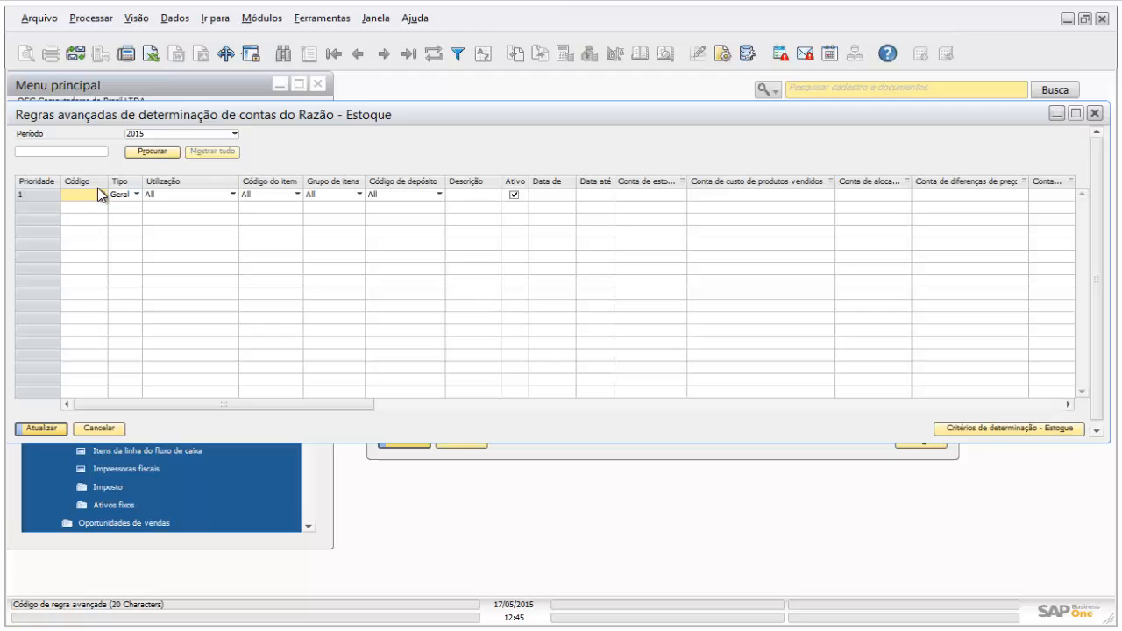
pyautogui.click(46, 428)
# Fit the rule table's column widths to their content, and close and reopen the advanced stock rules.
pyautogui.hotkey('alt', 'v')
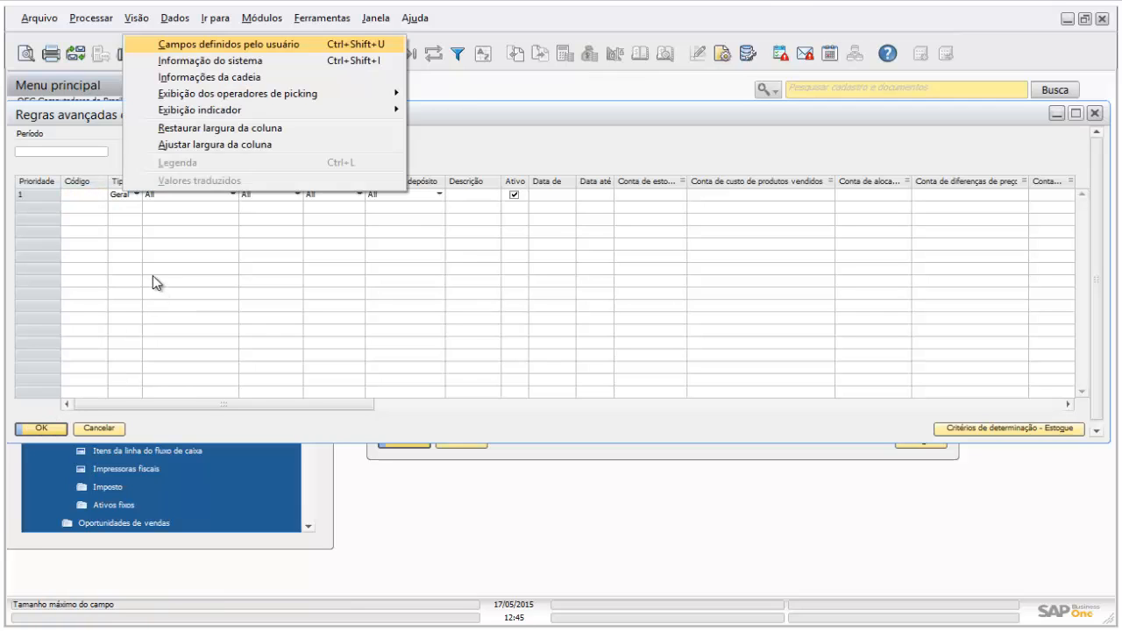
pyautogui.press('a')
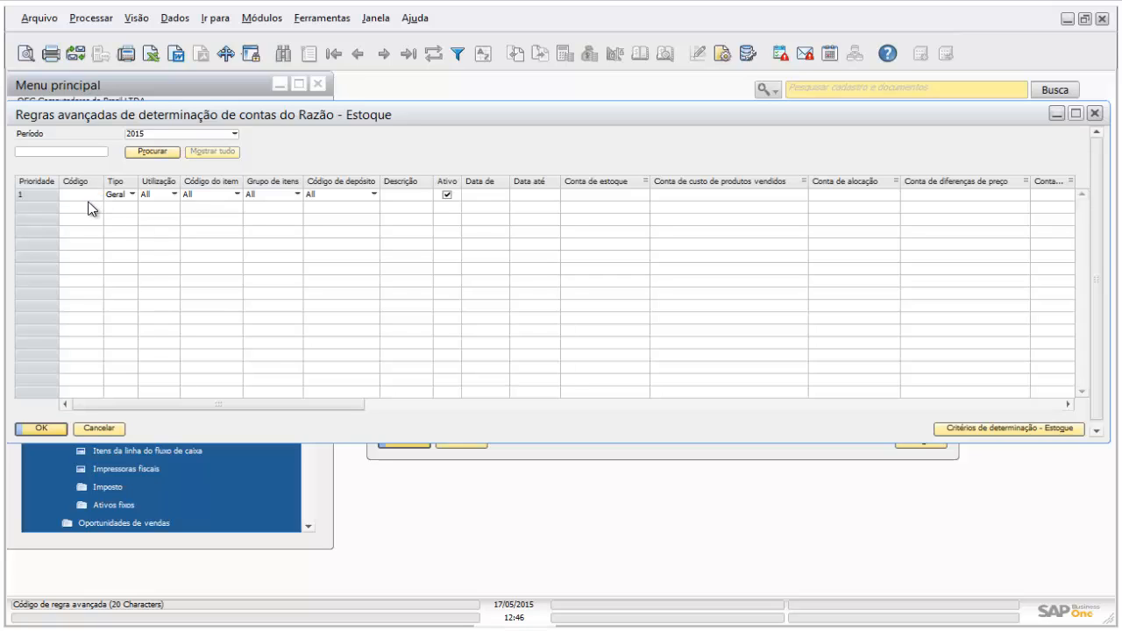
pyautogui.click(50, 430)
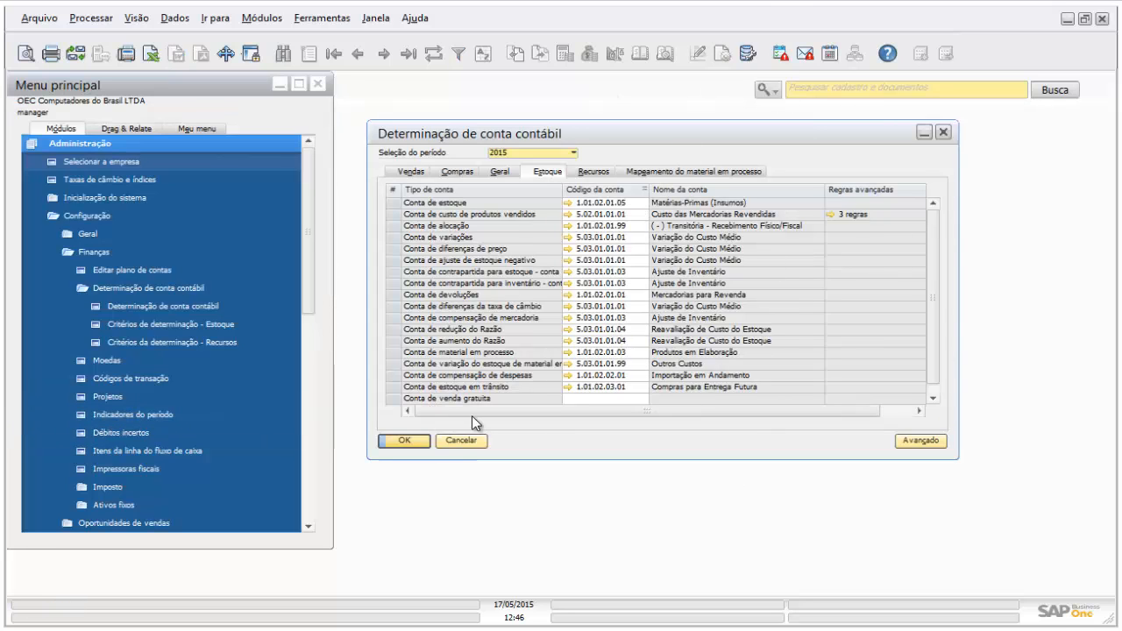
pyautogui.click(920, 442)
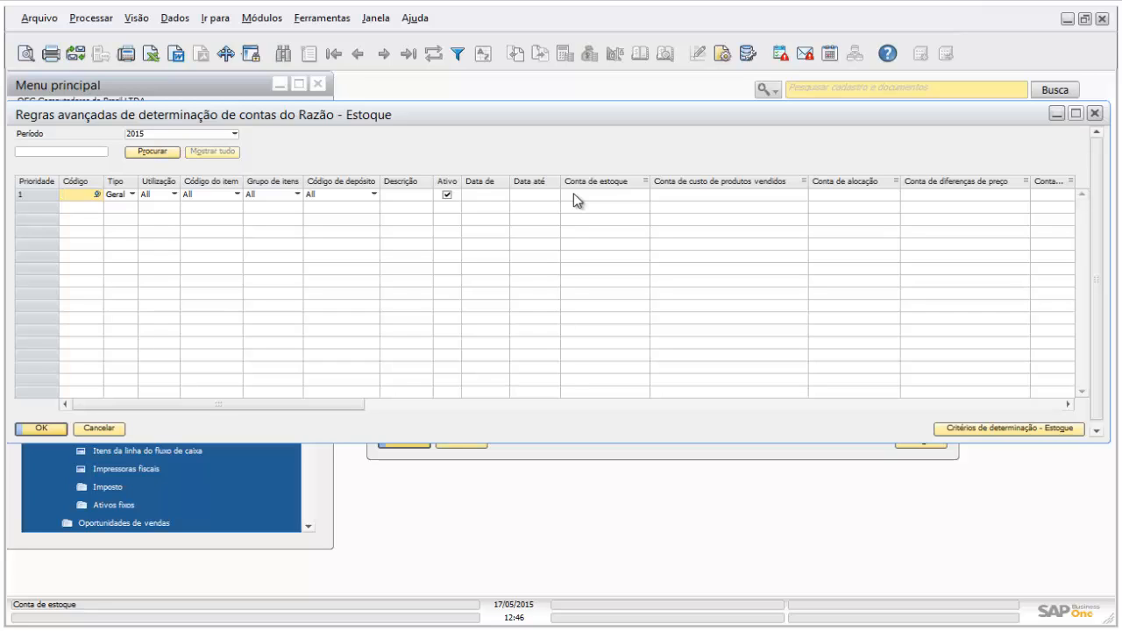
# Enter the code "Receita +Custo 0001" for the first rule and fit the column widths to show it.
pyautogui.write('Receita')
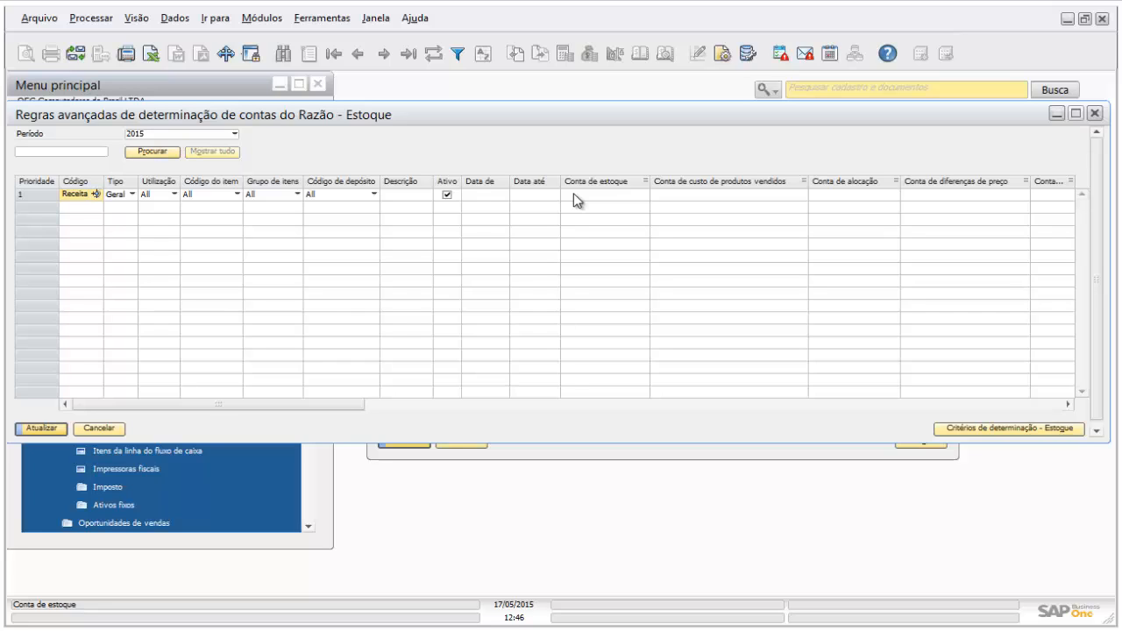
pyautogui.write(' + C')
pyautogui.write('usto')
pyautogui.write('s')
pyautogui.press('BackSpace')
pyautogui.write('00')
pyautogui.write('1')
pyautogui.press('Tab')
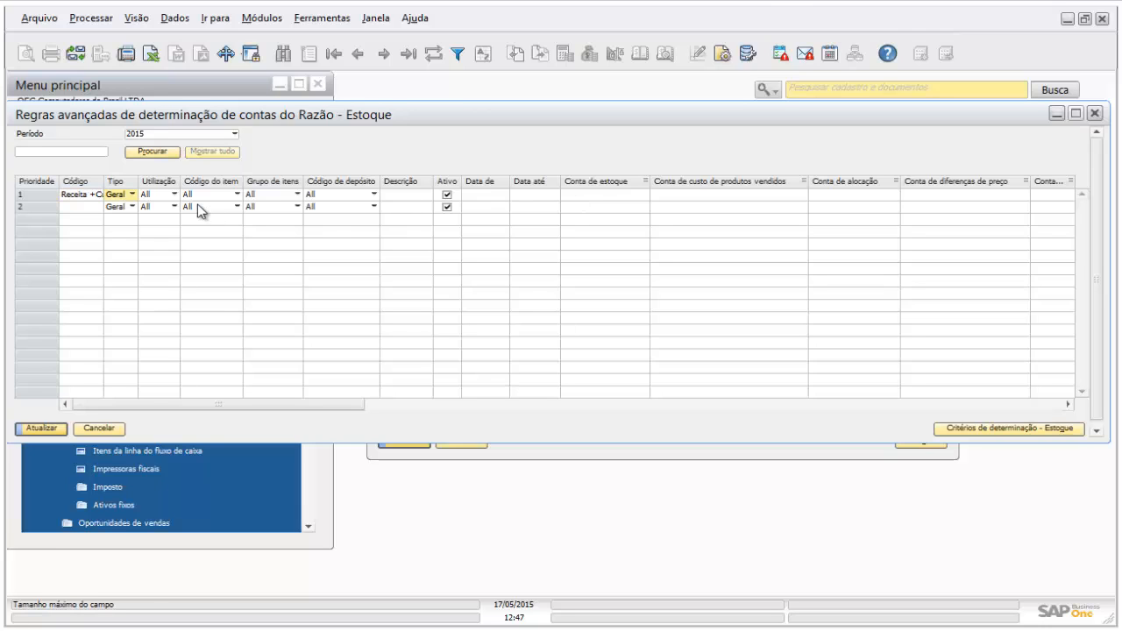
pyautogui.hotkey('alt', 'v')
pyautogui.press('a')
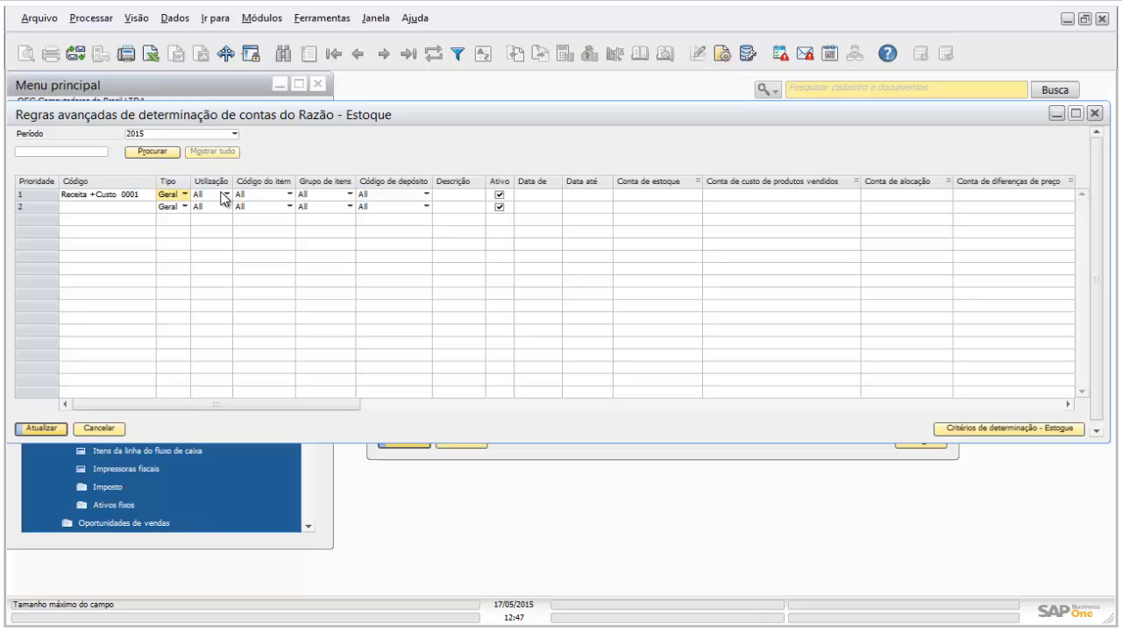
# Set the first rule's Utilização to Venda Prod. Própria and widen that column to show the full value.
pyautogui.click(225, 195)
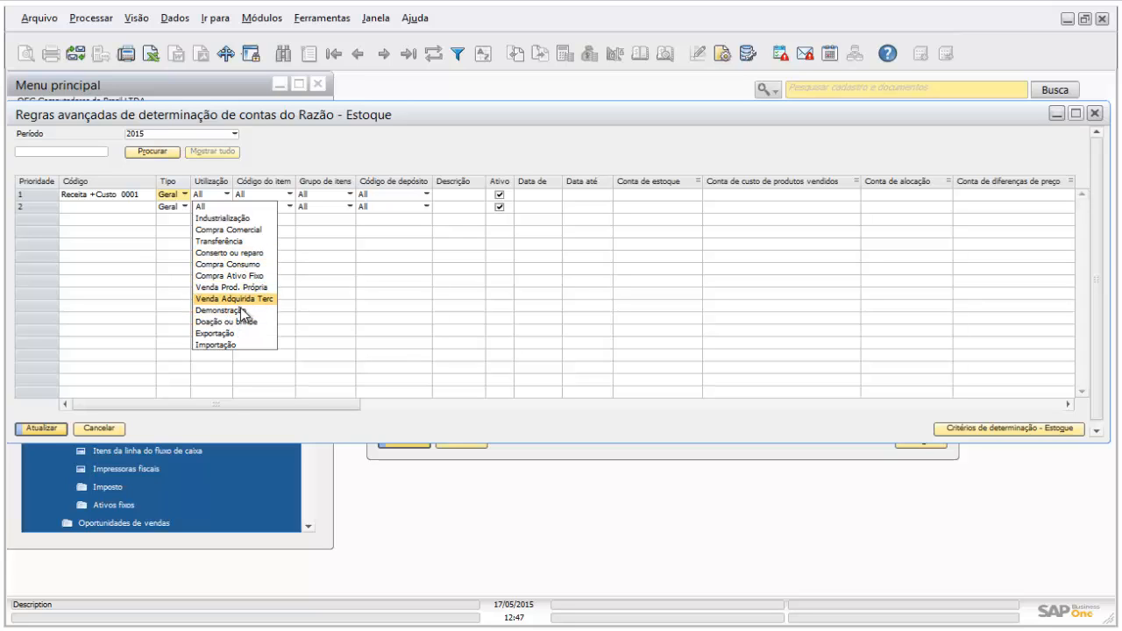
pyautogui.click(233, 289)
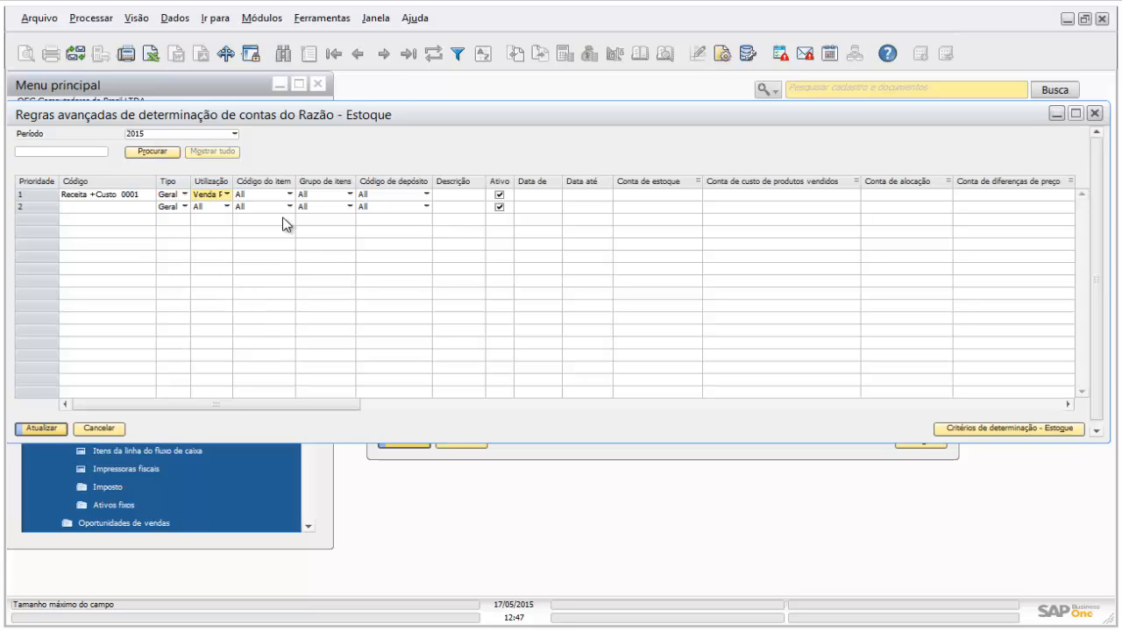
pyautogui.moveTo(233, 182); pyautogui.dragTo(271, 181)
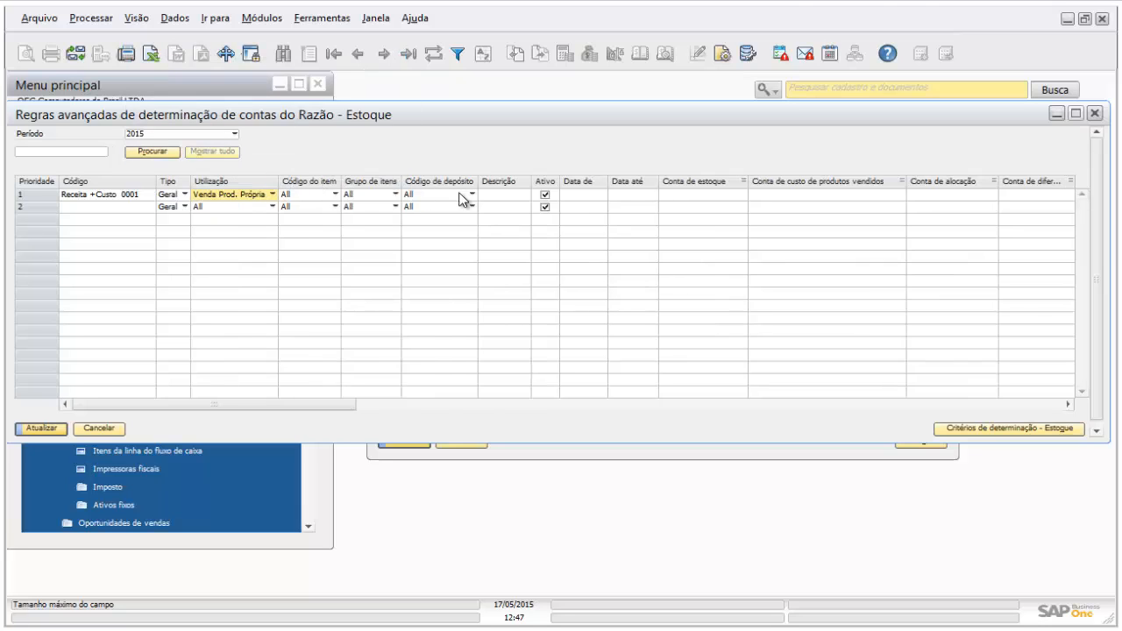
# Describe the first rule as "Determinação contábil para contas de receita e custo - Venda própria" and fit the column widths.
pyautogui.click(499, 195)
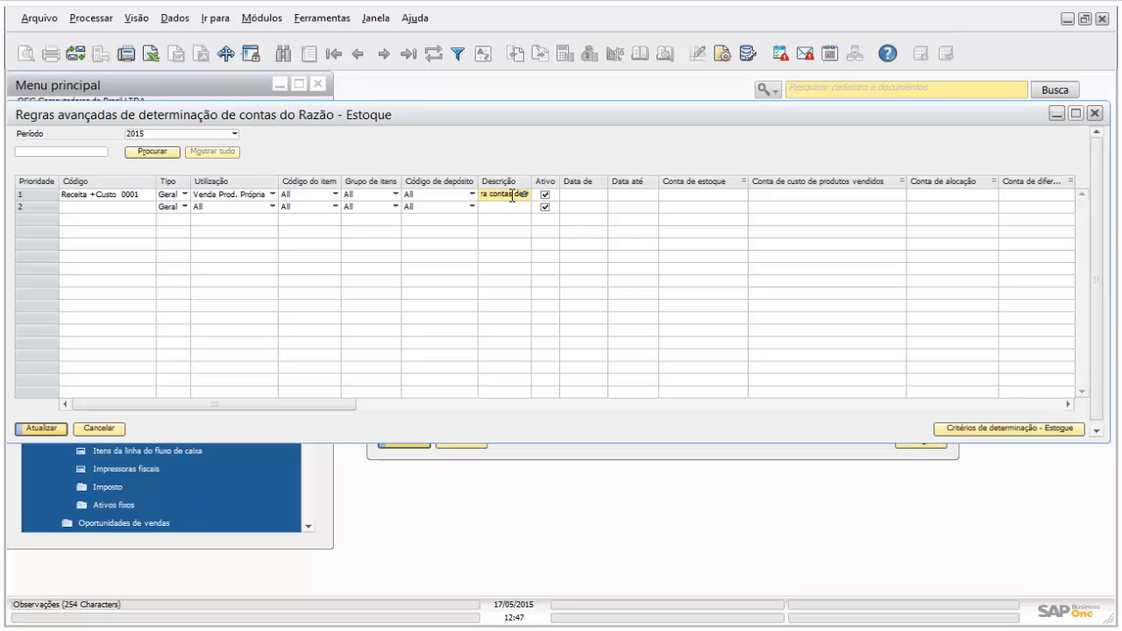
pyautogui.write('ita e e')
pyautogui.write('usto - Venda')
pyautogui.press('BackSpace')
pyautogui.write('pr')
pyautogui.press('BackSpace')
pyautogui.press('BackSpace')
pyautogui.write('Própria')
pyautogui.press('Tab')
pyautogui.hotkey('alt', 'v')
pyautogui.press('r')
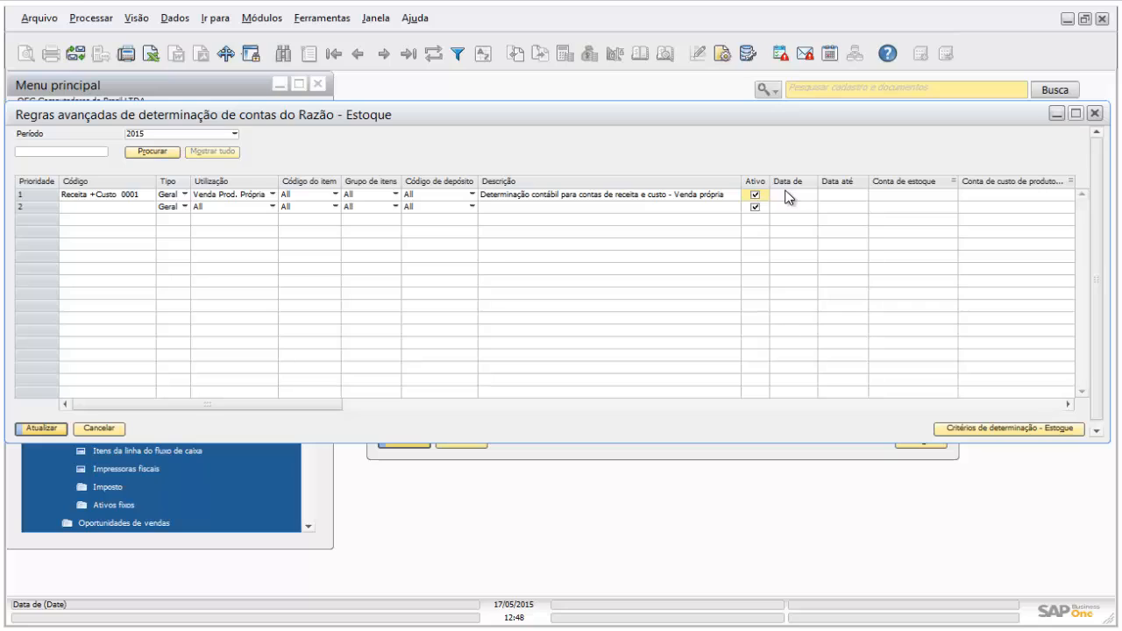
# Set the first rule's start date (Data de) to 01/01/2015.
pyautogui.click(789, 195)
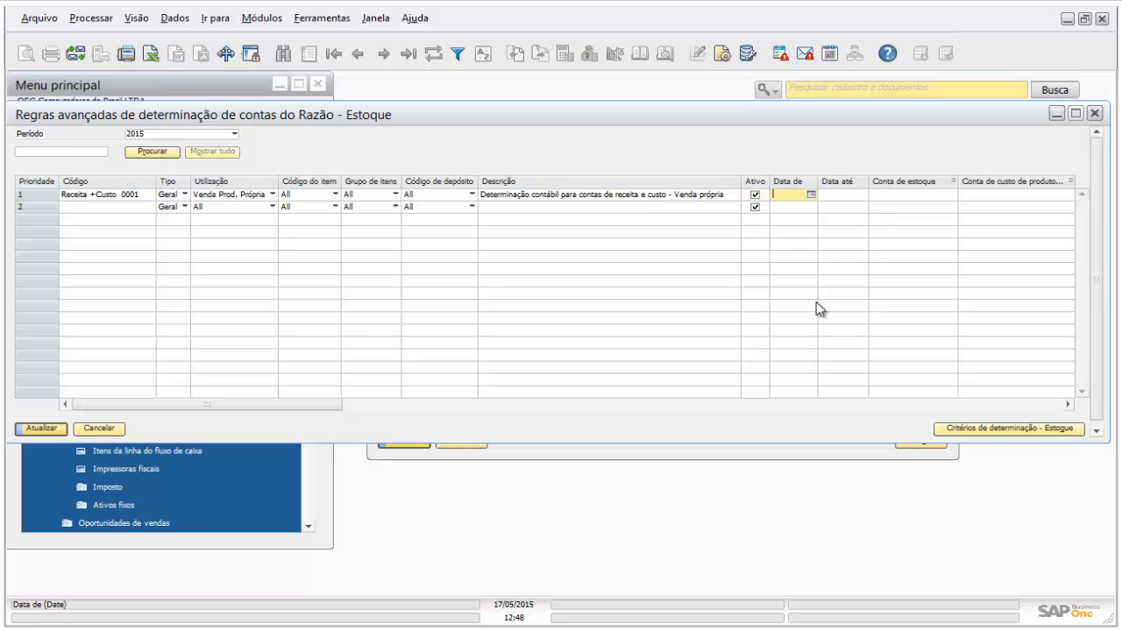
pyautogui.write('0101')
pyautogui.press('Tab')
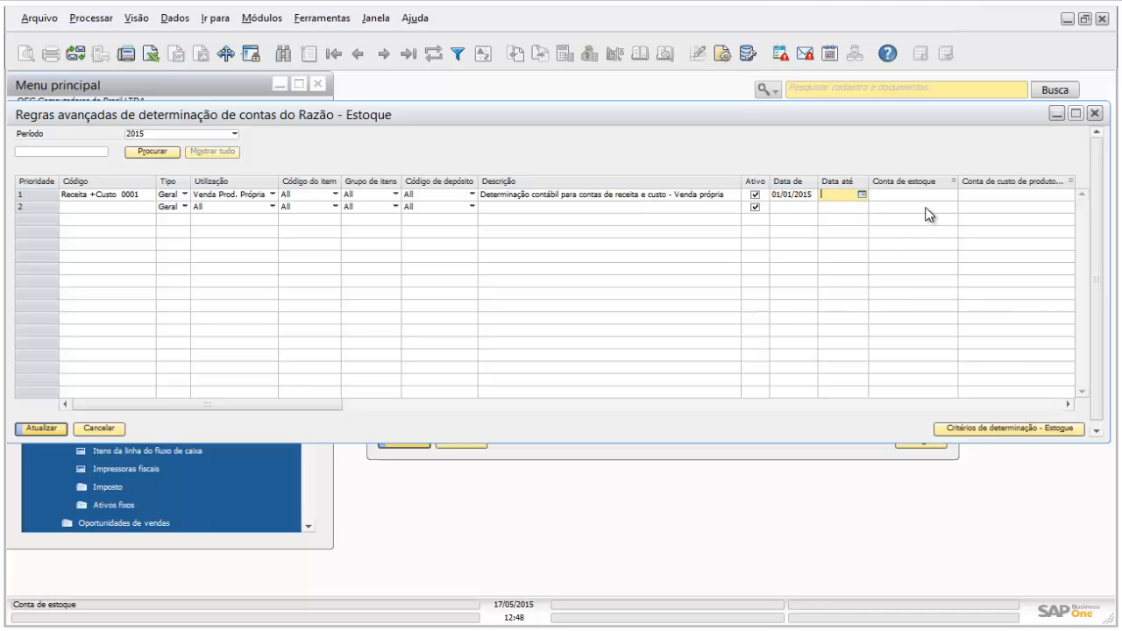
# Set the first rule's Conta de custo de produtos vendidos to 5.01.01.01.01, Custo dos Produtos Vendidos.
pyautogui.moveTo(296, 402); pyautogui.dragTo(417, 403)
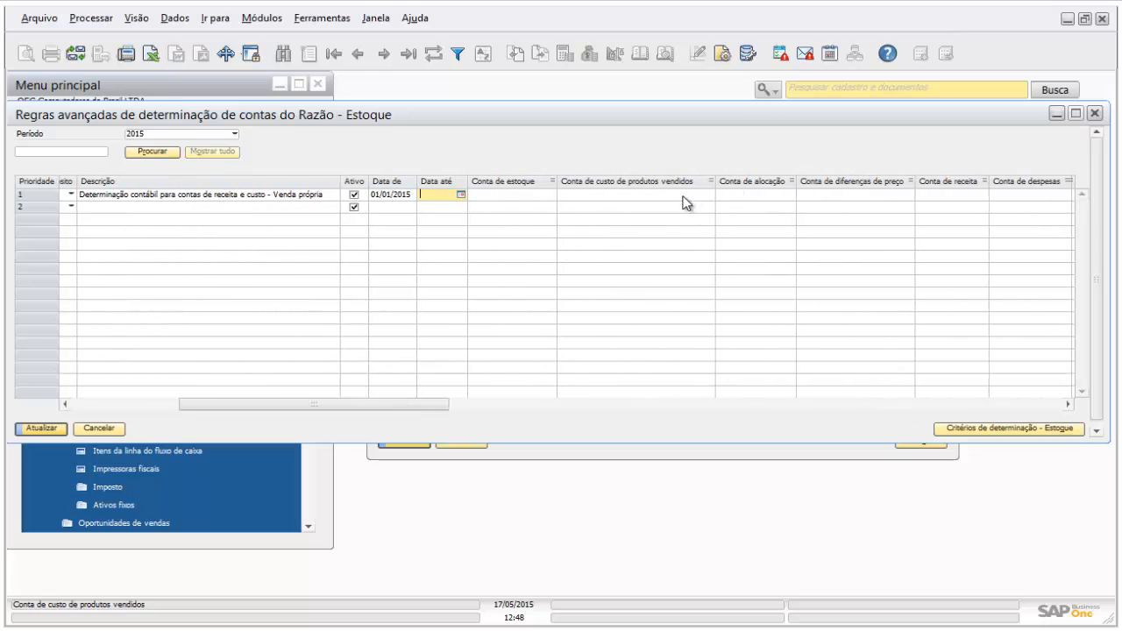
pyautogui.click(712, 194)
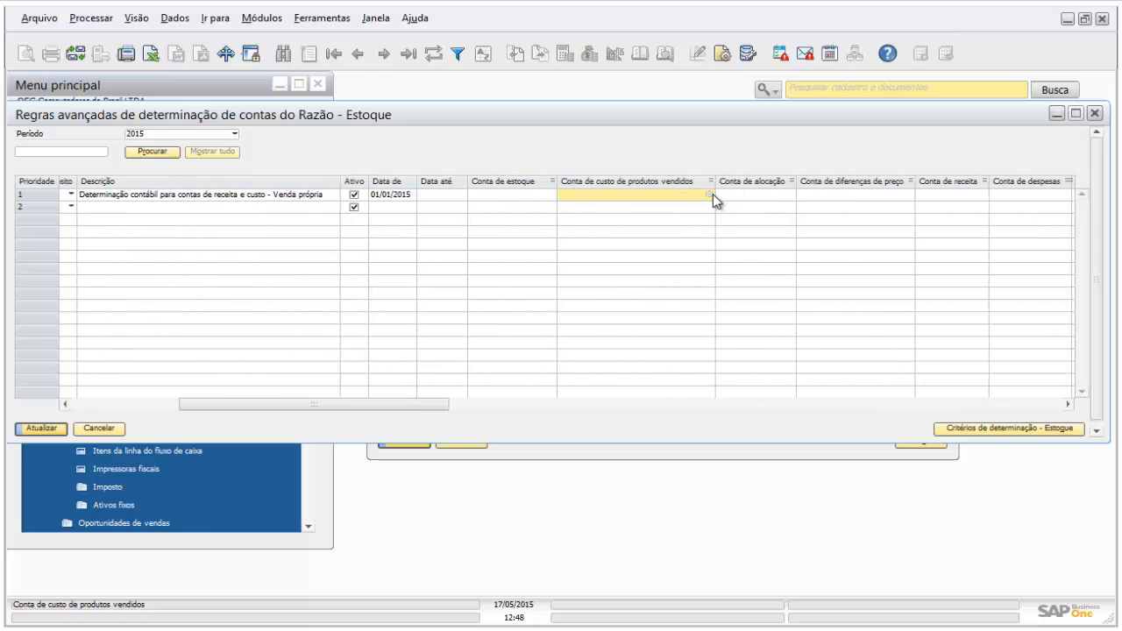
pyautogui.write('5')
pyautogui.press('Tab')
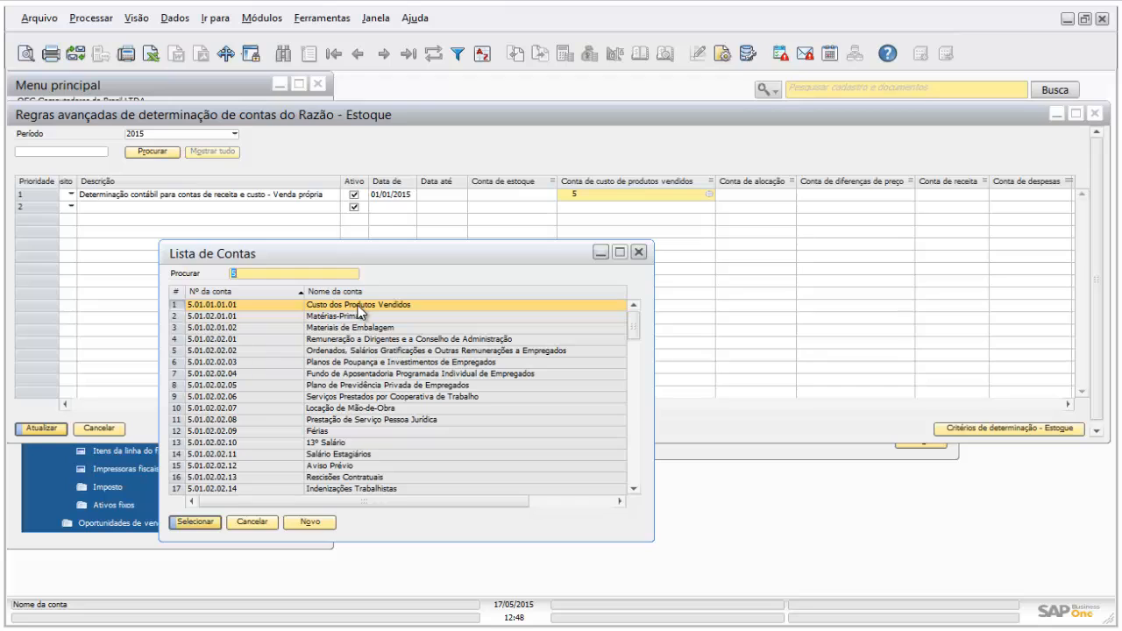
pyautogui.doubleClick(362, 305)
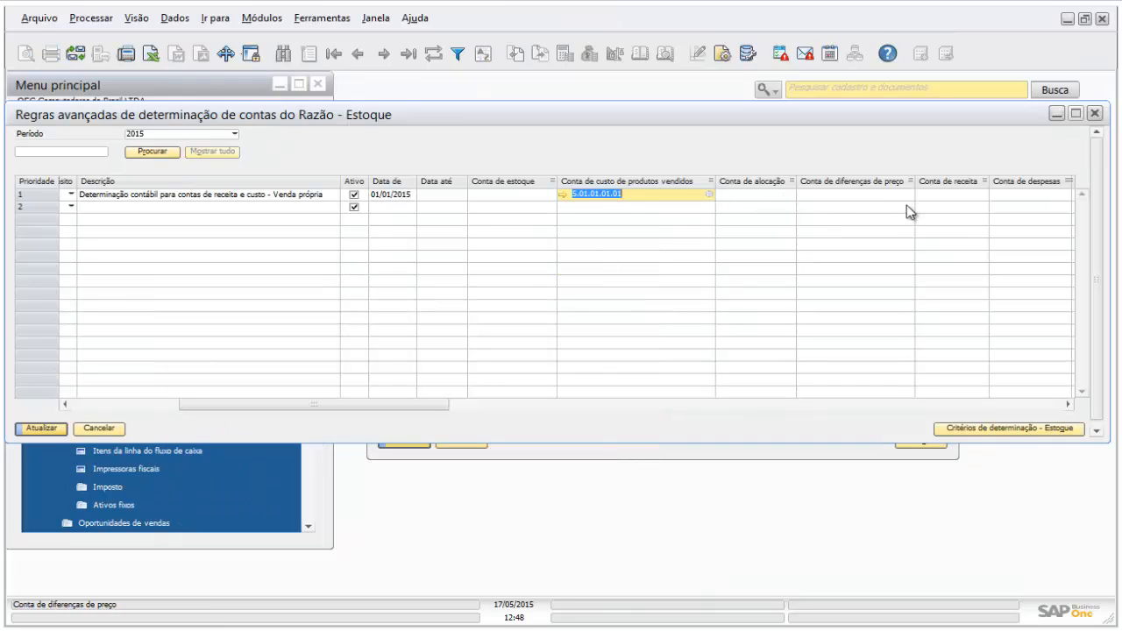
# Set the first rule's Conta de receita to 3.01.01.01.04, Vendas de Produtos de Fabricação Própria para Mercado Interno.
pyautogui.click(960, 195)
pyautogui.click(980, 192)
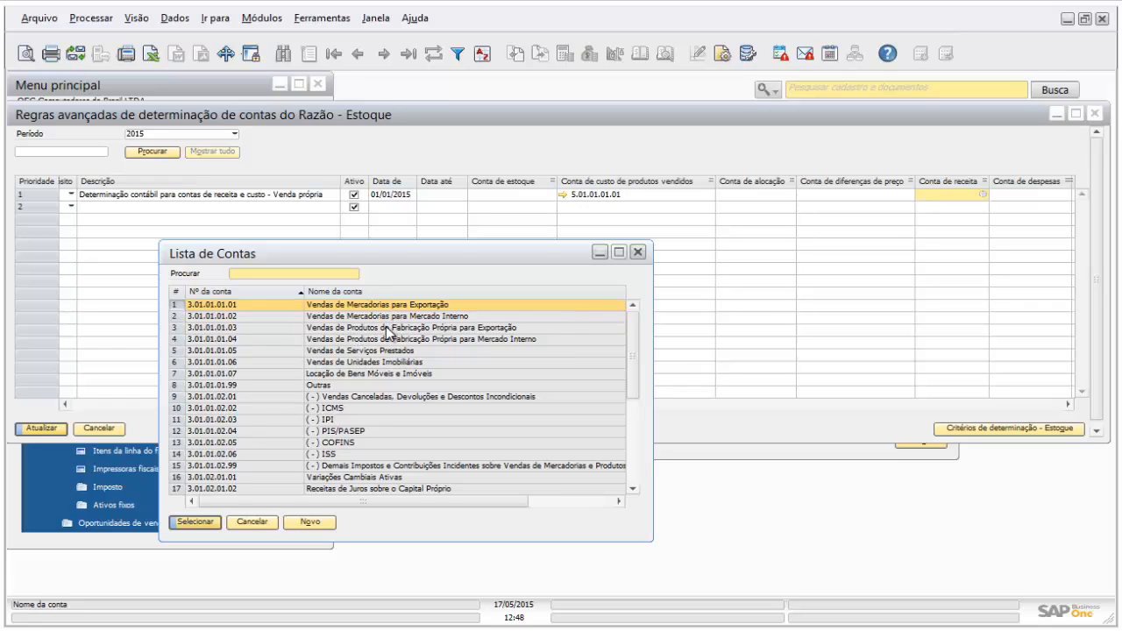
pyautogui.doubleClick(388, 342)
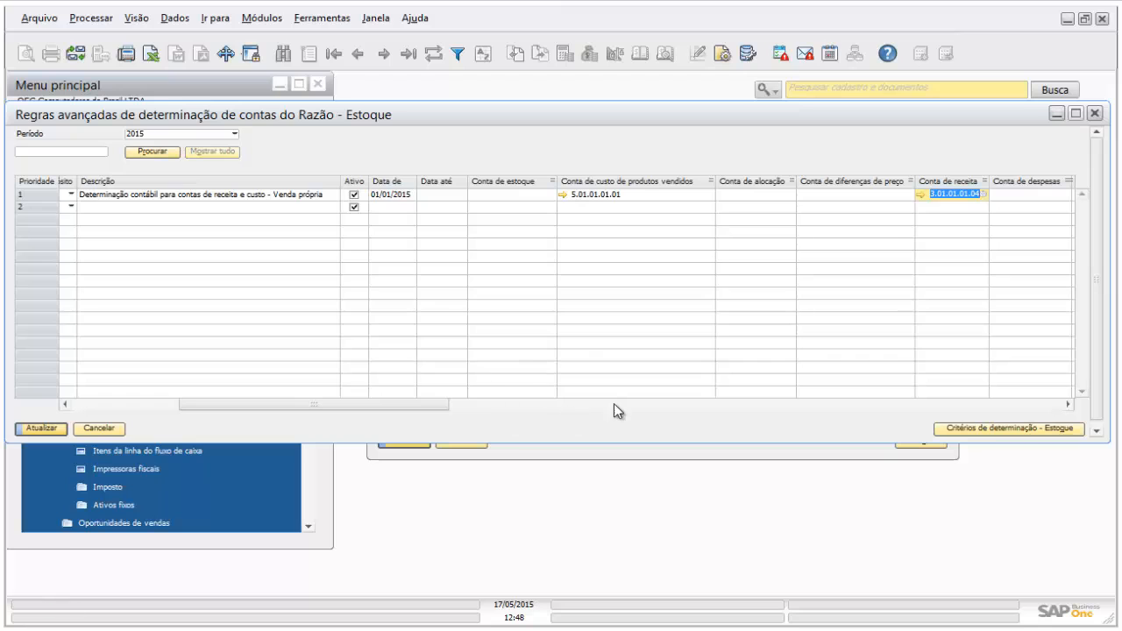
pyautogui.moveTo(378, 406); pyautogui.dragTo(64, 404)
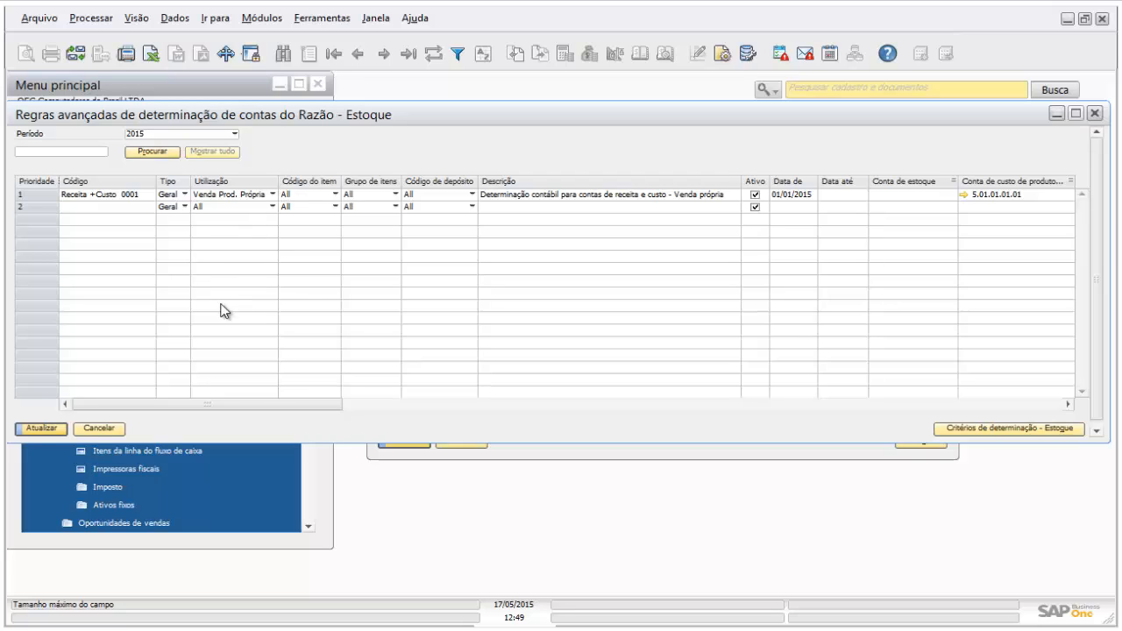
# Enter the code "Receita + Custo 0002" for the second rule.
pyautogui.click(123, 208)
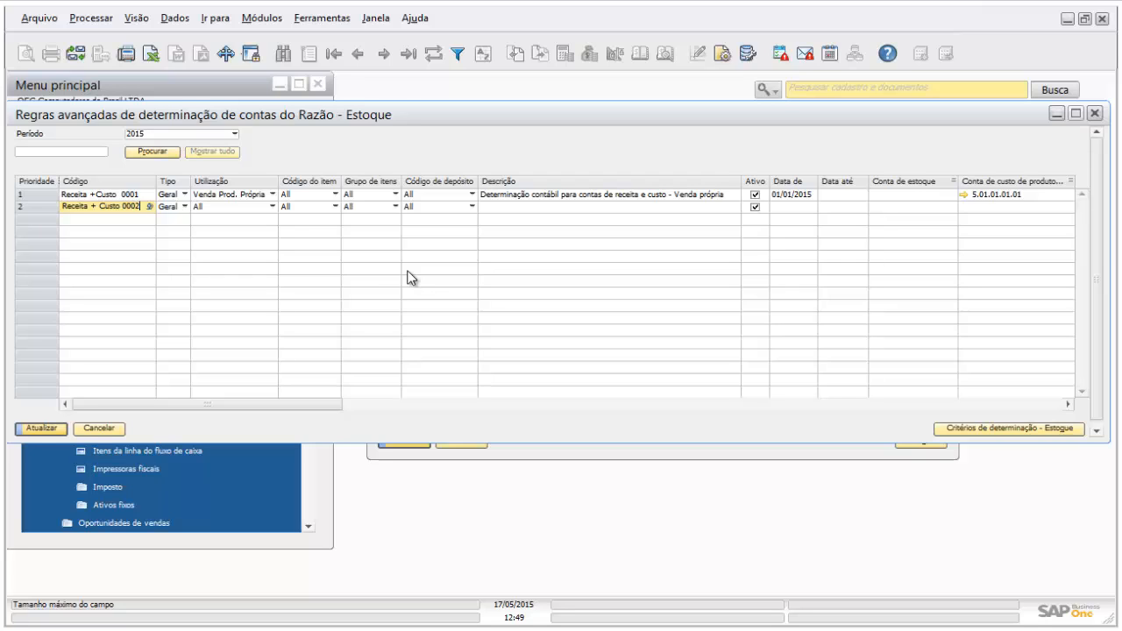
pyautogui.click(99, 193)
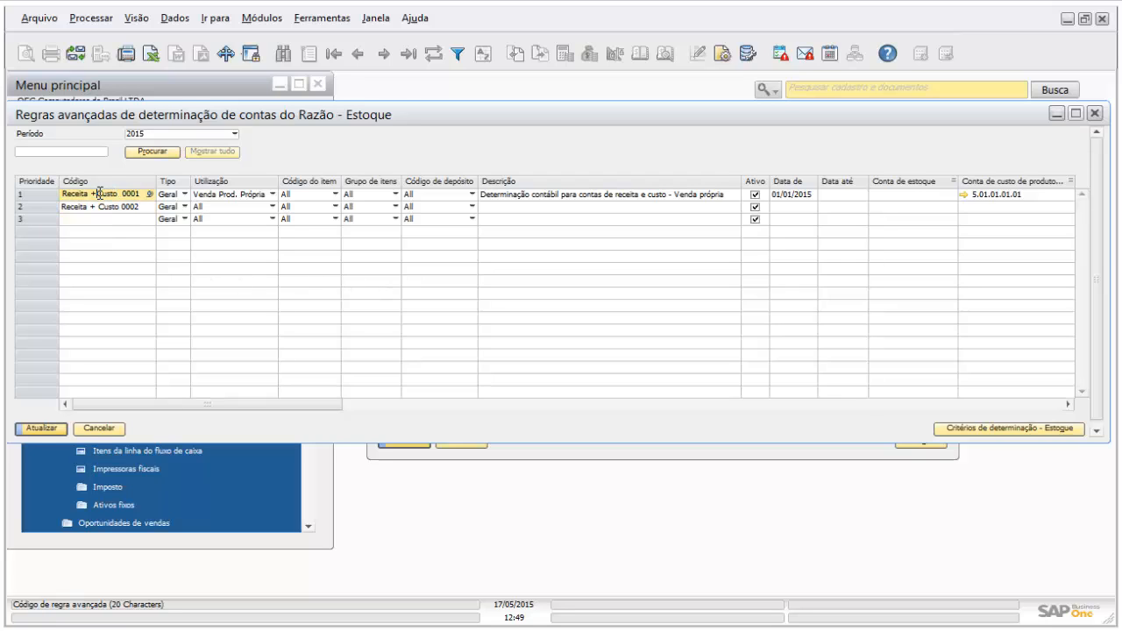
pyautogui.write('b')
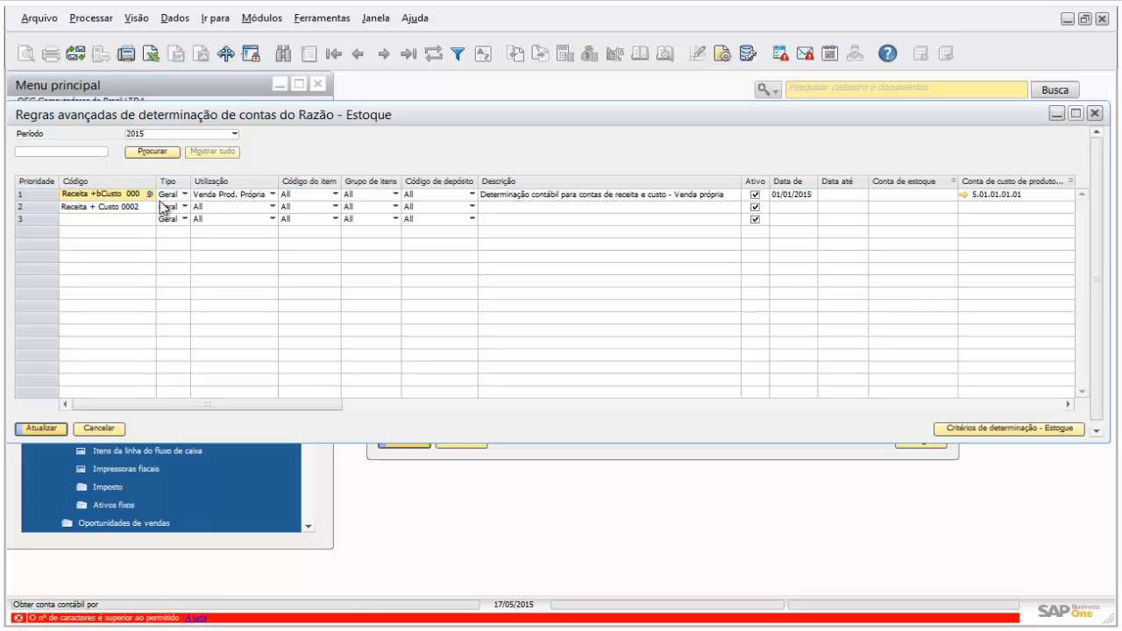
pyautogui.press('BackSpace')
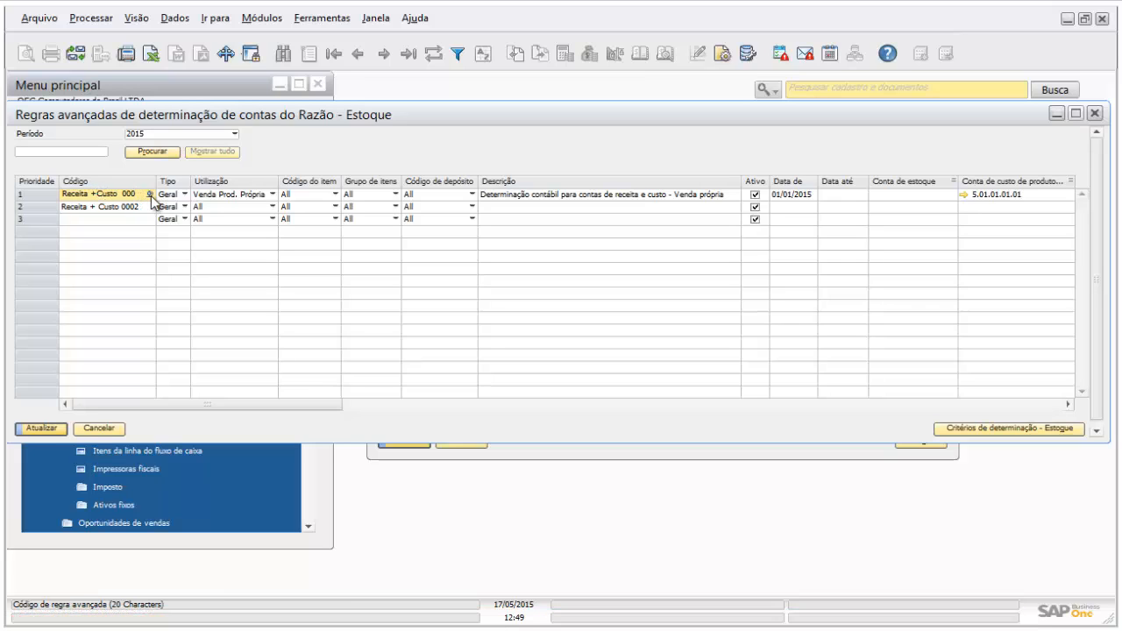
# Set the second rule's Utilização to Venda Adquirida Terc and describe it as "Determinação contábil para contas de receita e custo - Venda adquirida de terceiros".
pyautogui.click(272, 206)
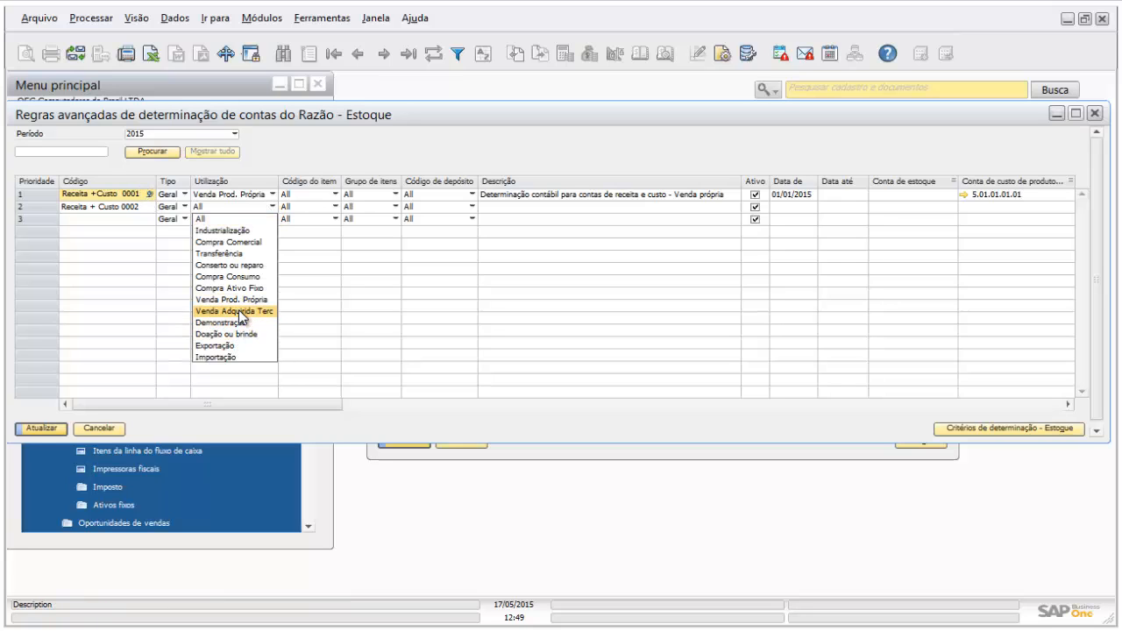
pyautogui.click(237, 311)
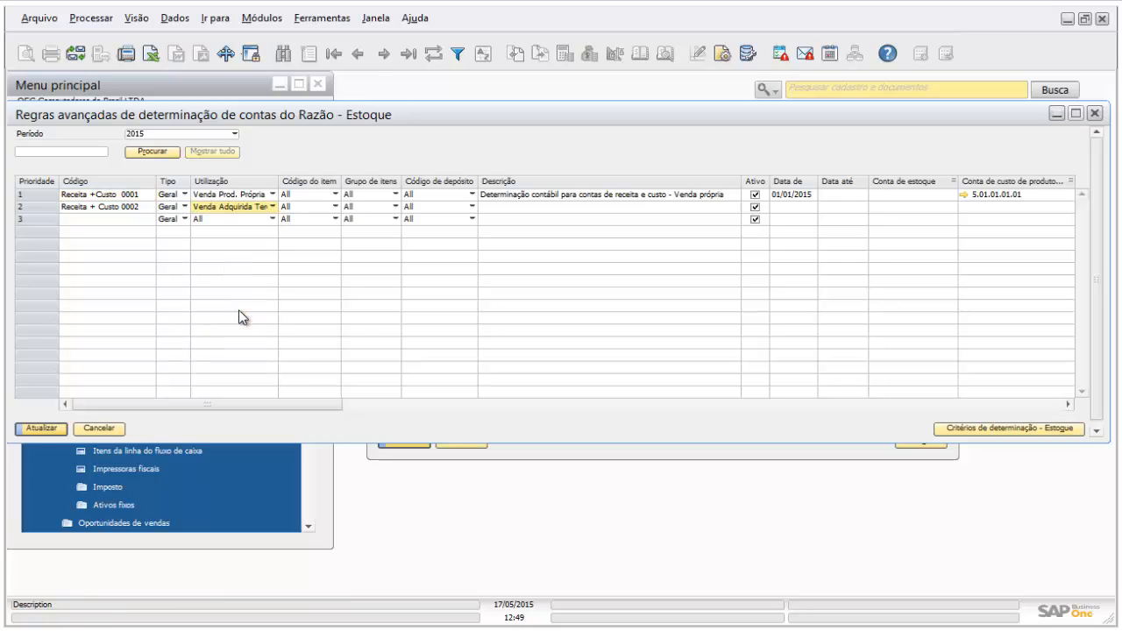
pyautogui.click(526, 206)
pyautogui.write('Determinação contábil para contas de receita e custo - Venda própria')
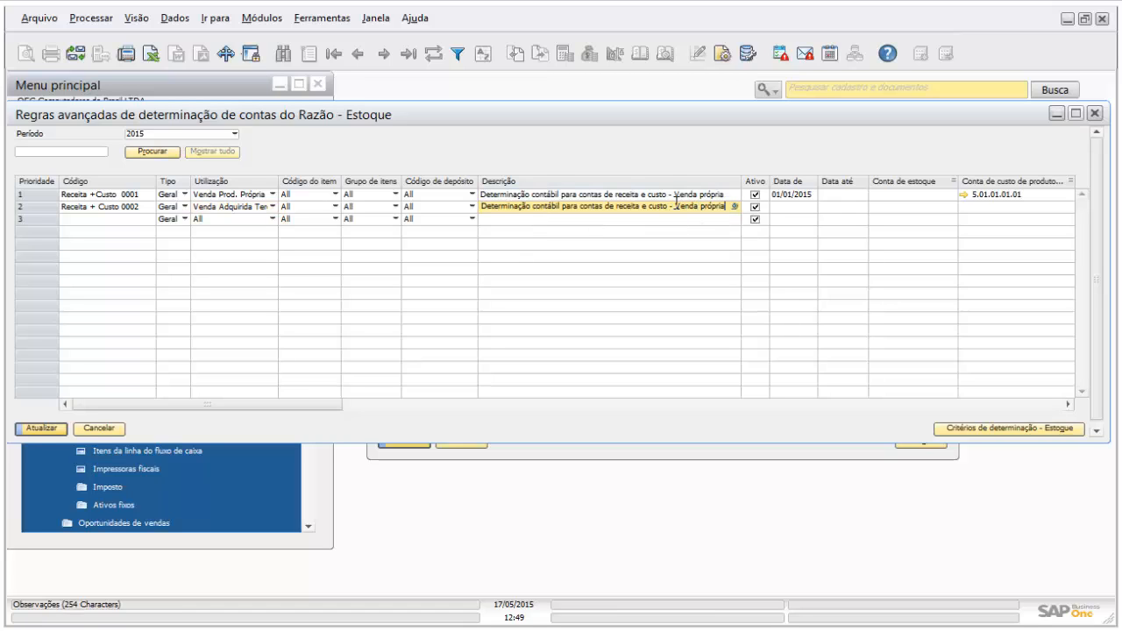
pyautogui.doubleClick(698, 206)
pyautogui.press('Delete')
pyautogui.press('Delete')
pyautogui.press('Delete')
pyautogui.press('Delete')
pyautogui.press('Delete')
pyautogui.press('Delete')
pyautogui.write('a de terceir')
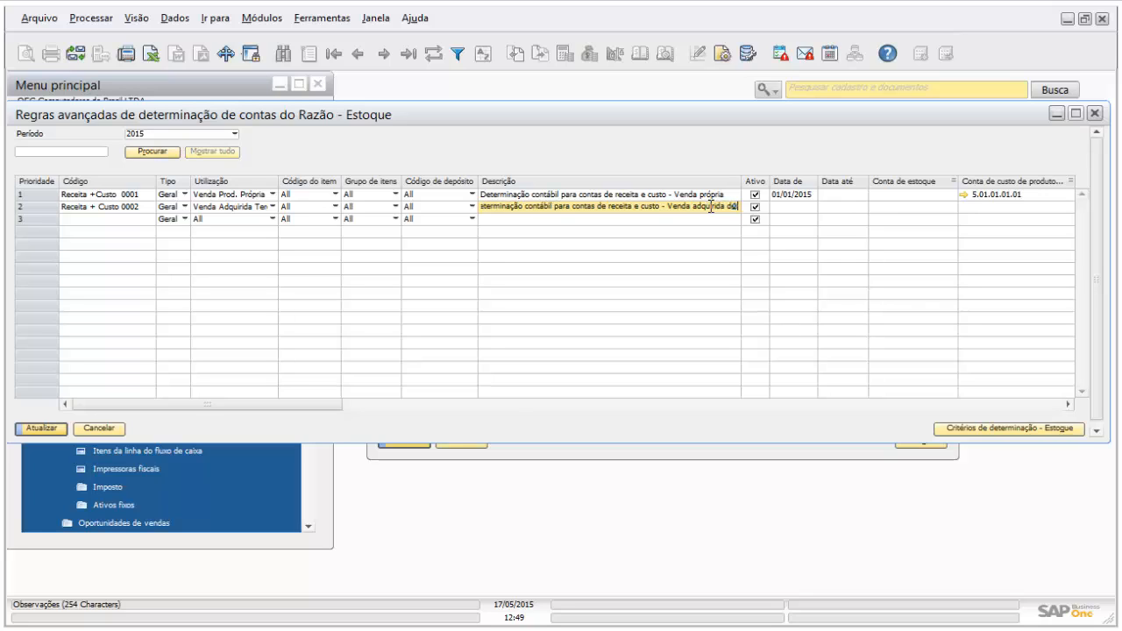
pyautogui.press('Tab')
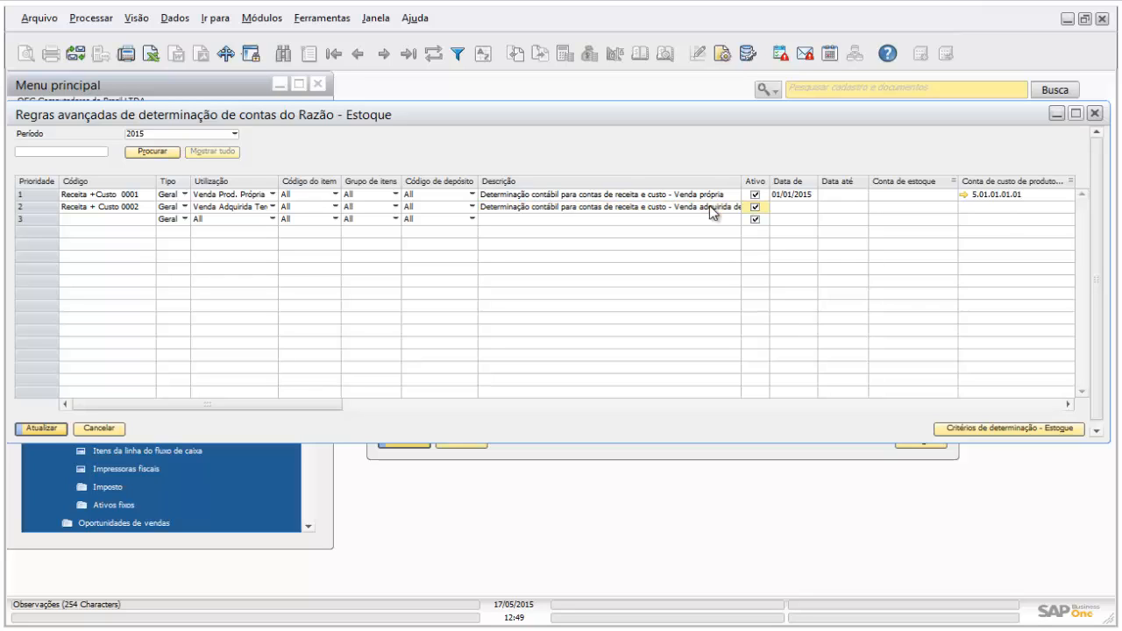
# Set the second rule's start date to 01/01/2015 and its cost account to 5.02.01.01.01, Custo das Mercadorias Revendidas.
pyautogui.click(806, 206)
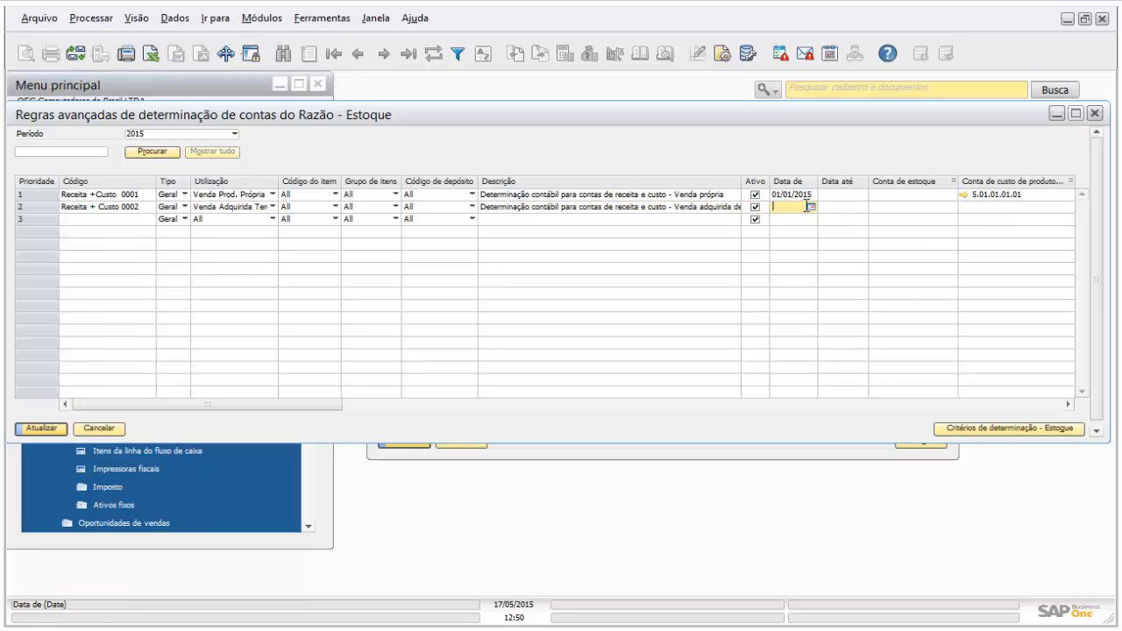
pyautogui.press('Tab')
pyautogui.press('Tab')
pyautogui.press('Tab')
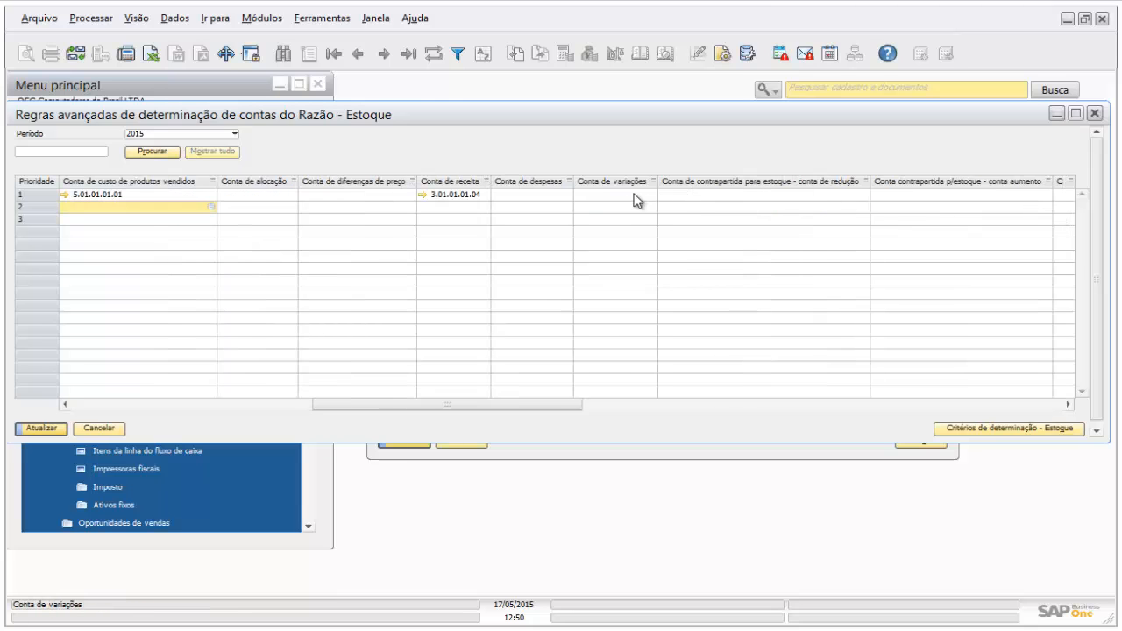
pyautogui.write('5')
pyautogui.press('Tab')
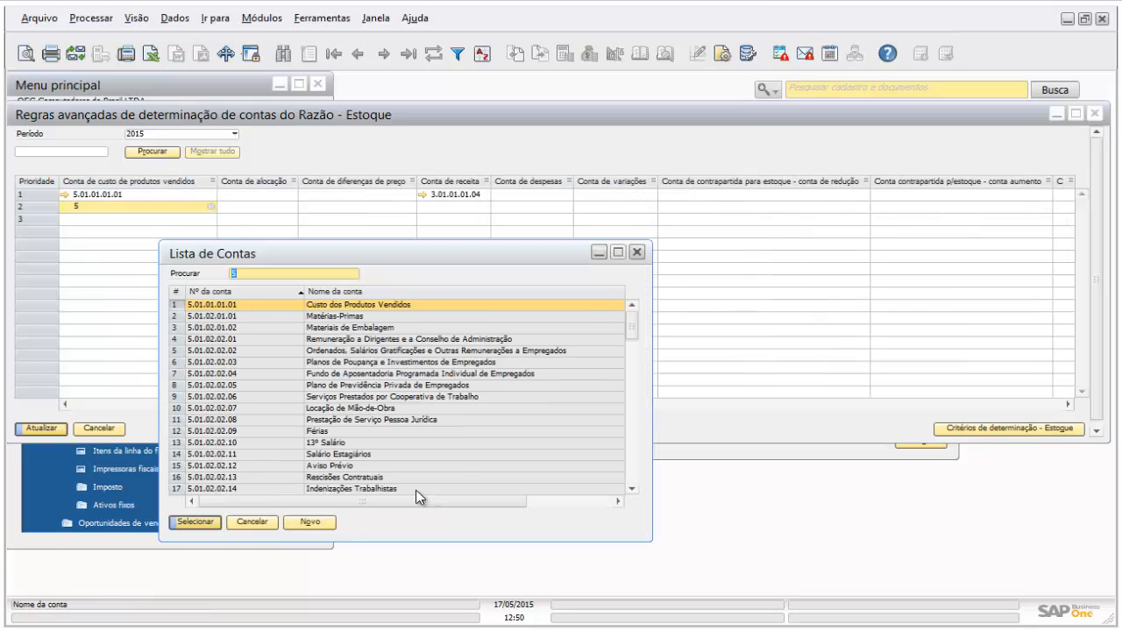
pyautogui.scroll(-2, 495, 384)
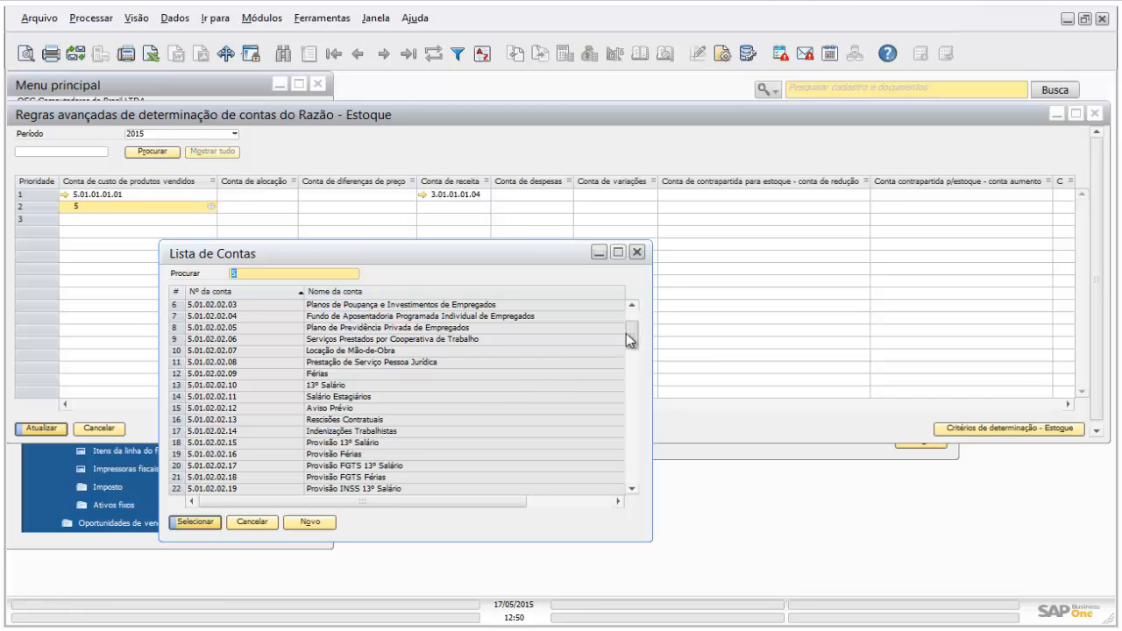
pyautogui.moveTo(626, 333); pyautogui.dragTo(583, 505)
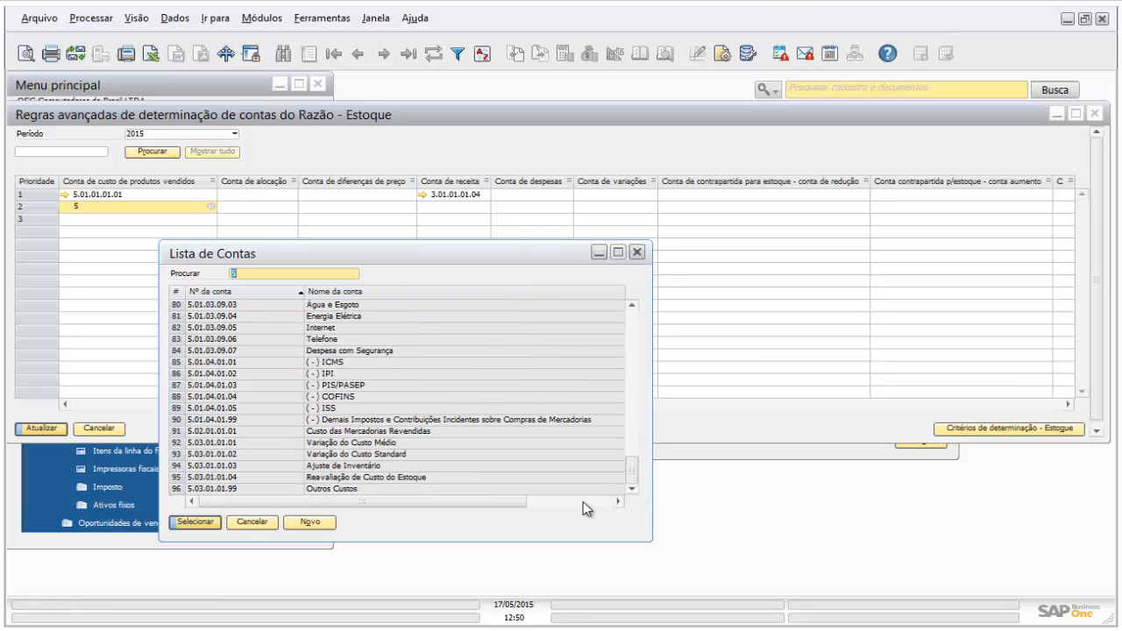
pyautogui.doubleClick(355, 432)
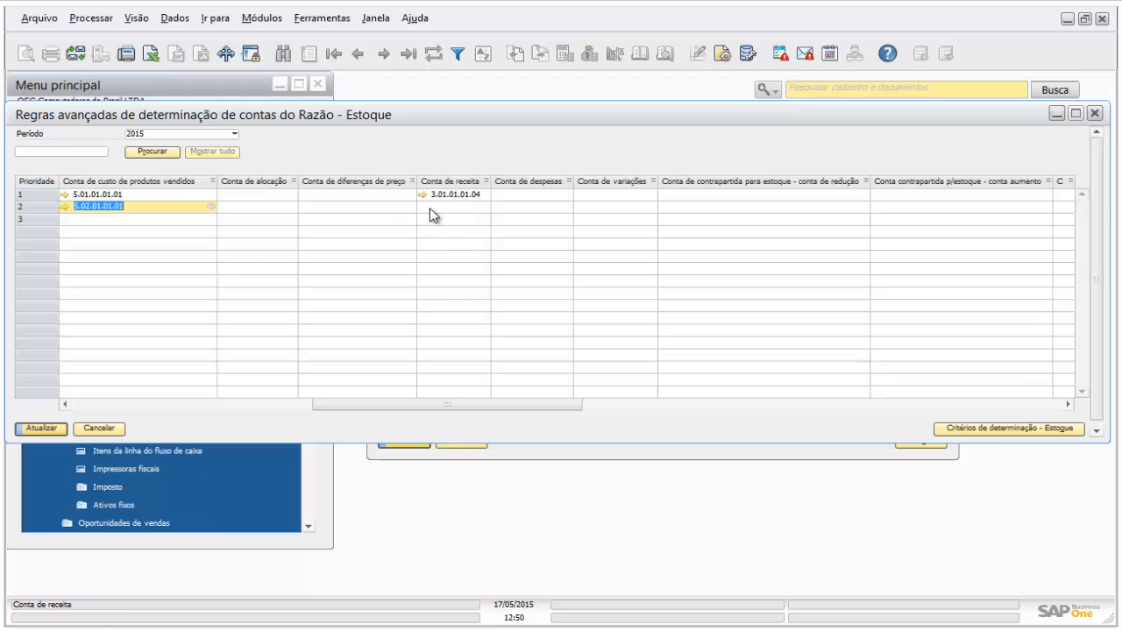
# Set the second rule's Conta de receita to 3.01.01.01.02, Vendas de Mercadorias para Mercado Interno, and save the rules.
pyautogui.click(470, 207)
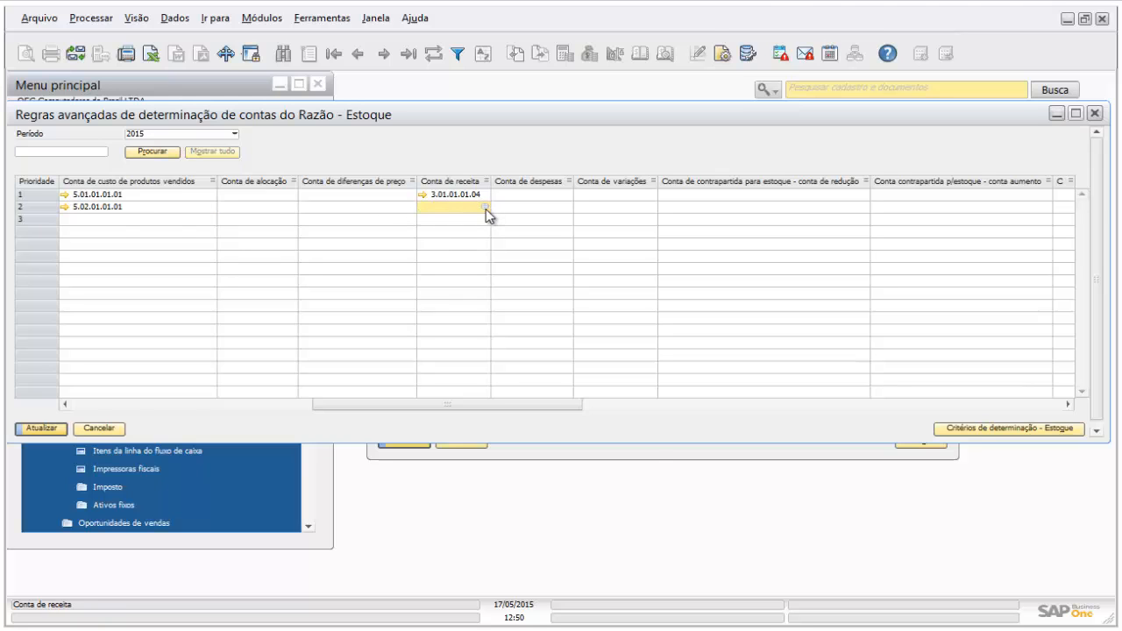
pyautogui.click(486, 208)
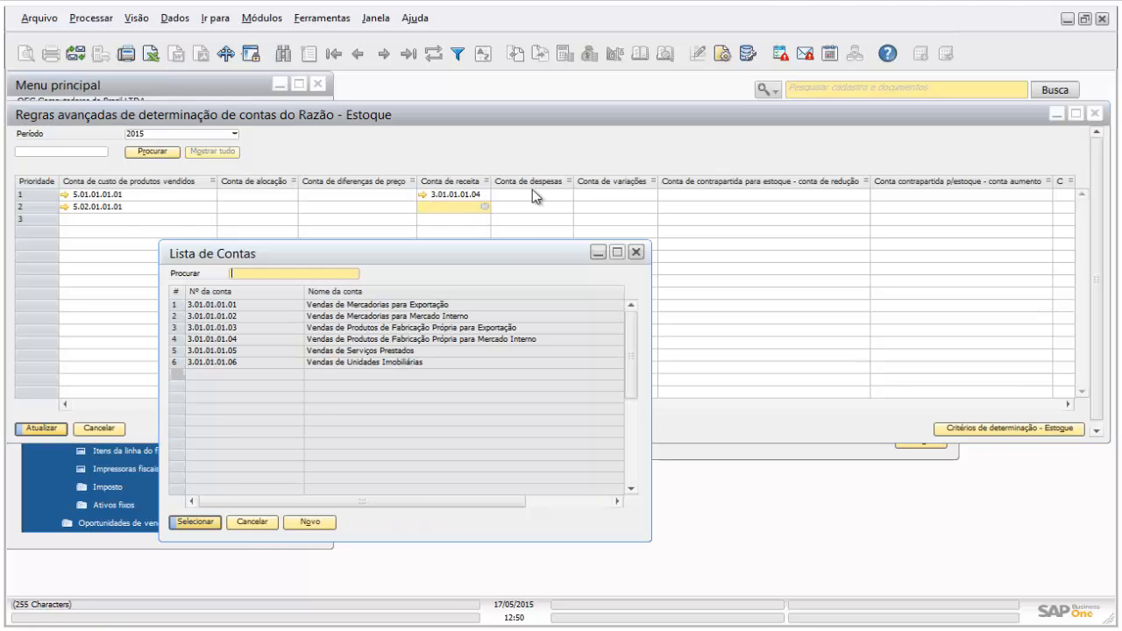
pyautogui.doubleClick(401, 318)
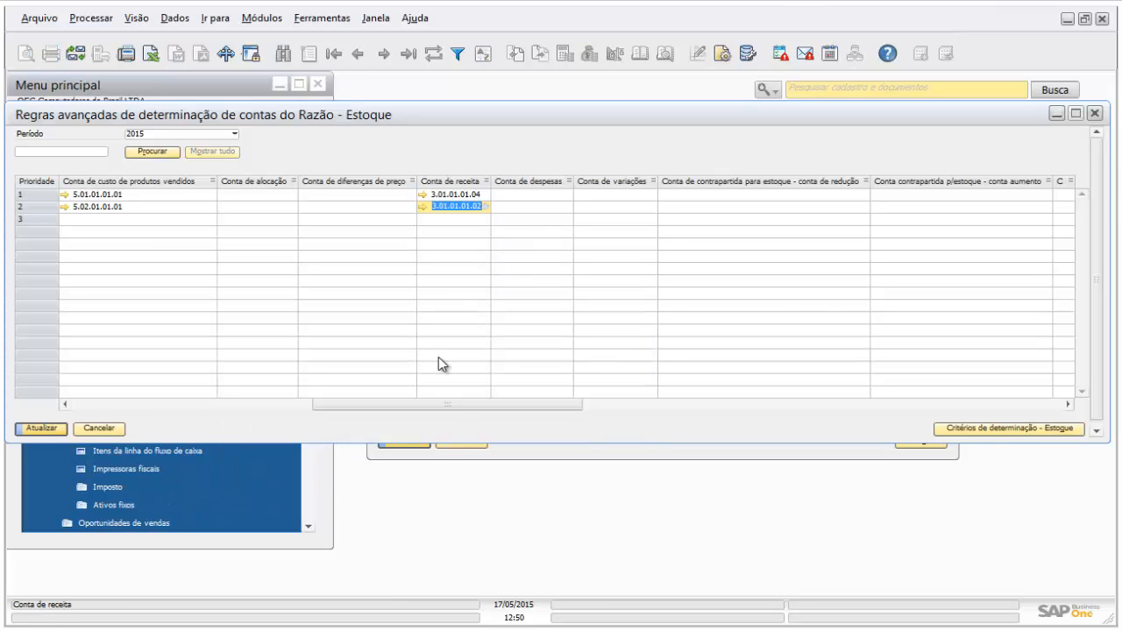
pyautogui.moveTo(438, 405); pyautogui.dragTo(97, 328)
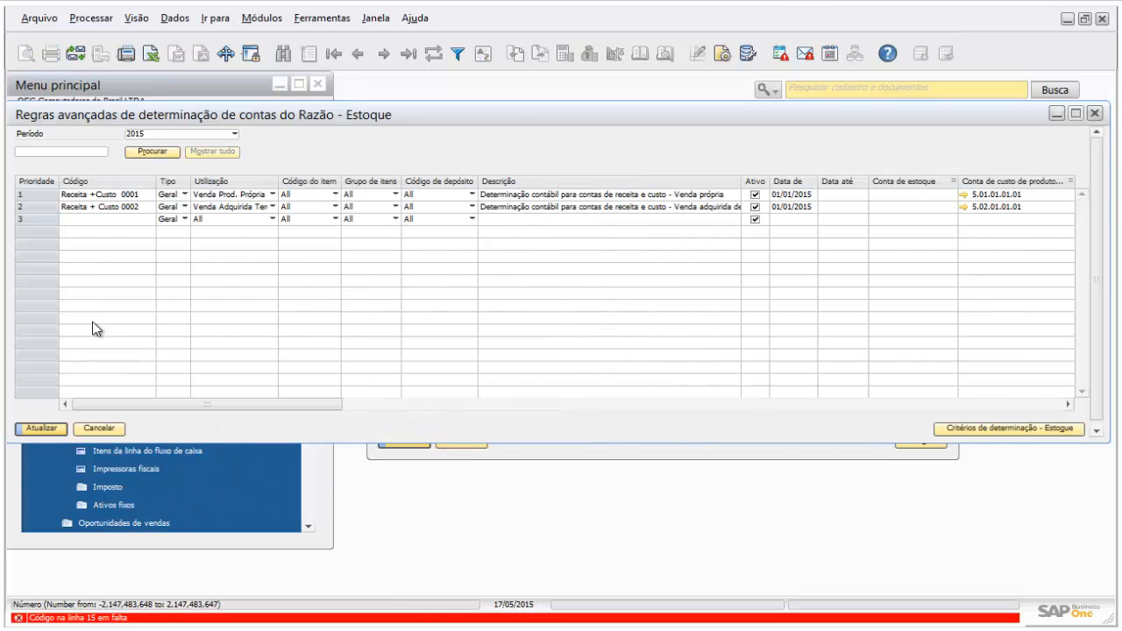
pyautogui.click(41, 428)
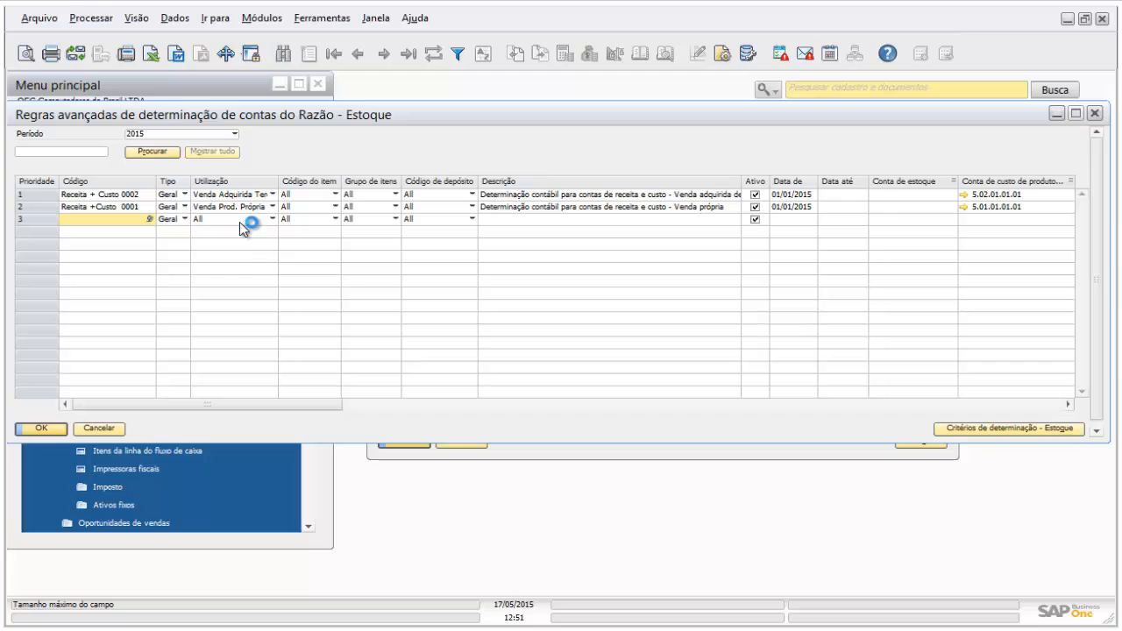
# Duplicate the "Receita +Custo 0001" rule and give the copy the code "Receita +Custo 0003".
pyautogui.rightClick(37, 207)
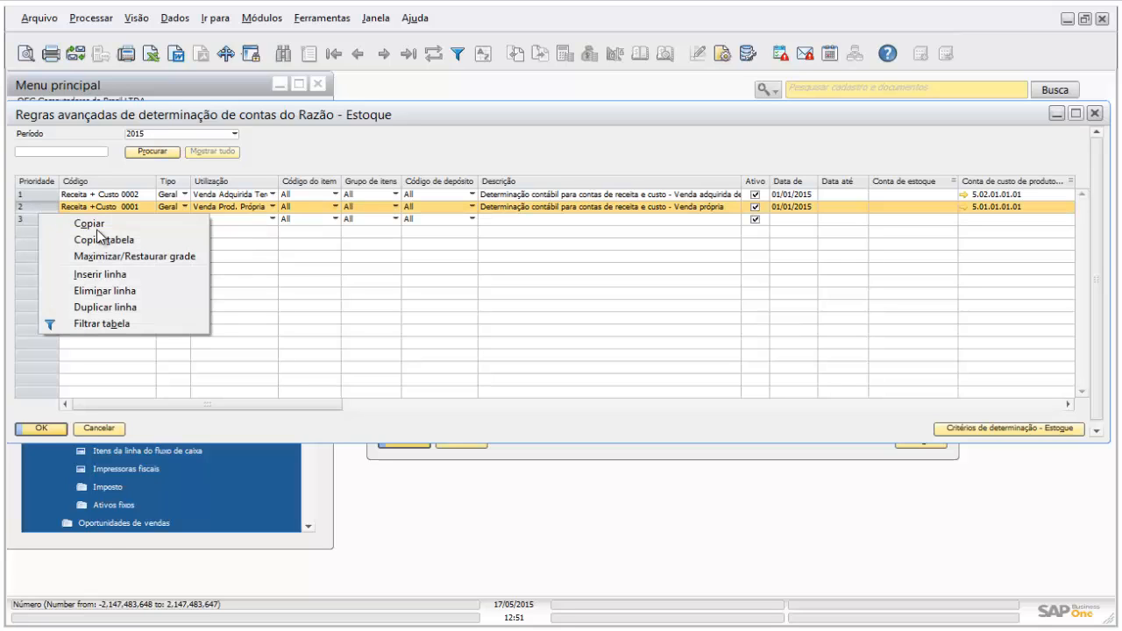
pyautogui.click(115, 312)
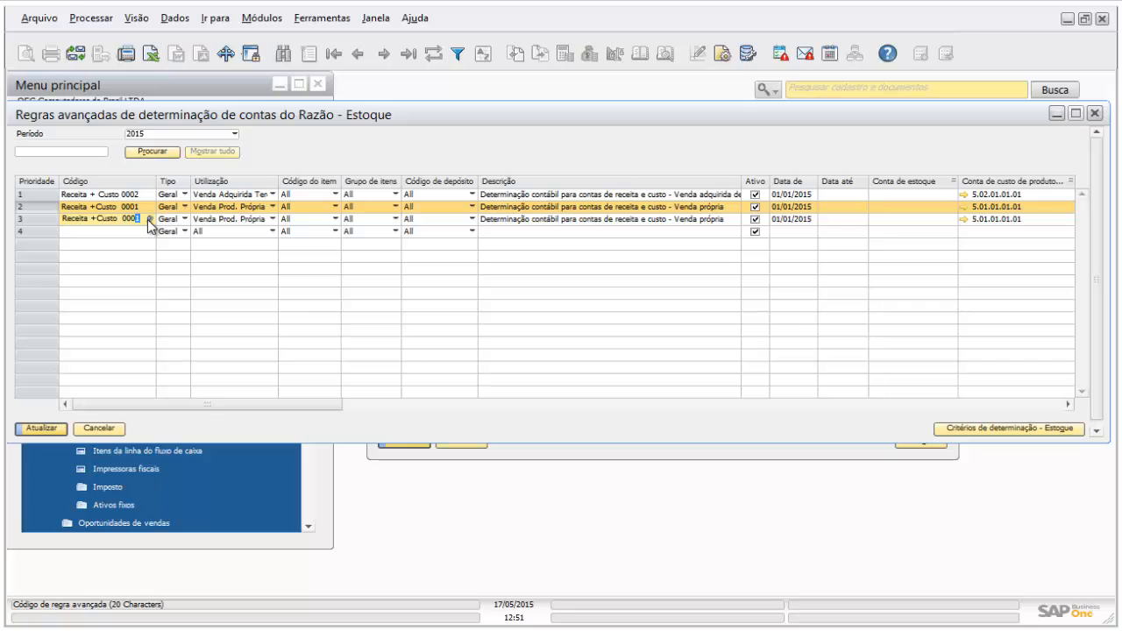
pyautogui.press('Tab')
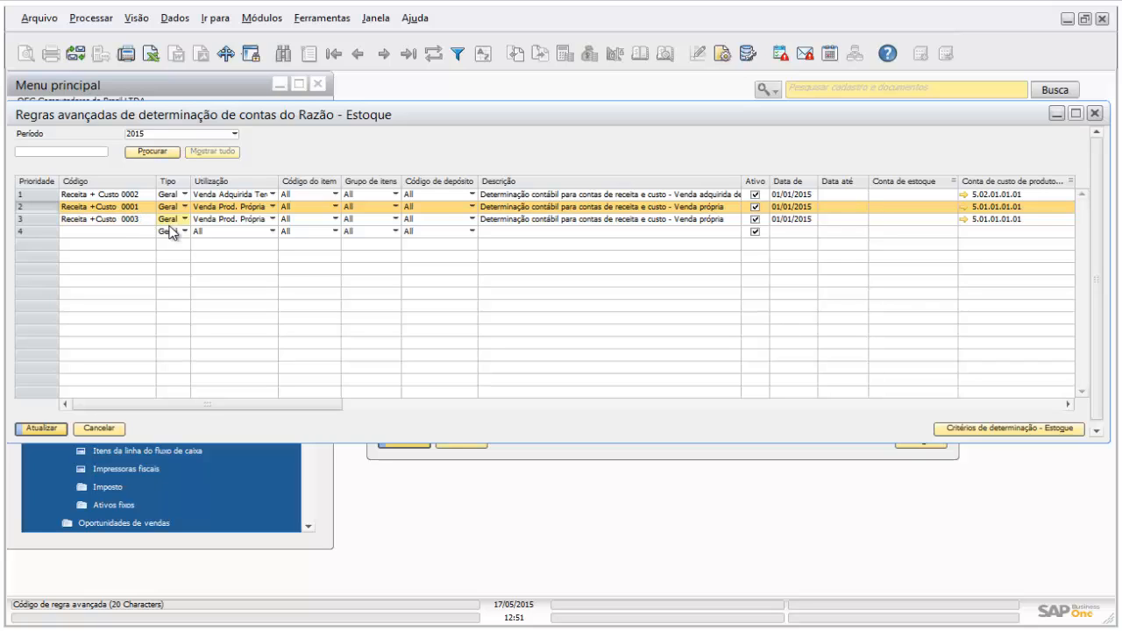
pyautogui.click(334, 219)
pyautogui.click(312, 249)
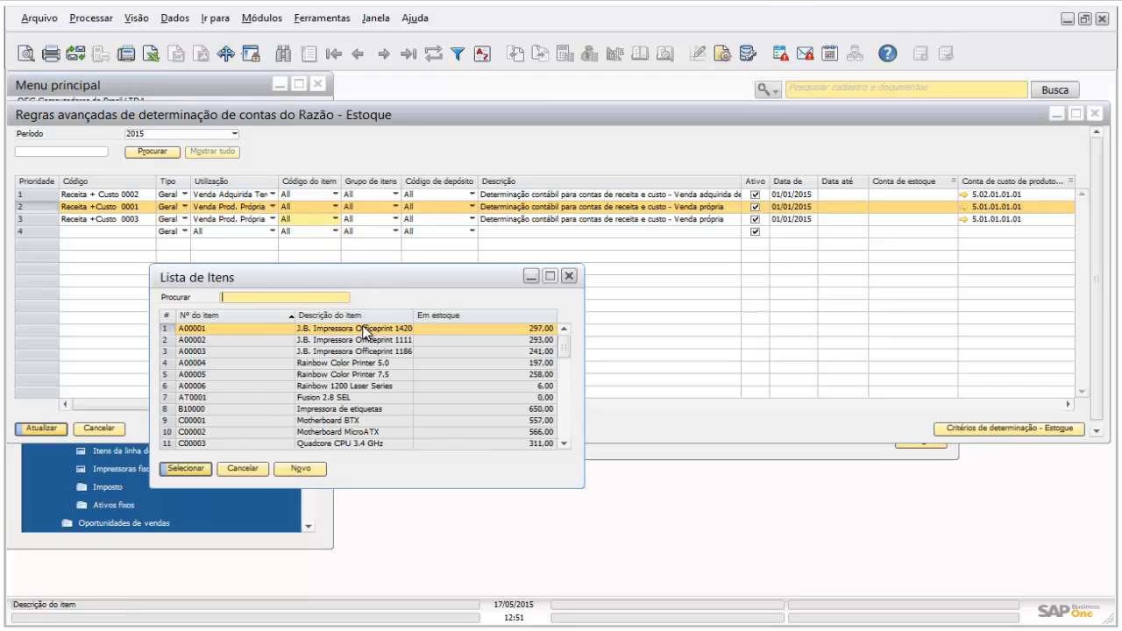
pyautogui.click(569, 276)
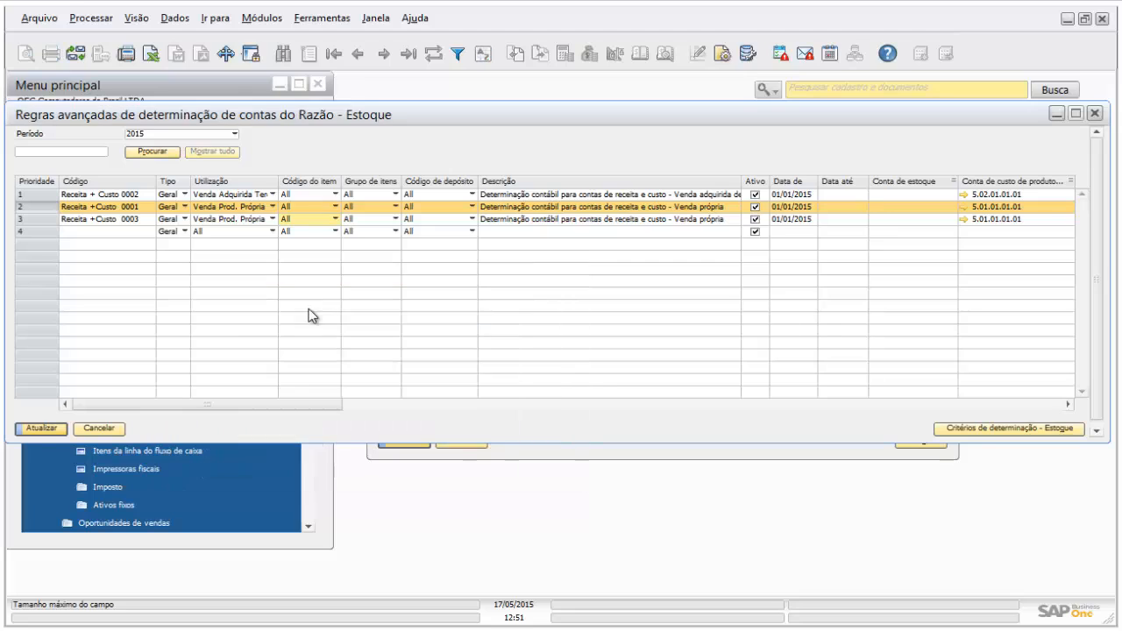
# Restrict the "Receita +Custo 0003" rule to the item group Baterias and save the rules.
pyautogui.click(388, 225)
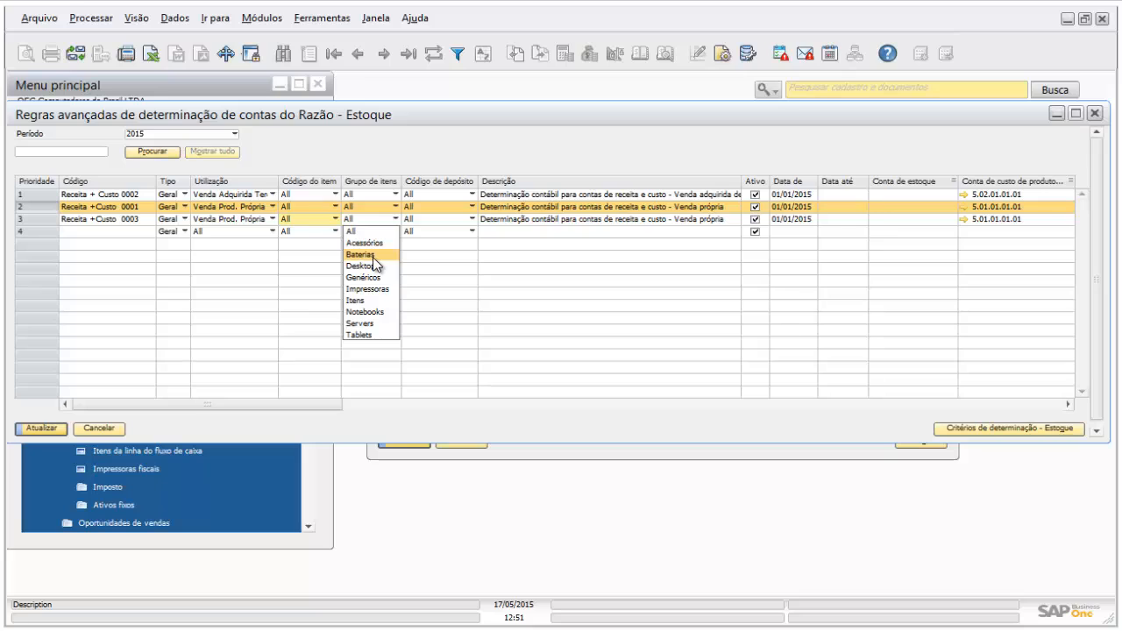
pyautogui.click(374, 255)
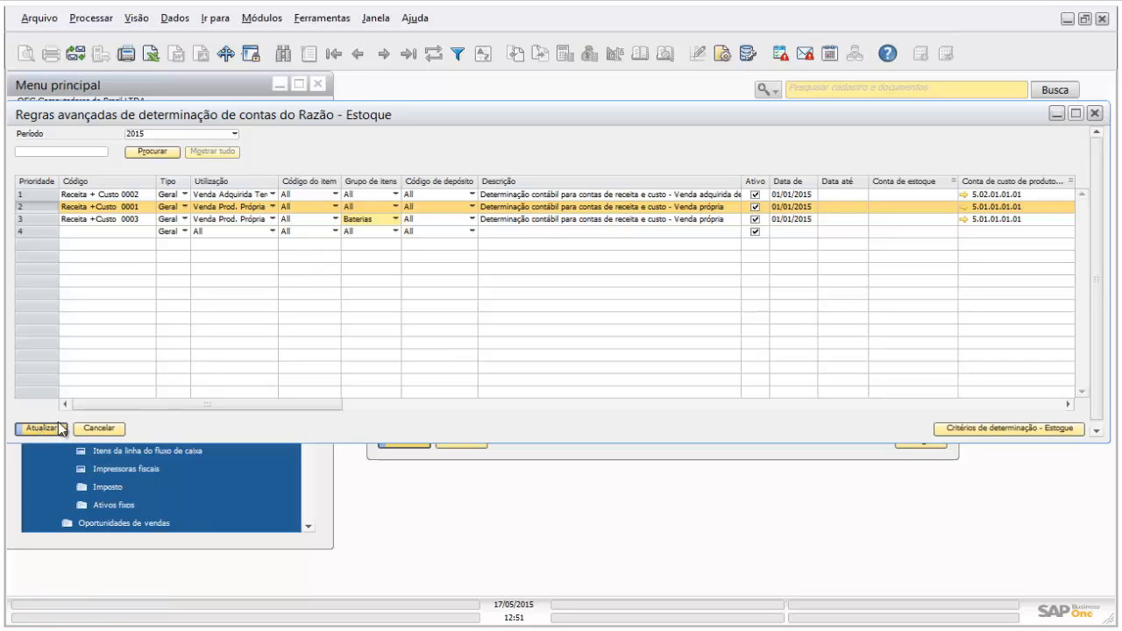
pyautogui.click(46, 430)
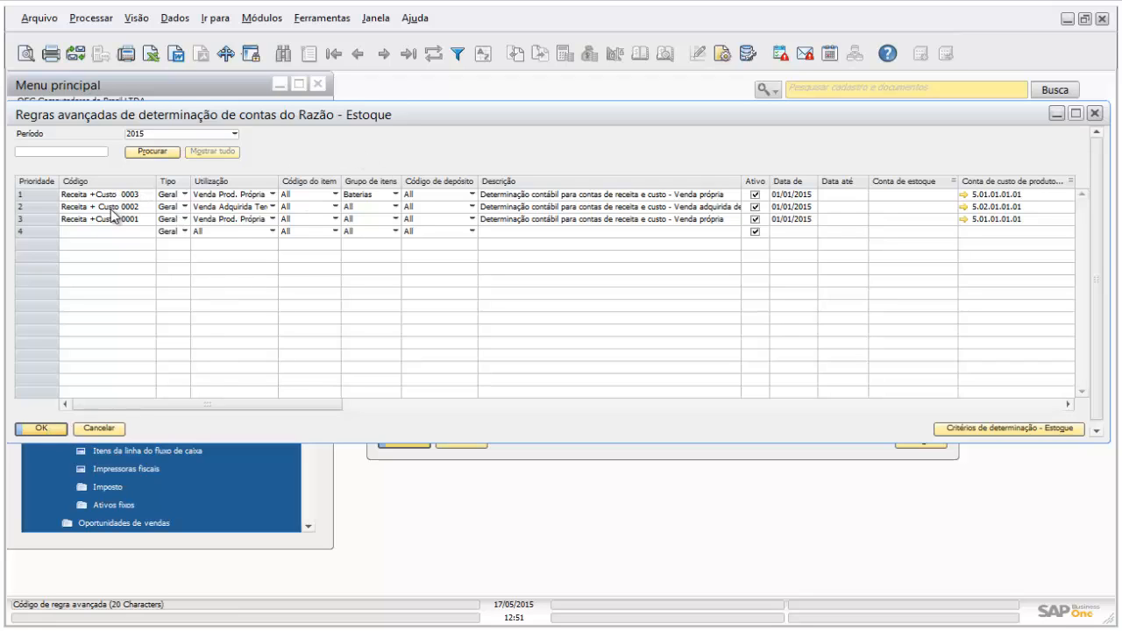
pyautogui.click(37, 195)
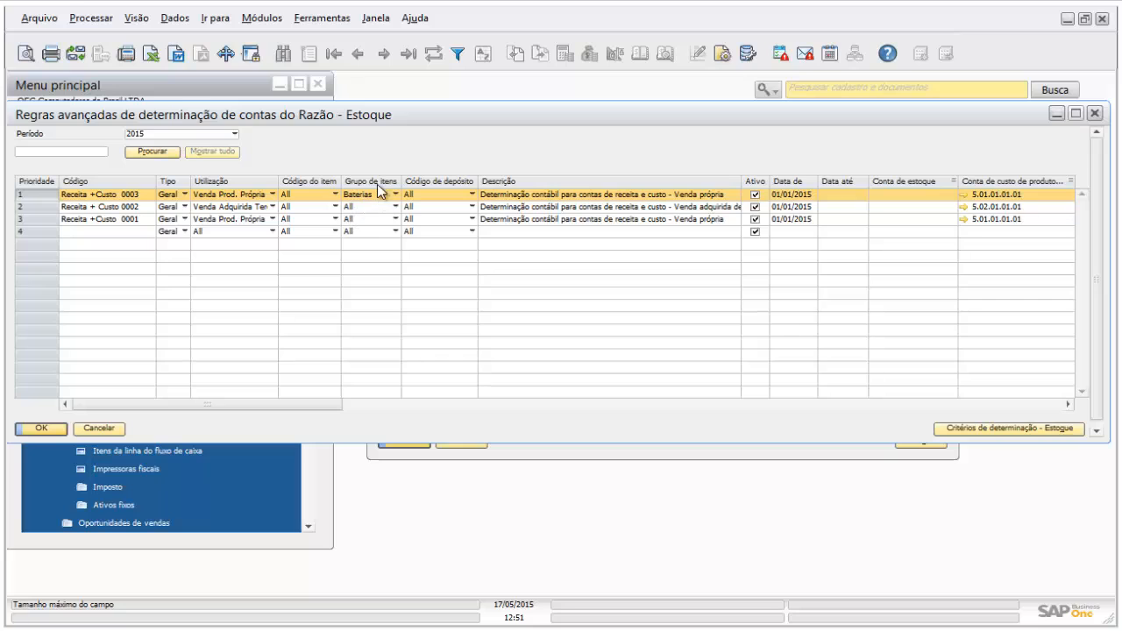
pyautogui.click(37, 221)
pyautogui.click(37, 208)
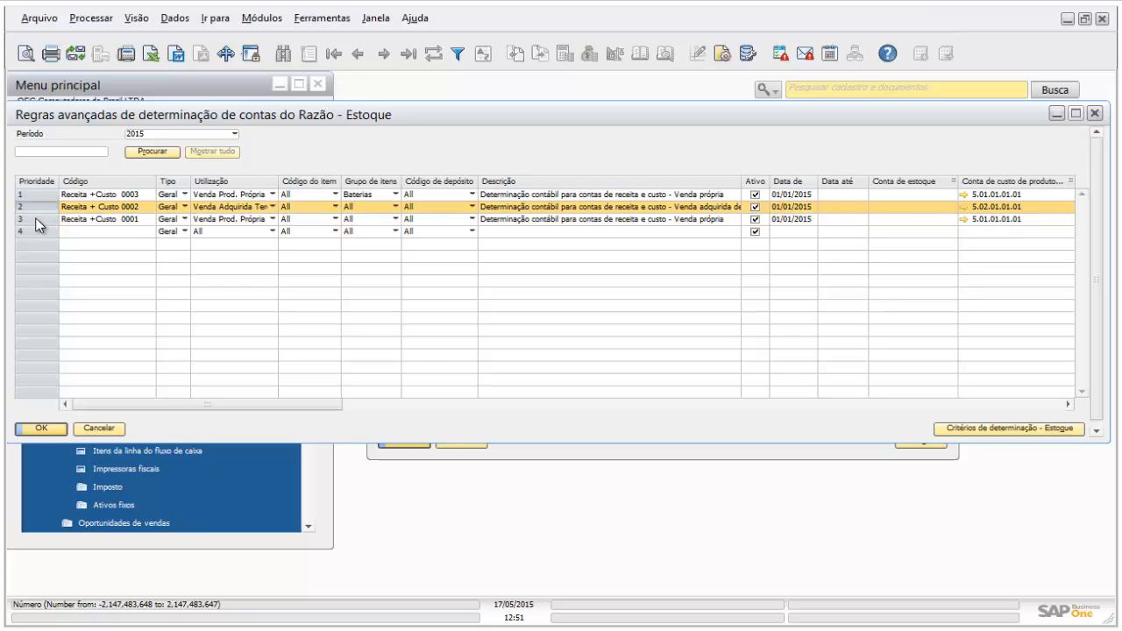
pyautogui.click(39, 220)
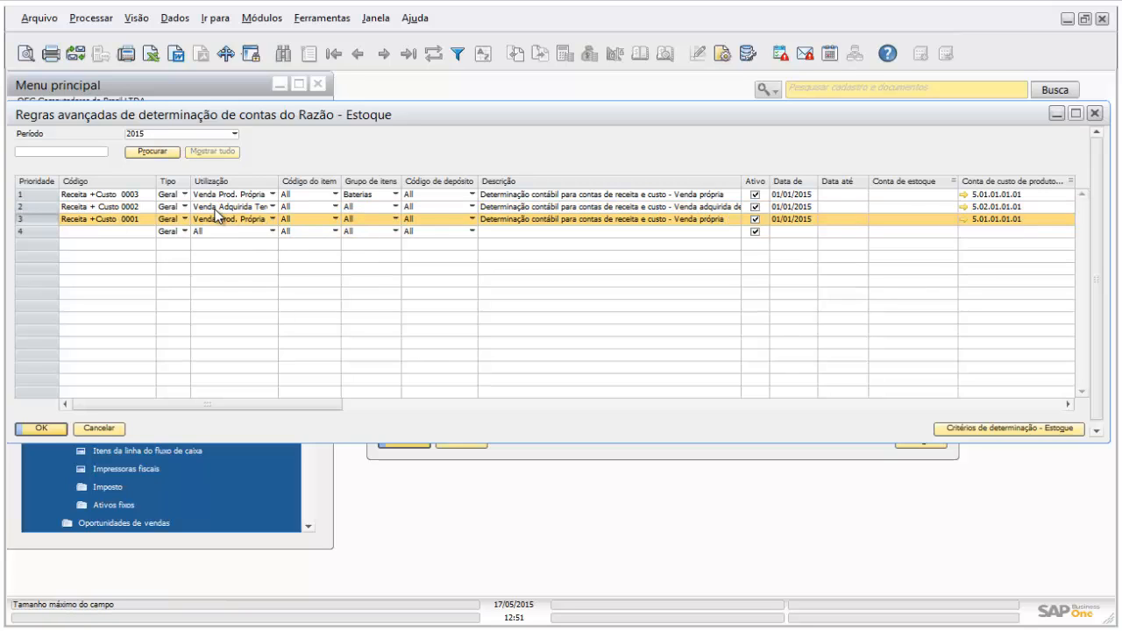
# Duplicate the "Receita + Custo 0002" rule and restrict the copy to item code A00004.
pyautogui.rightClick(30, 207)
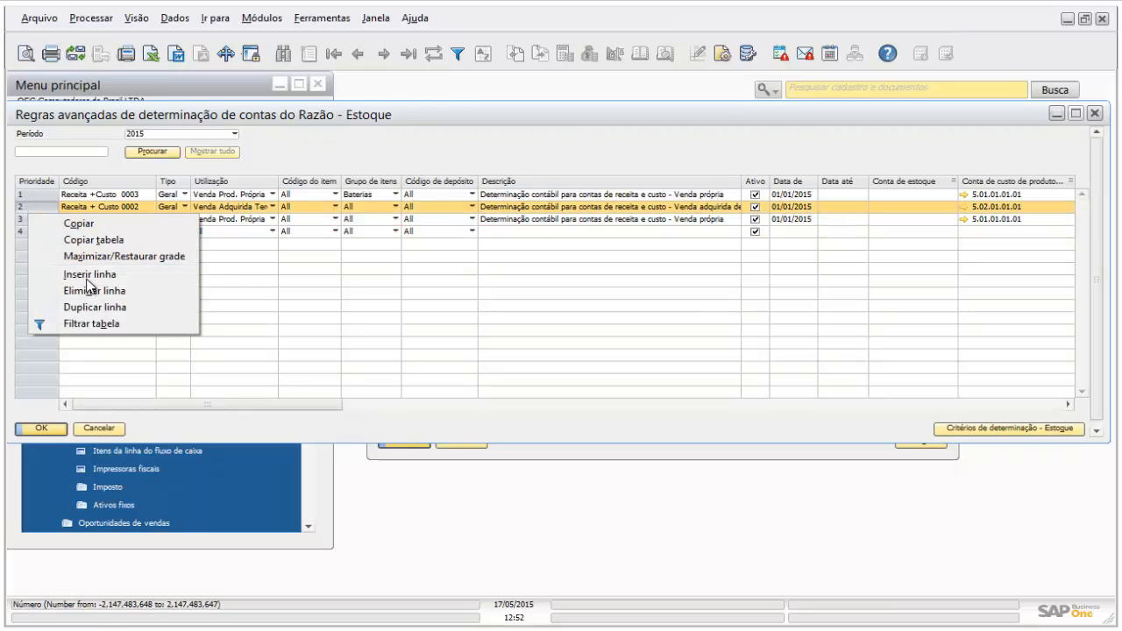
pyautogui.click(102, 306)
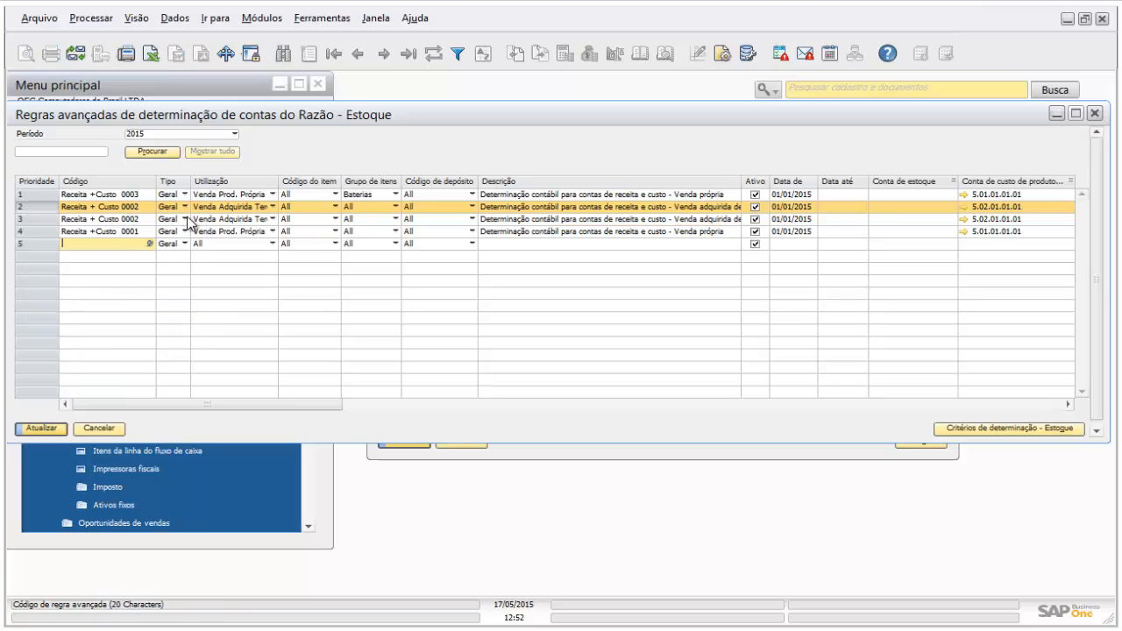
pyautogui.click(333, 206)
pyautogui.click(311, 230)
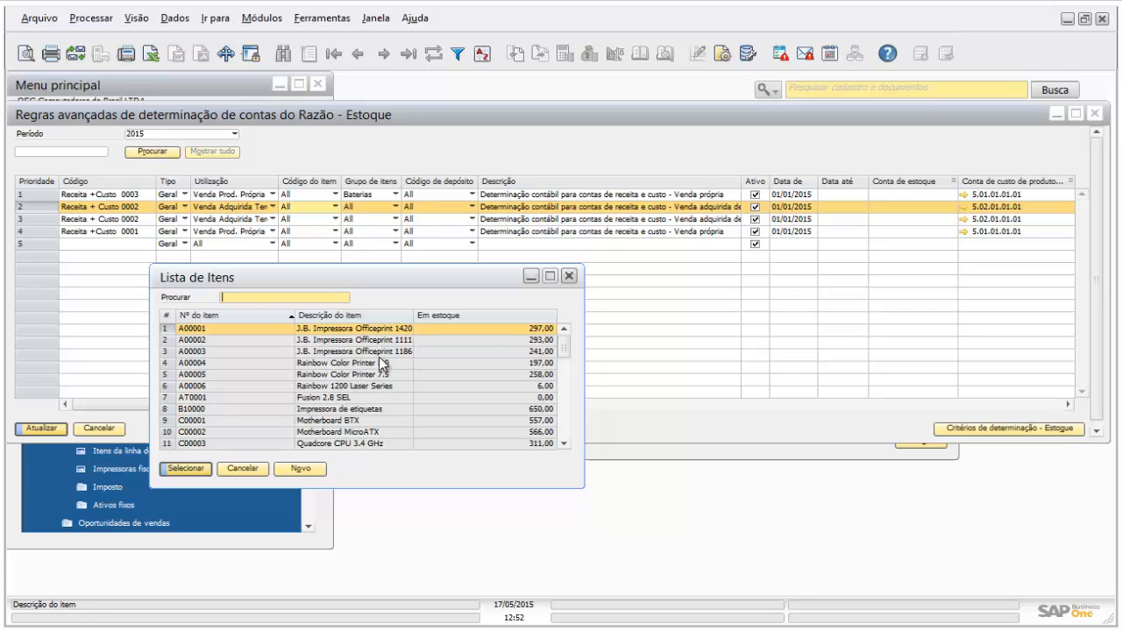
pyautogui.doubleClick(369, 362)
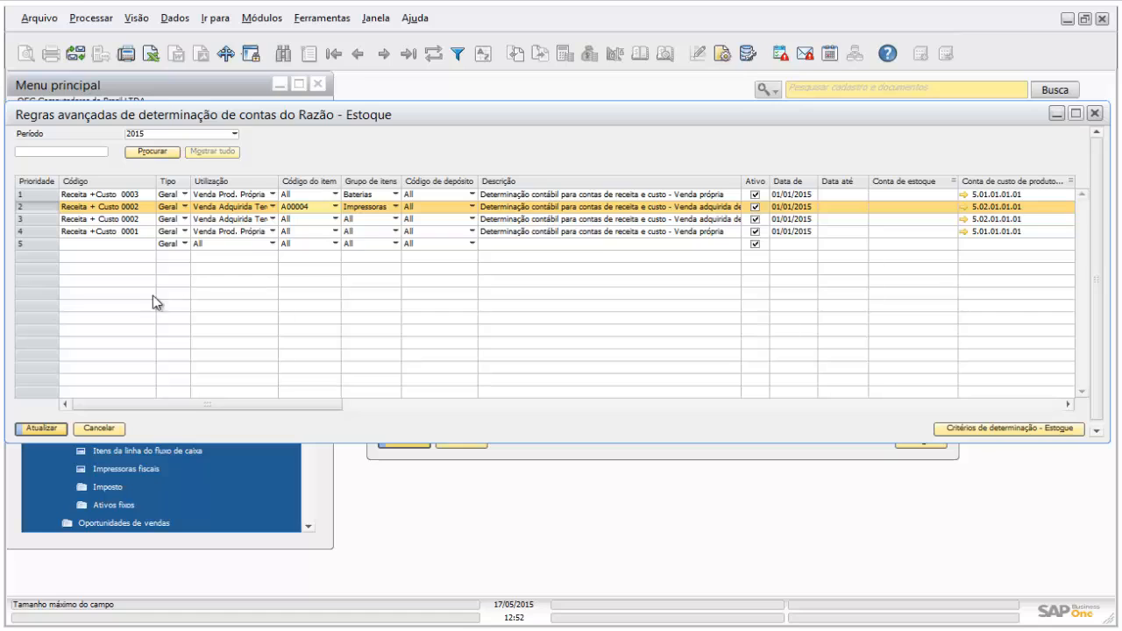
# Give the rule for item A00004 the code "Receita + Custo 0004" and save the rules.
pyautogui.click(54, 429)
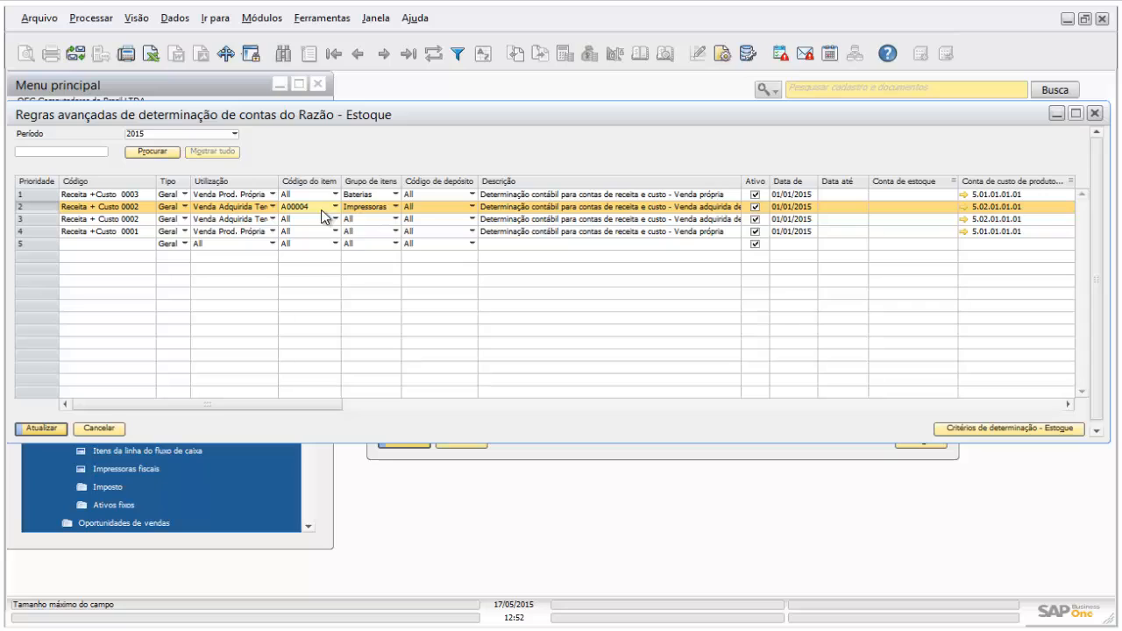
pyautogui.click(142, 209)
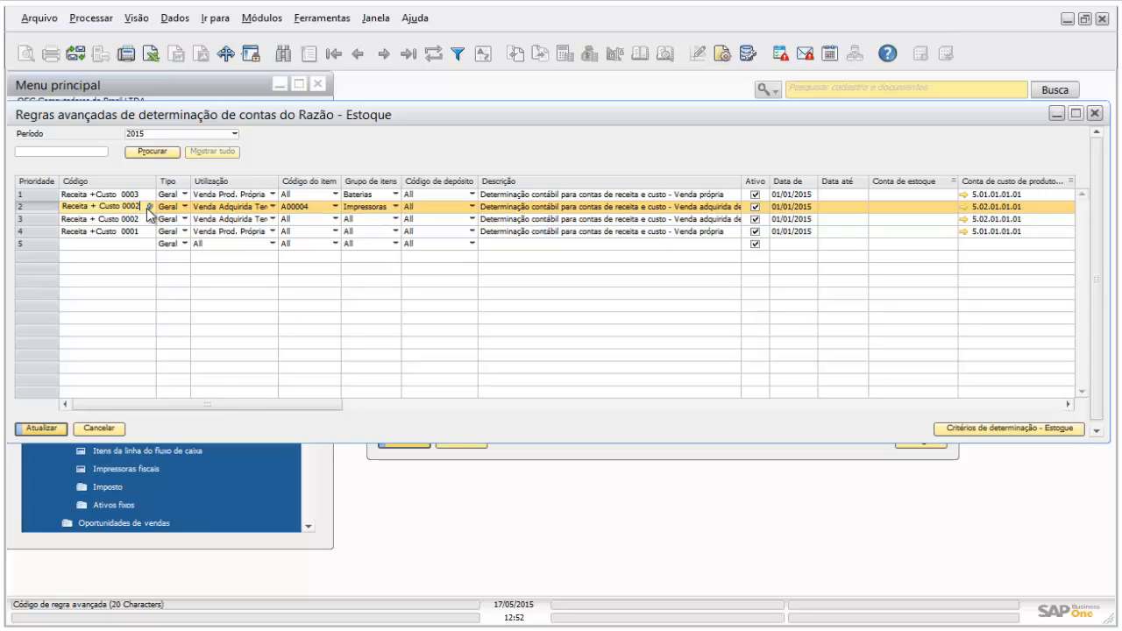
pyautogui.write('4')
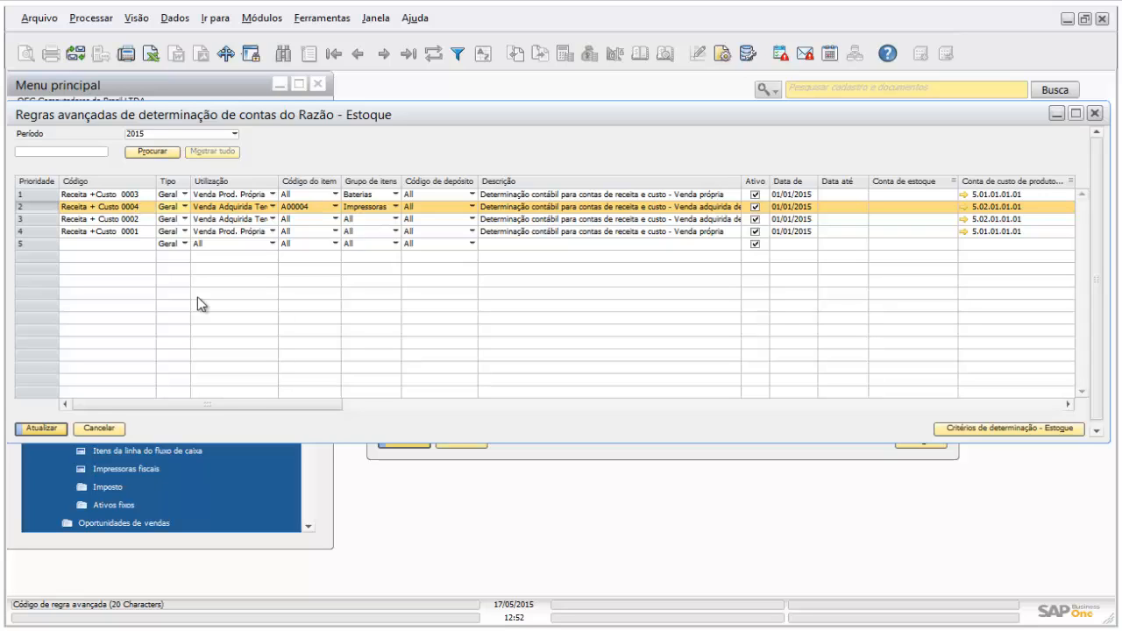
pyautogui.click(42, 429)
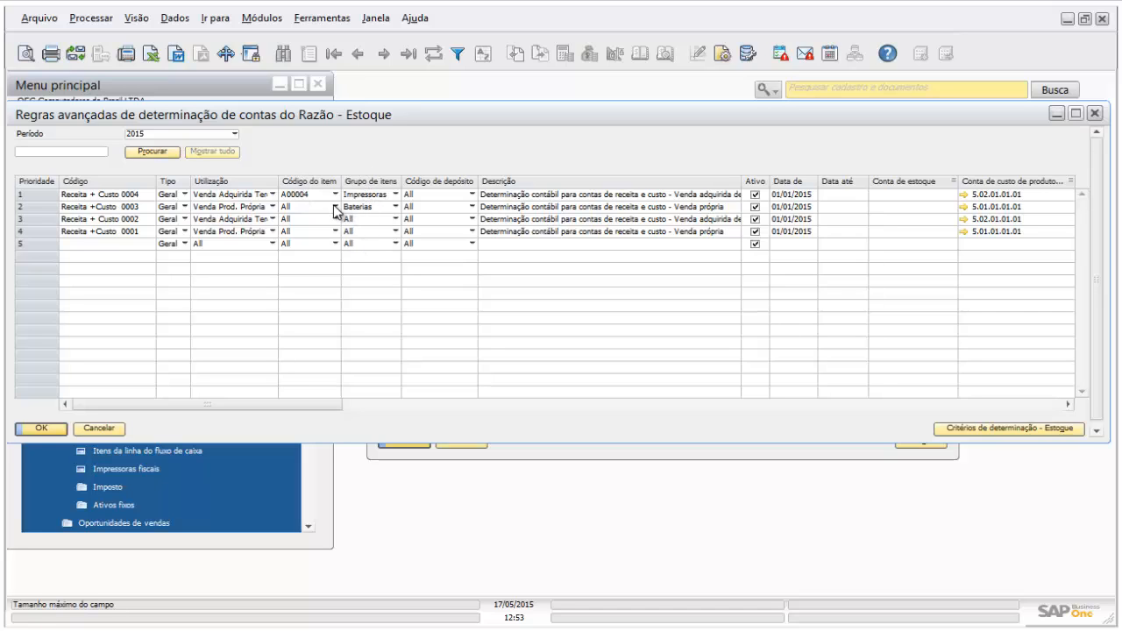
# Set the item group of the "Receita + Custo 0004" rule to All and save the rules.
pyautogui.click(383, 202)
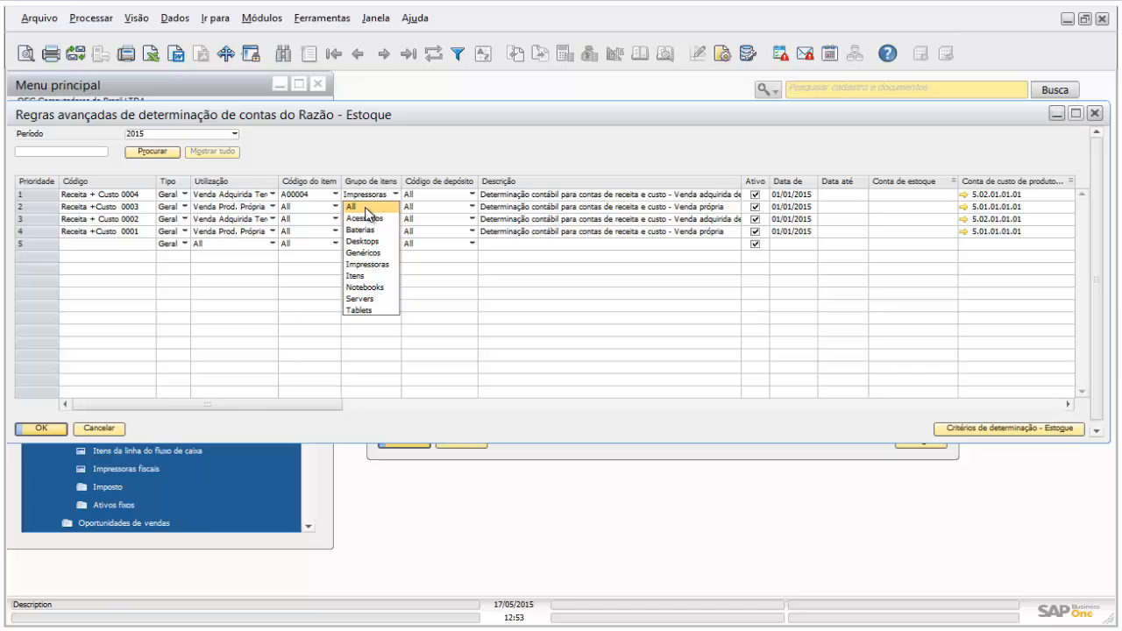
pyautogui.click(359, 207)
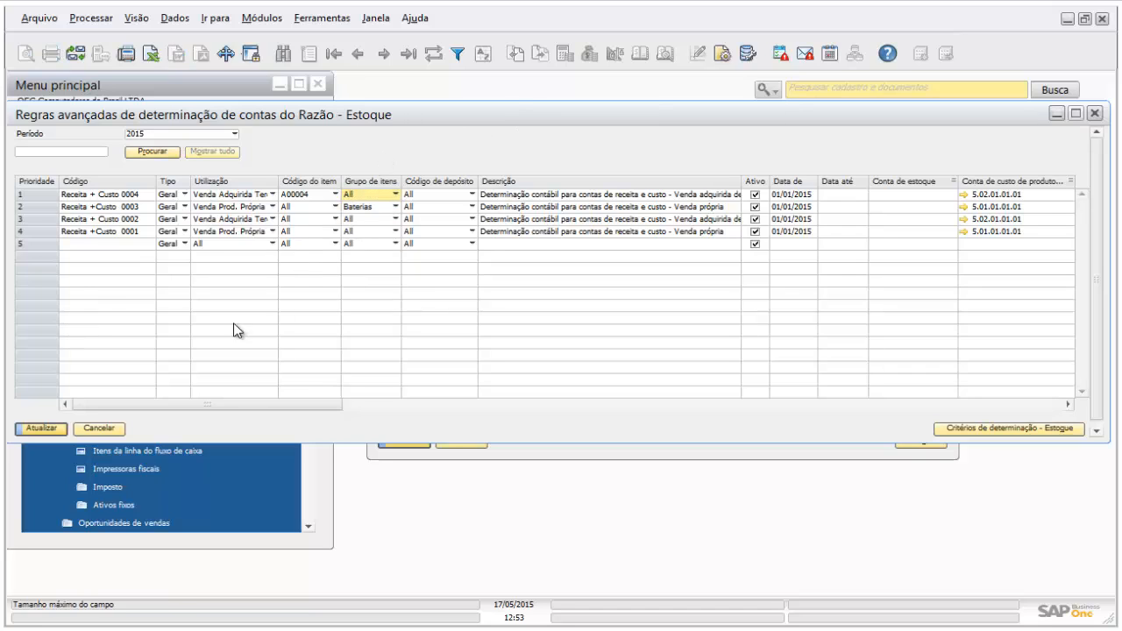
pyautogui.click(44, 429)
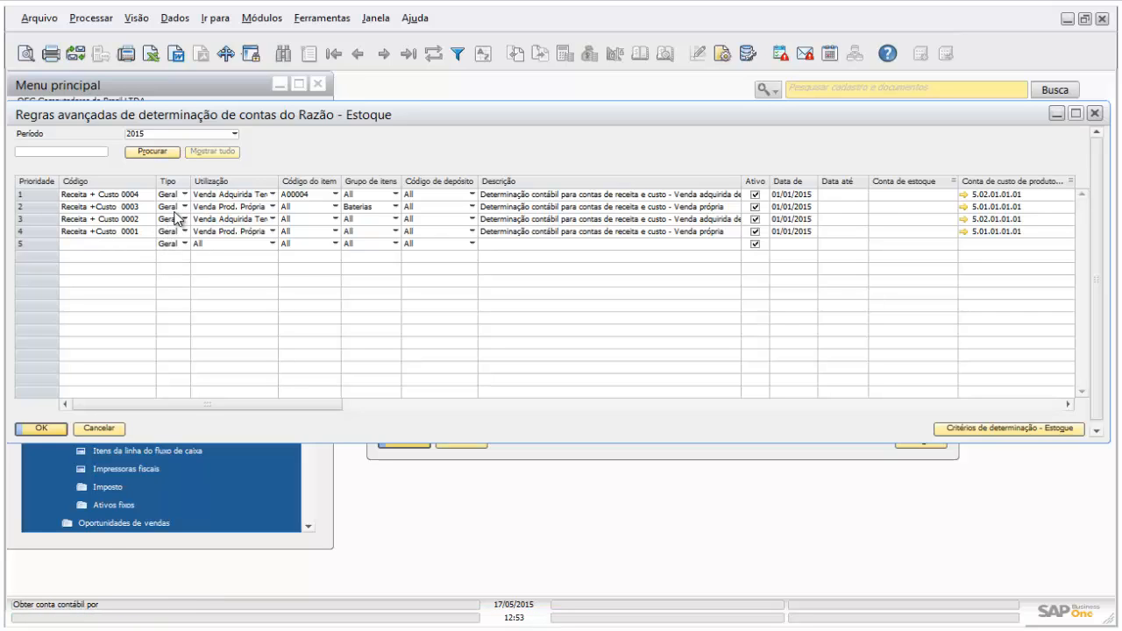
# Delete the "Receita +Custo 0003" and "Receita + Custo 0004" rules and save the rules.
pyautogui.rightClick(23, 207)
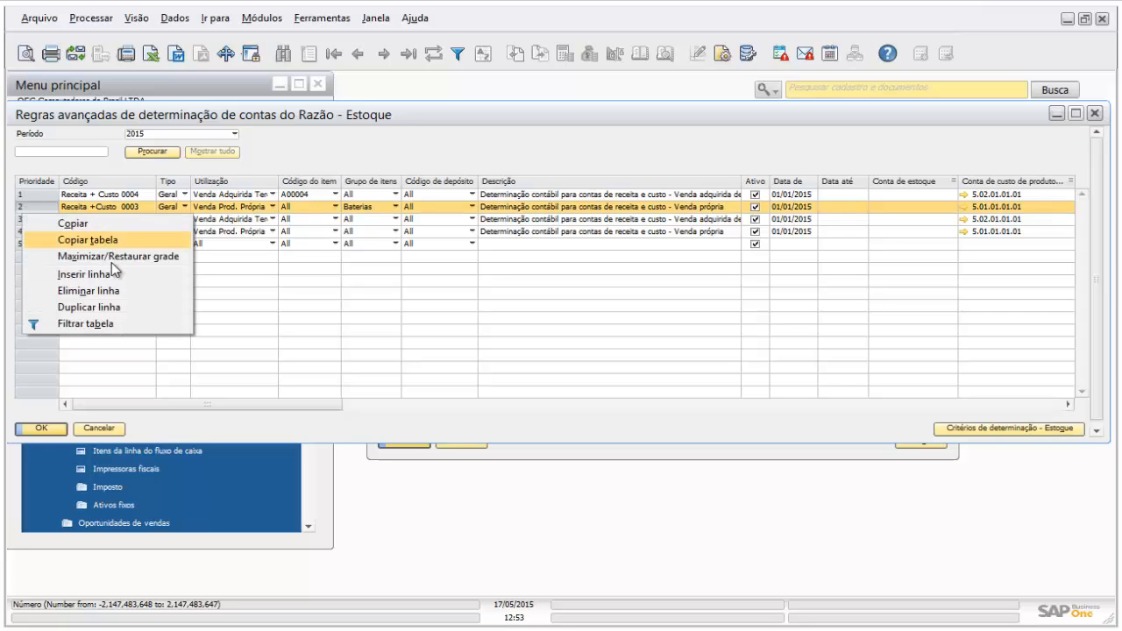
pyautogui.click(95, 292)
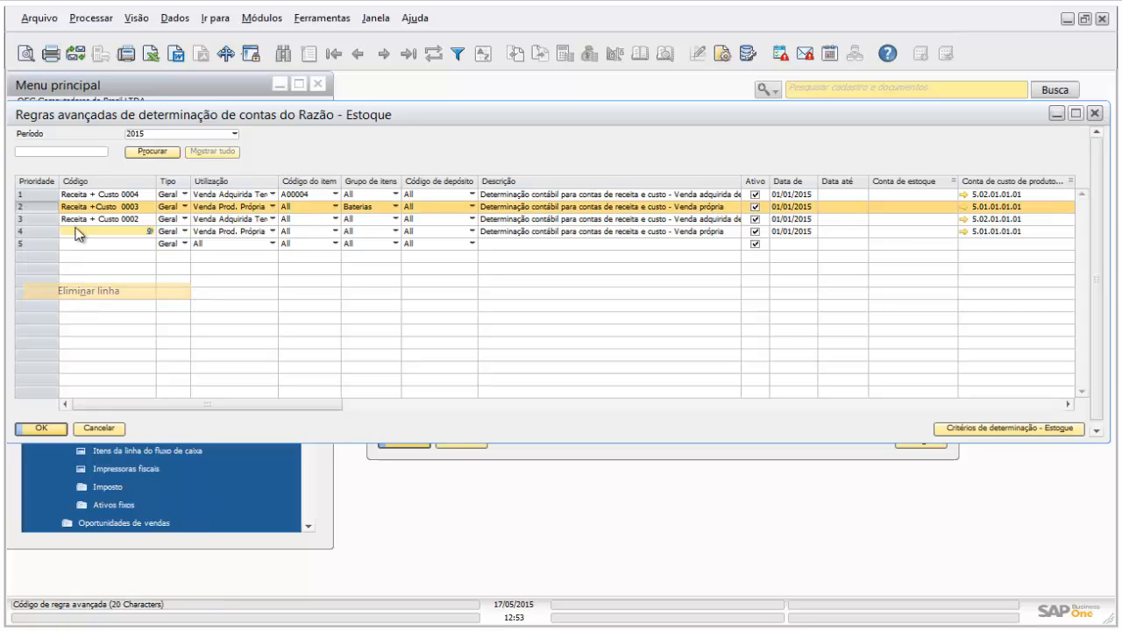
pyautogui.rightClick(34, 199)
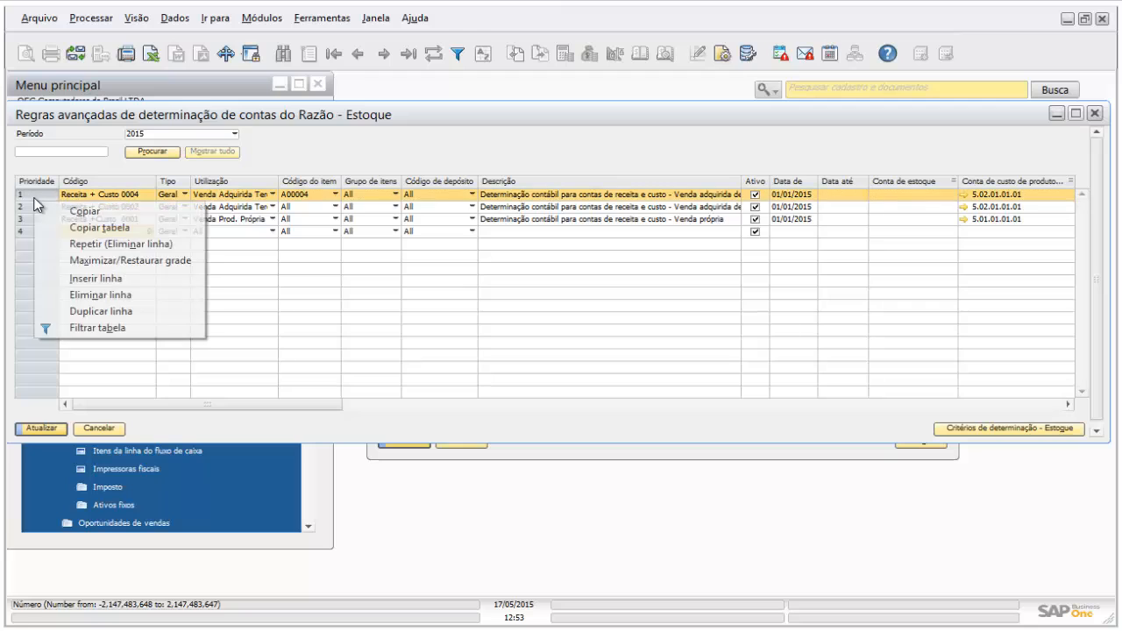
pyautogui.click(94, 298)
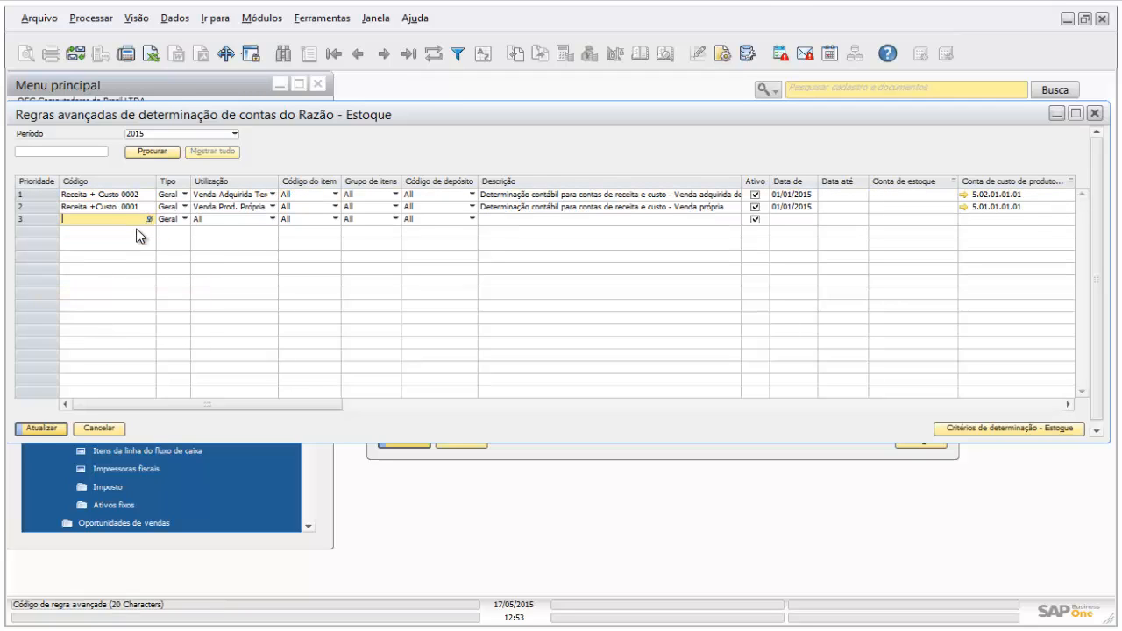
pyautogui.click(51, 429)
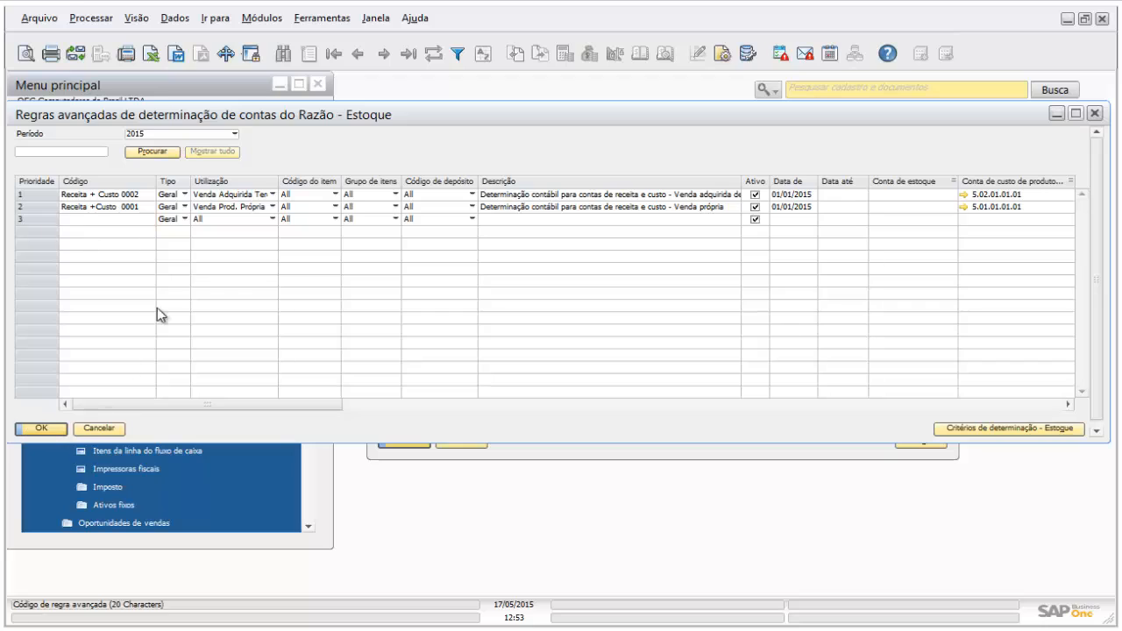
# Add a new rule with the code "Estoque 0001".
pyautogui.click(119, 221)
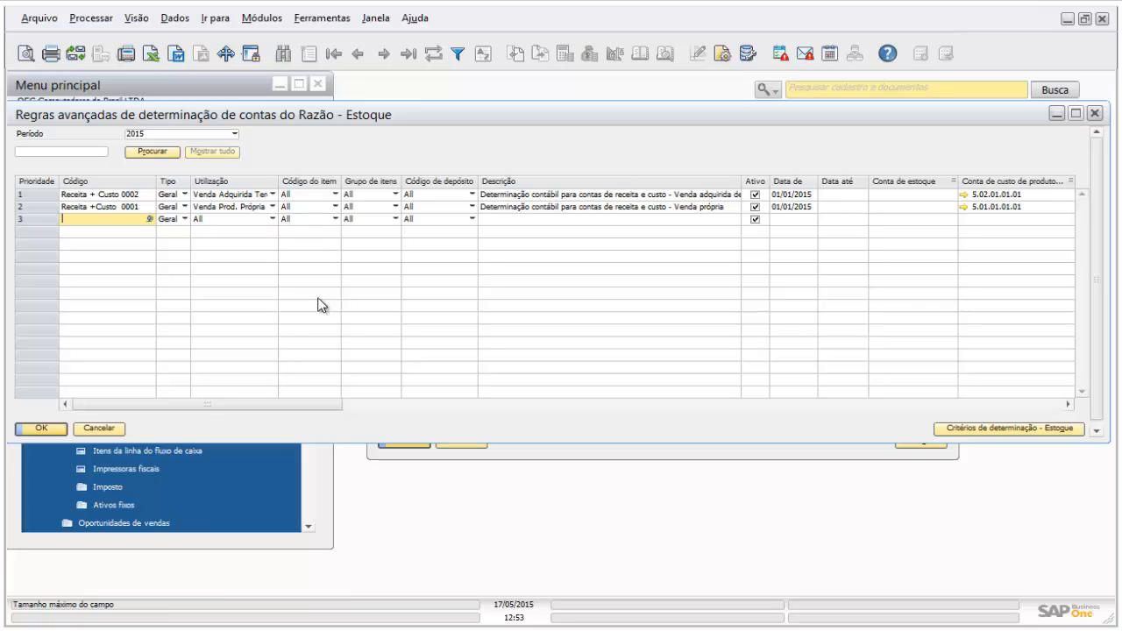
pyautogui.write('Estoque')
pyautogui.press('Tab')
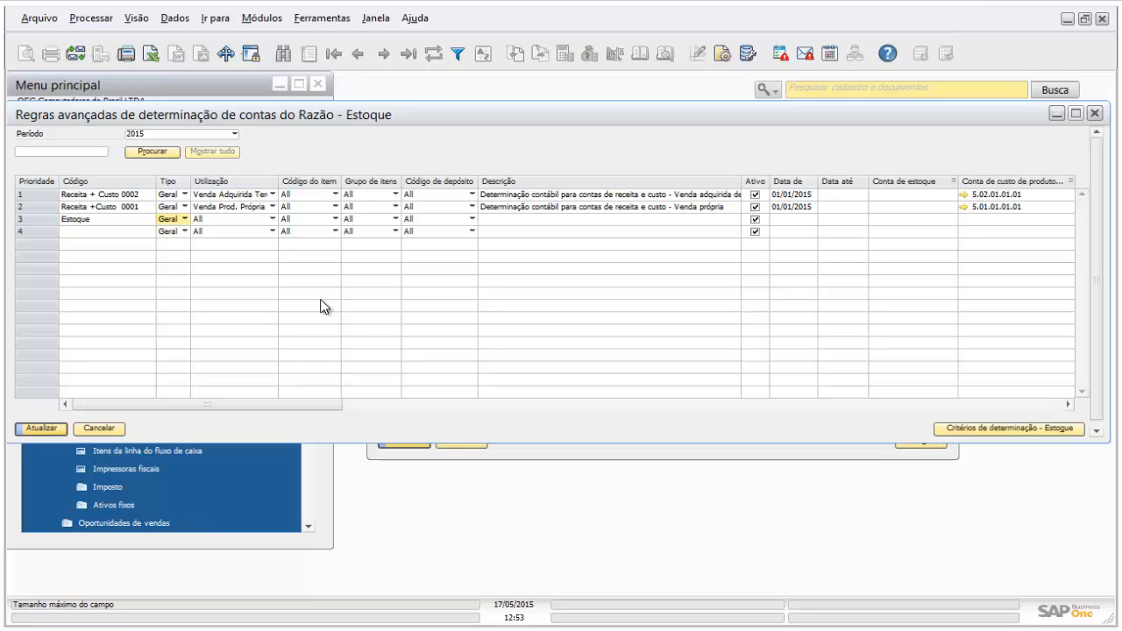
pyautogui.click(111, 220)
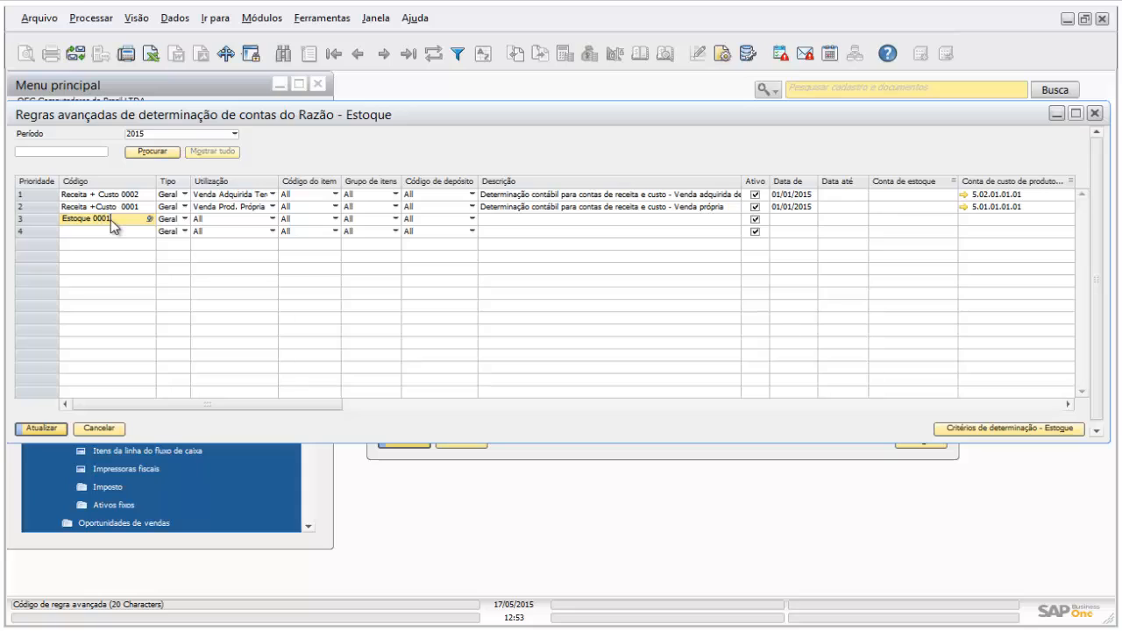
pyautogui.press('Tab')
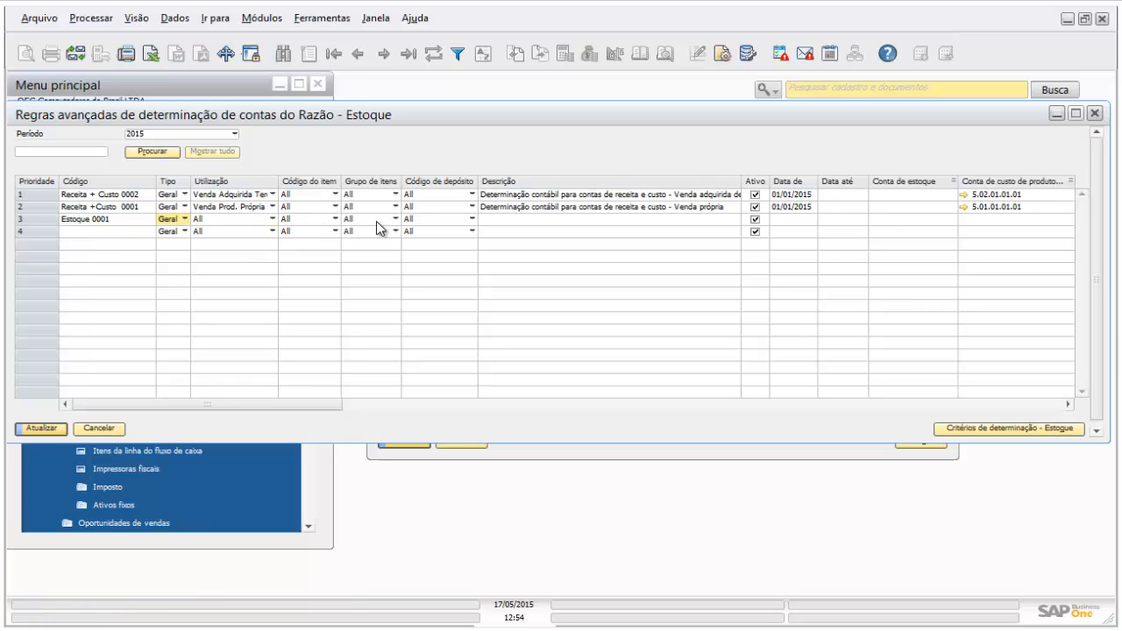
# Restrict the "Estoque 0001" rule to warehouse 05, Almoxarifado.
pyautogui.click(471, 224)
pyautogui.click(434, 234)
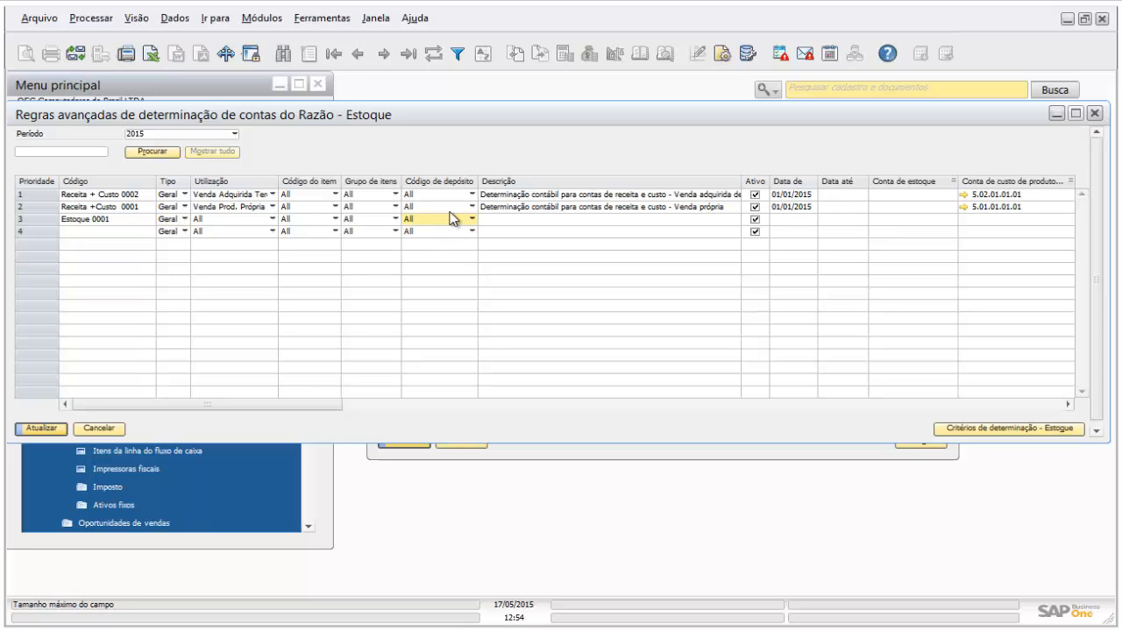
pyautogui.click(470, 220)
pyautogui.click(422, 245)
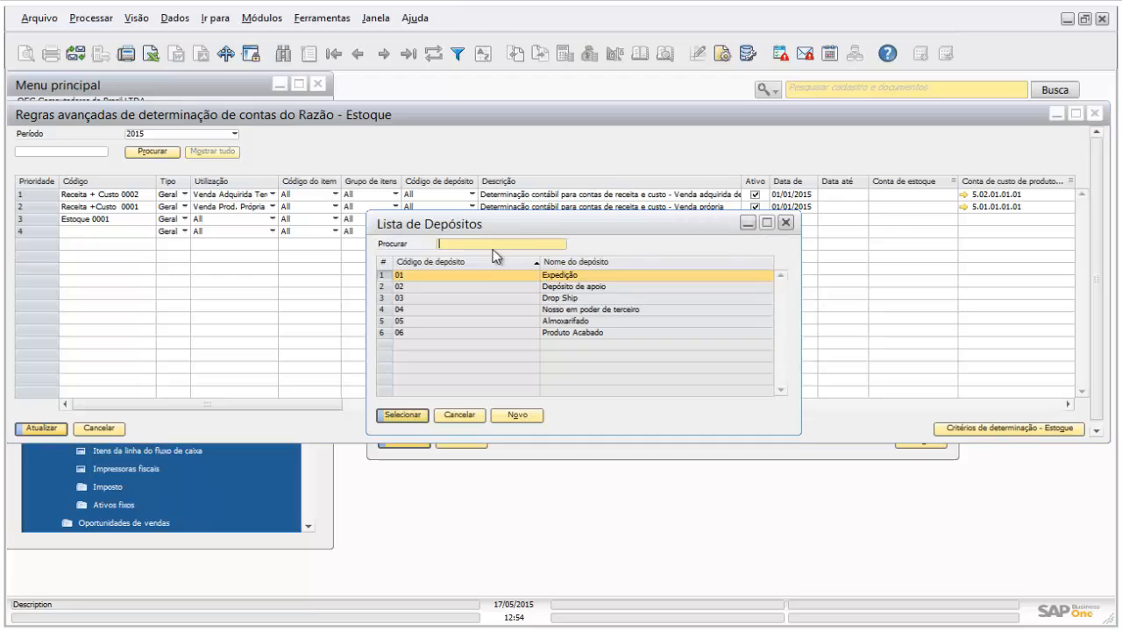
pyautogui.doubleClick(572, 327)
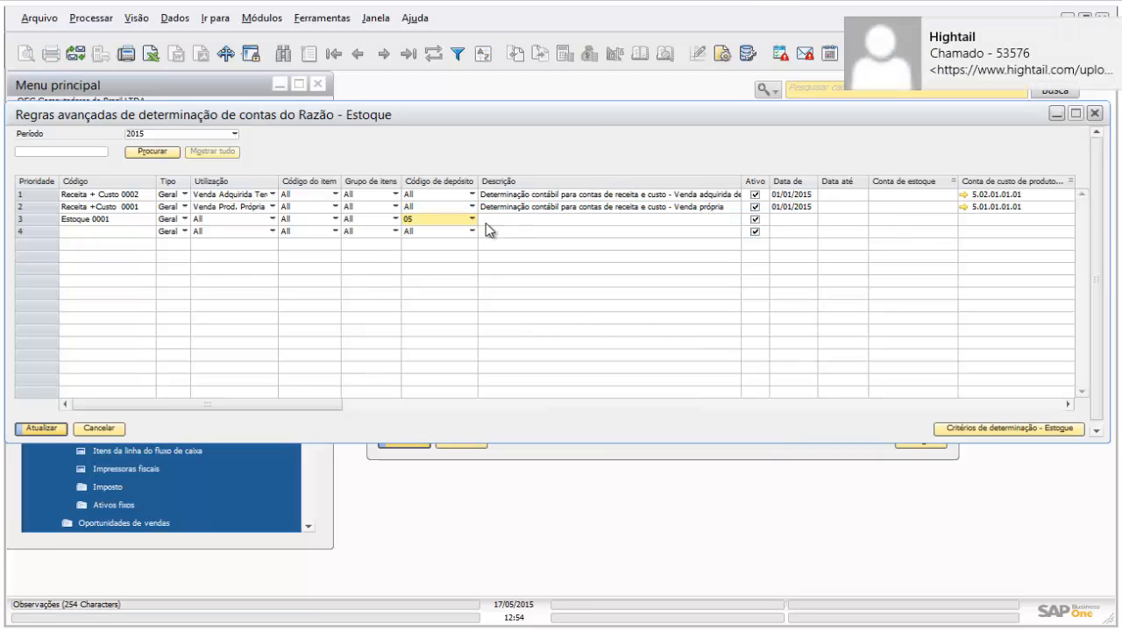
# Describe the "Estoque 0001" rule as "Determinação contábil para contas de receita e custo - Estoque matéria prima" and set its start date to 01/01/2015.
pyautogui.click(618, 220)
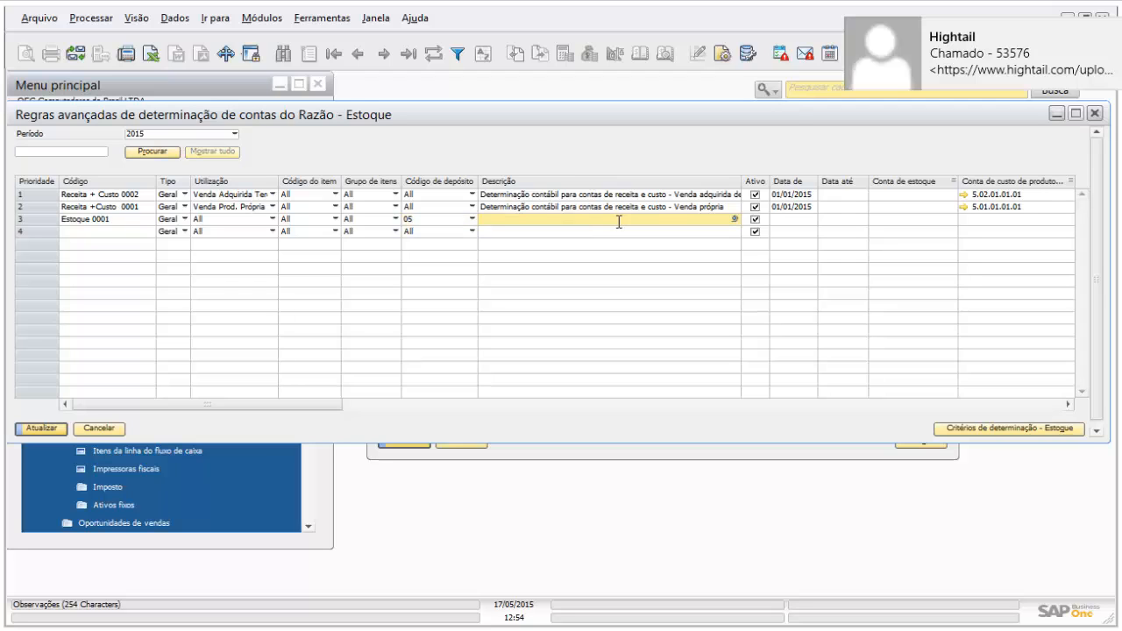
pyautogui.write('Determinação contábil para contas de receita e custo - Venda própria')
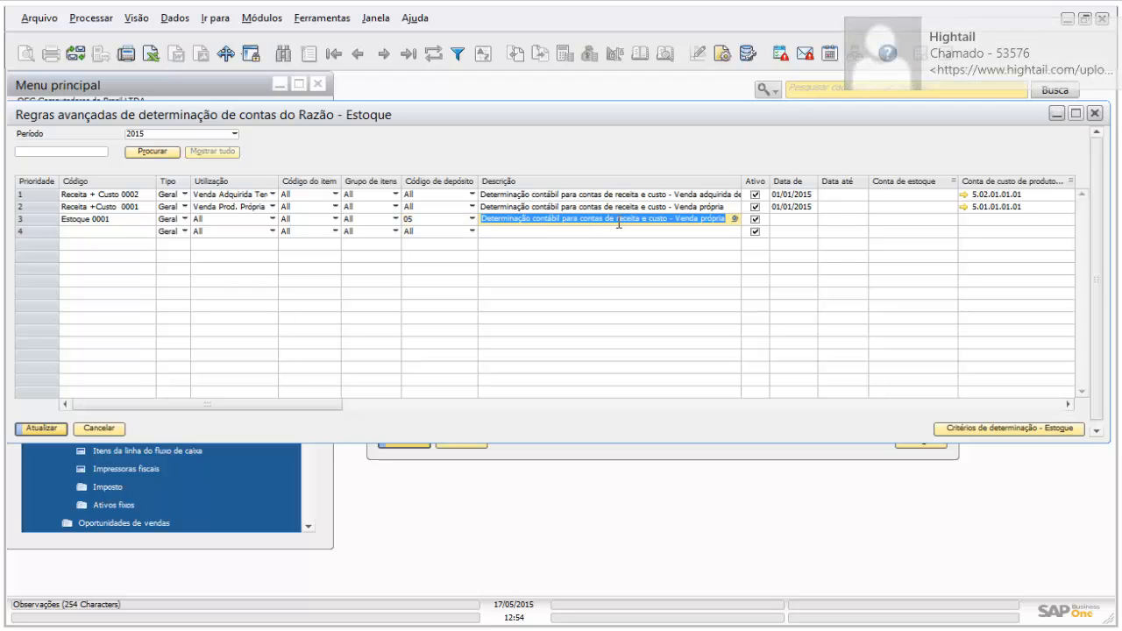
pyautogui.click(619, 220)
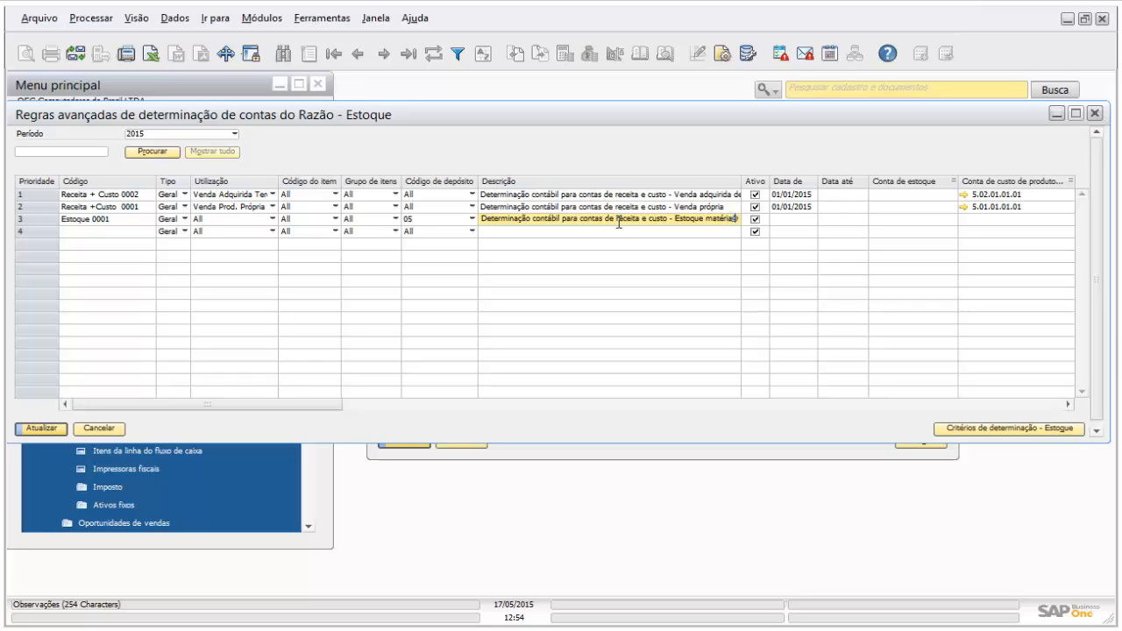
pyautogui.write('prima')
pyautogui.press('Tab')
pyautogui.press('Tab')
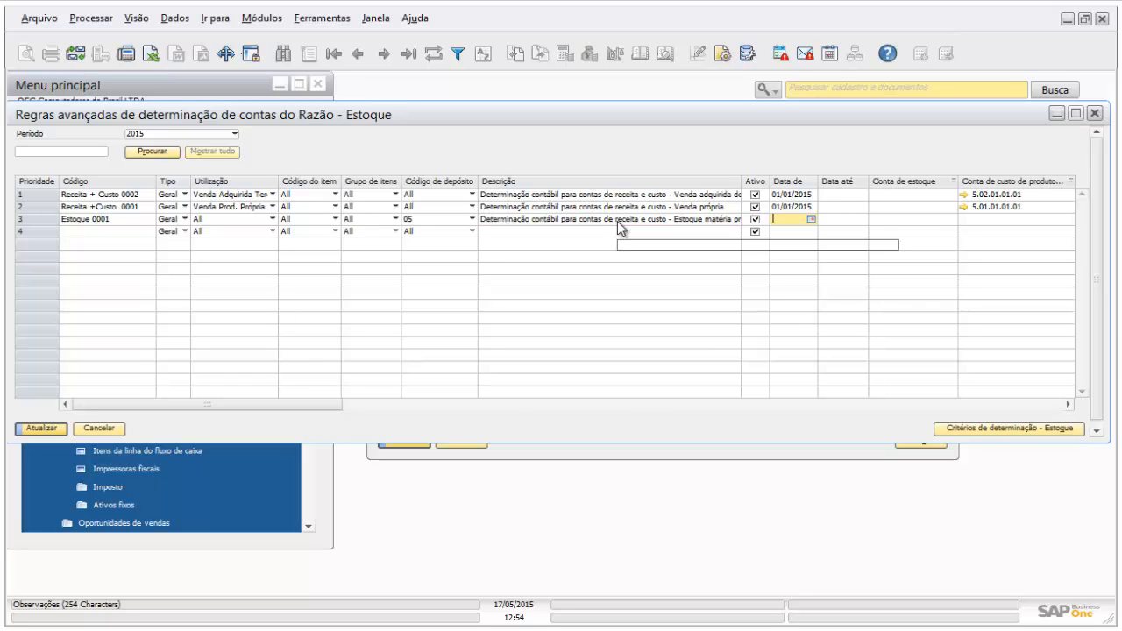
pyautogui.write('01/01/2015')
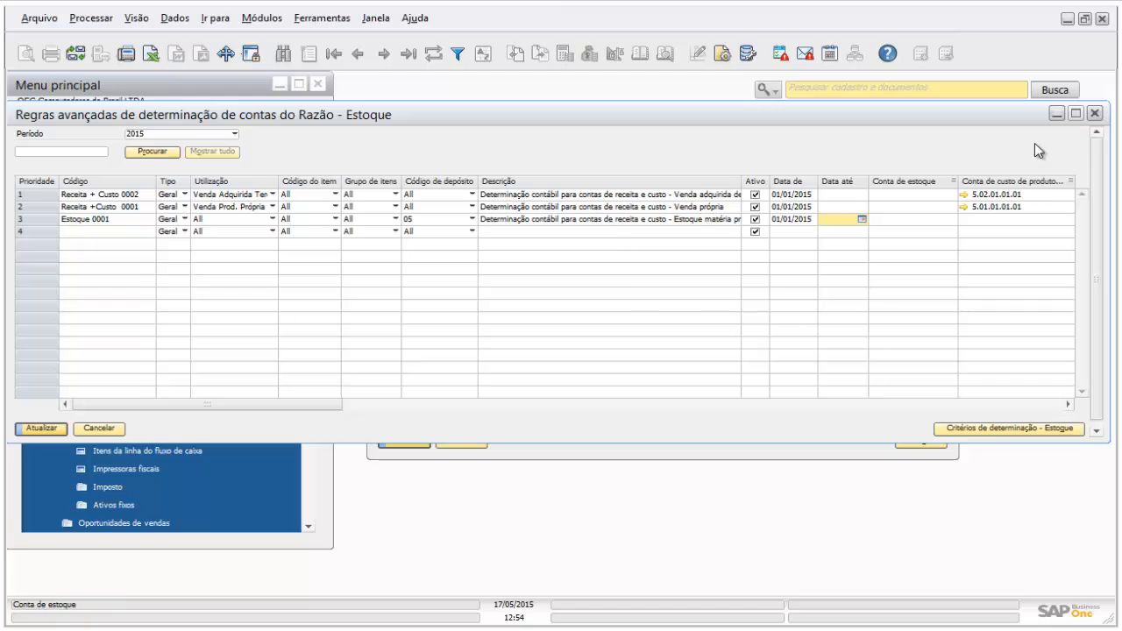
# Set the stock account of the "Estoque 0001" rule to 1.01.02.01.05, Matérias-Primas (Insumos), and save the rules.
pyautogui.click(925, 232)
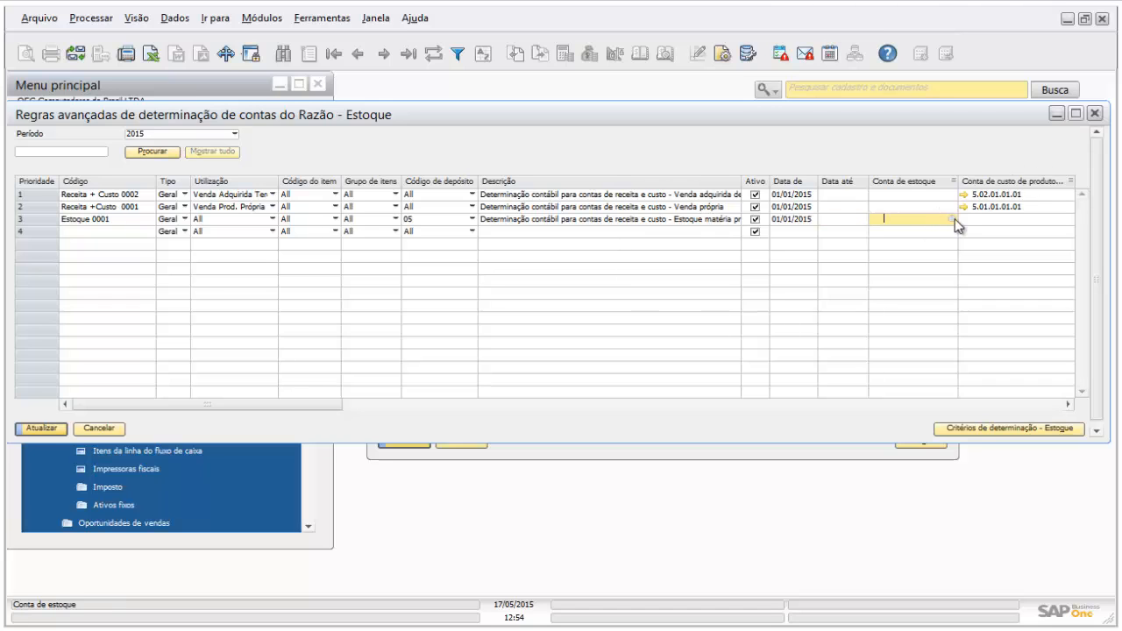
pyautogui.click(953, 219)
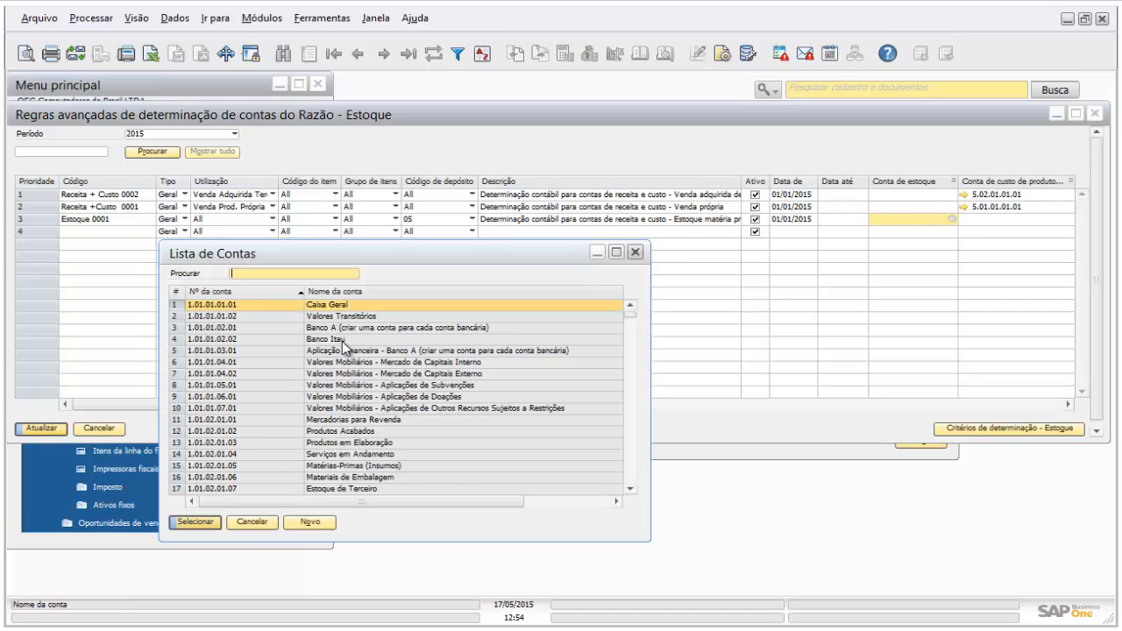
pyautogui.scroll(-2, 343, 342)
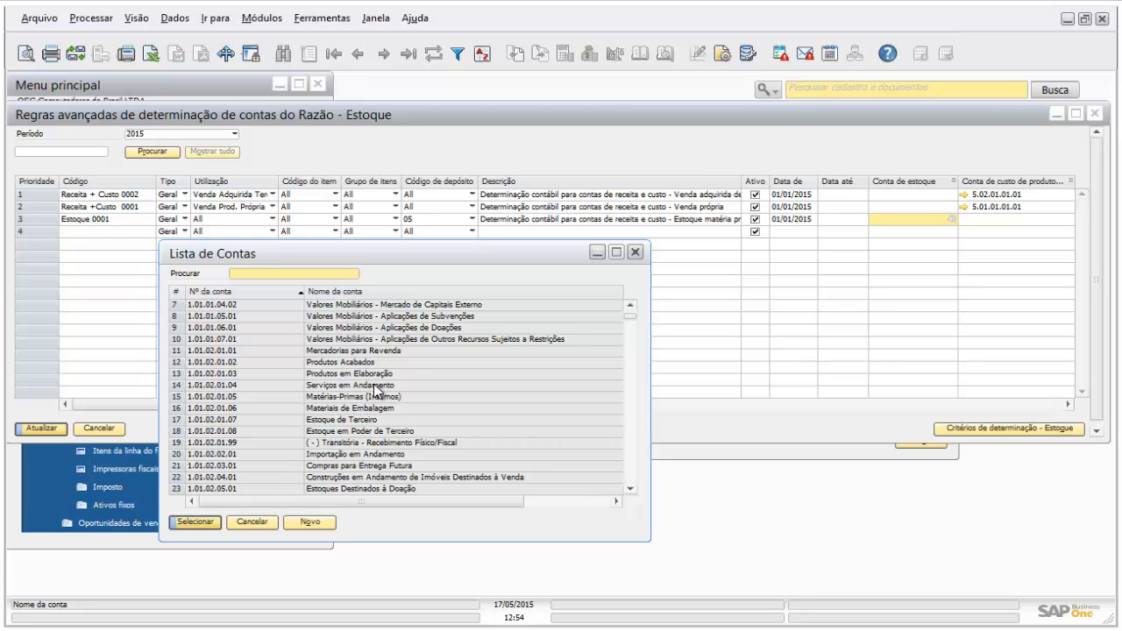
pyautogui.scroll(-1, 373, 377)
pyautogui.scroll(-11, 372, 377)
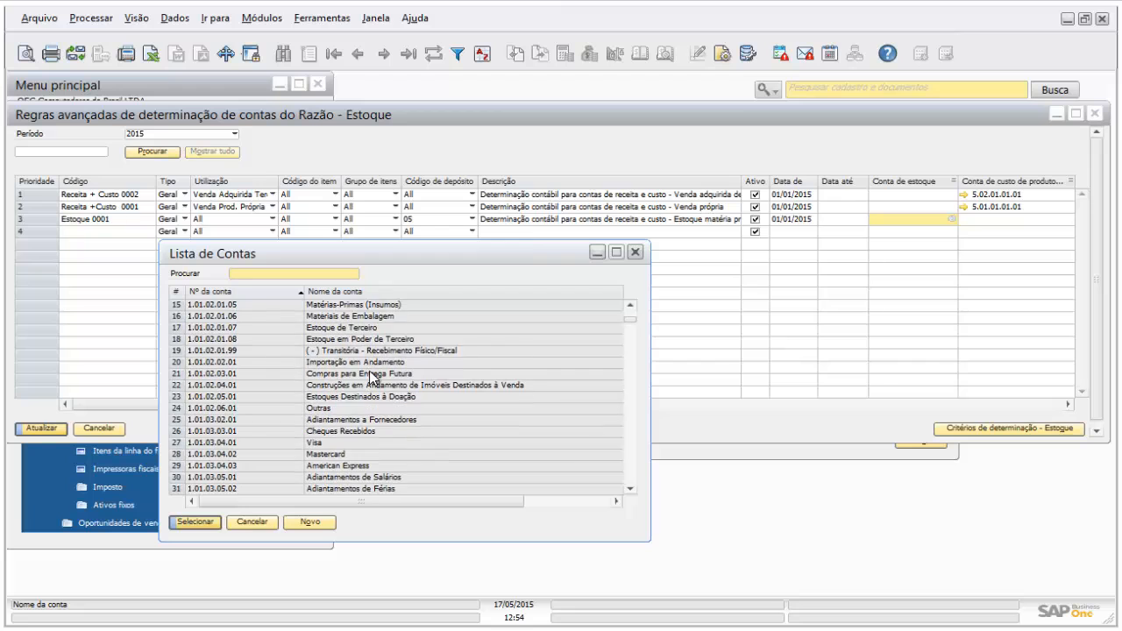
pyautogui.scroll(11, 370, 378)
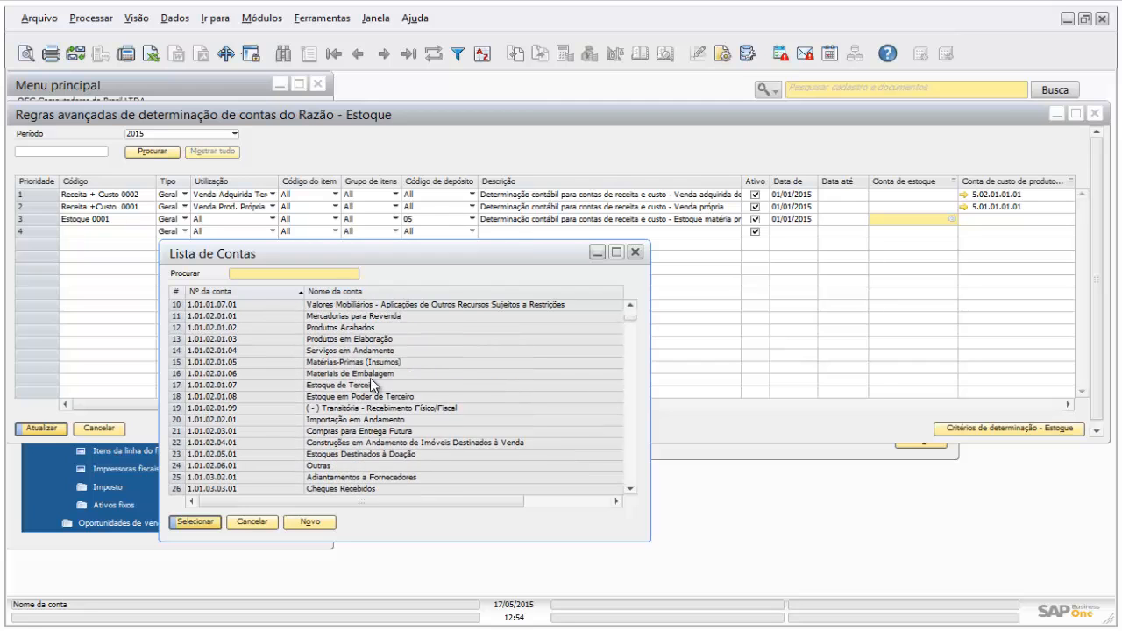
pyautogui.doubleClick(369, 385)
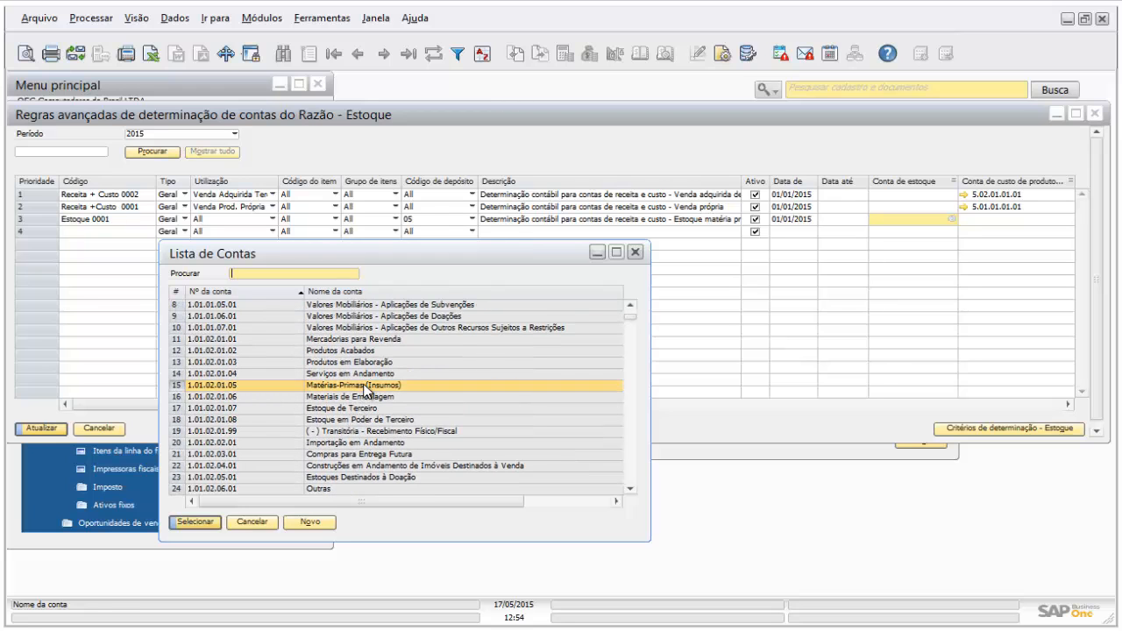
pyautogui.click(42, 429)
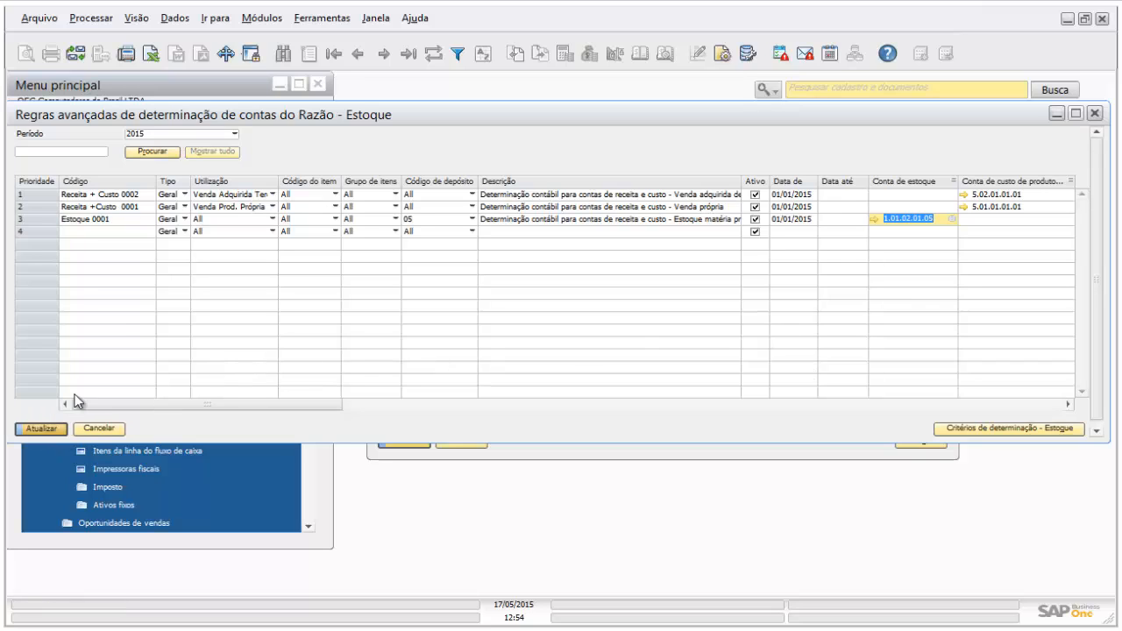
# Duplicate the "Estoque 0001" rule and give the copy the code "Estoque 0002".
pyautogui.click(84, 229)
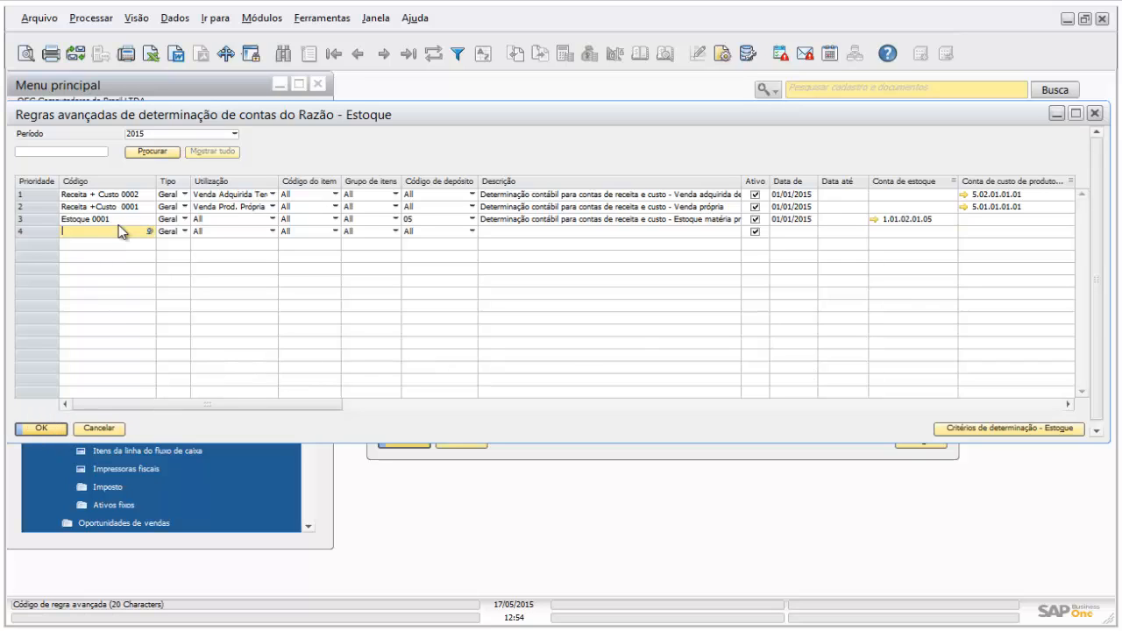
pyautogui.rightClick(50, 215)
pyautogui.click(117, 319)
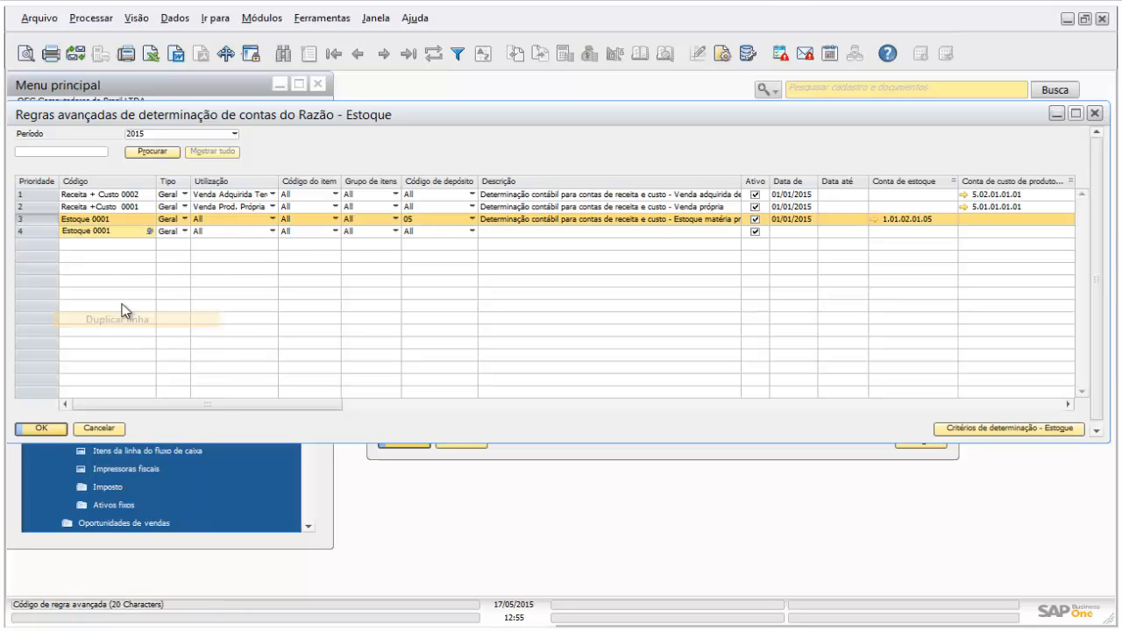
pyautogui.click(118, 229)
pyautogui.press('BackSpace')
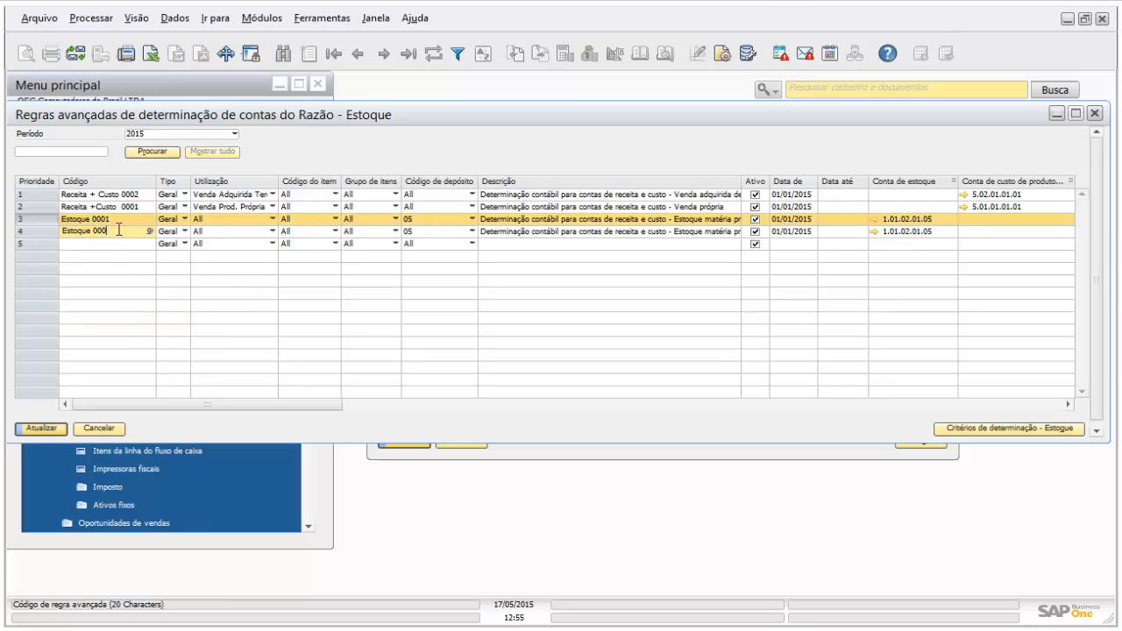
pyautogui.write('2')
pyautogui.press('Tab')
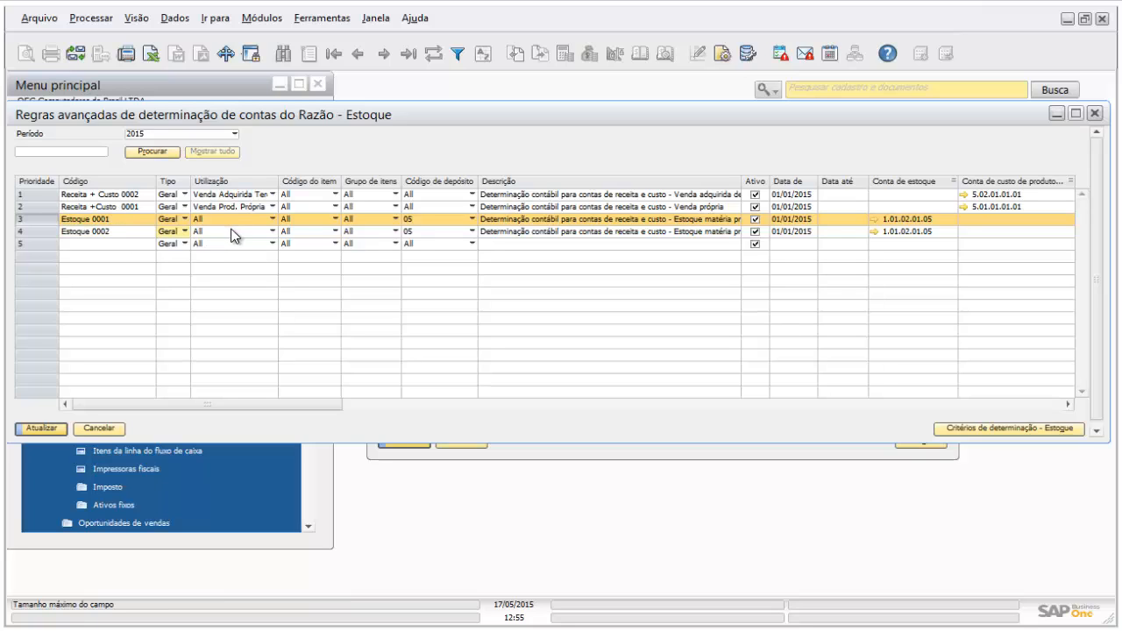
# Restrict the "Estoque 0002" rule to warehouse 06, Produto Acabado.
pyautogui.click(472, 229)
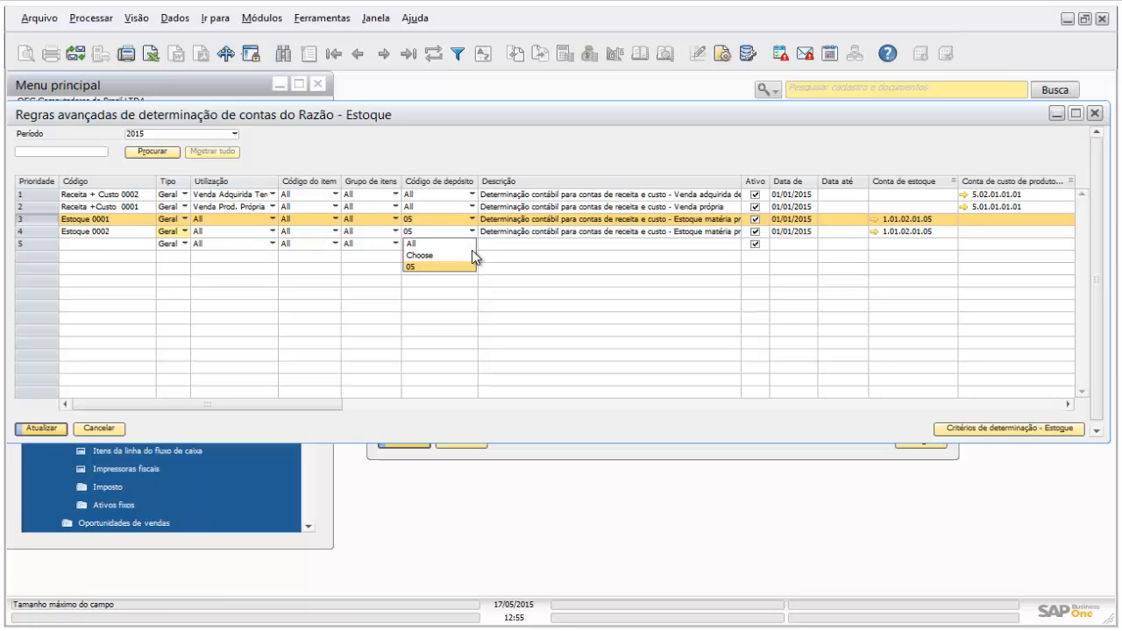
pyautogui.click(428, 263)
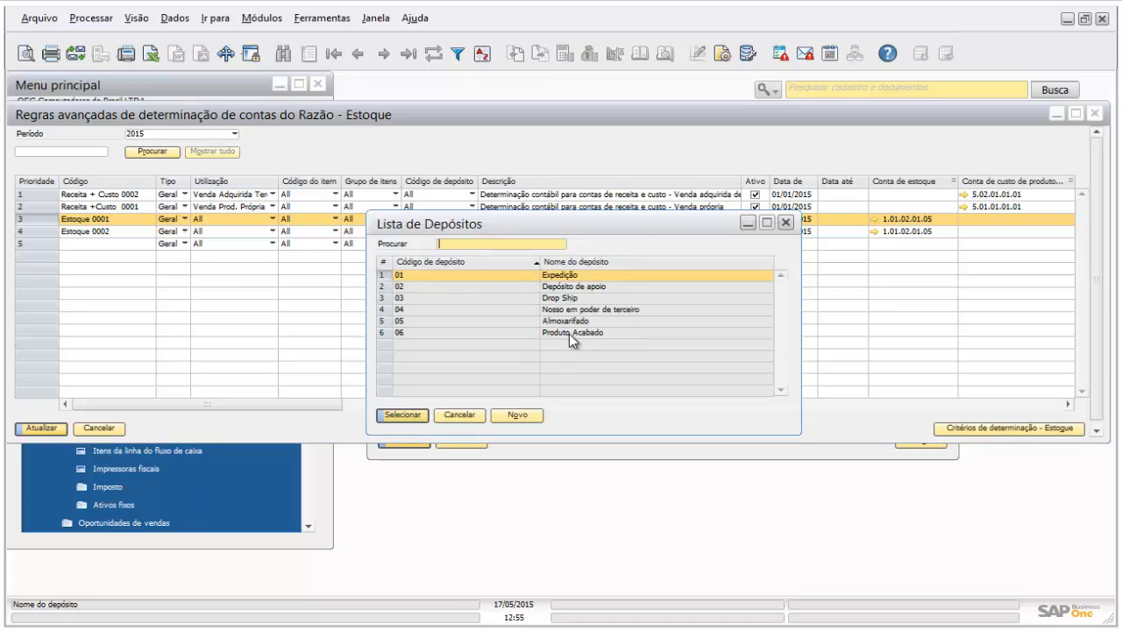
pyautogui.click(574, 333)
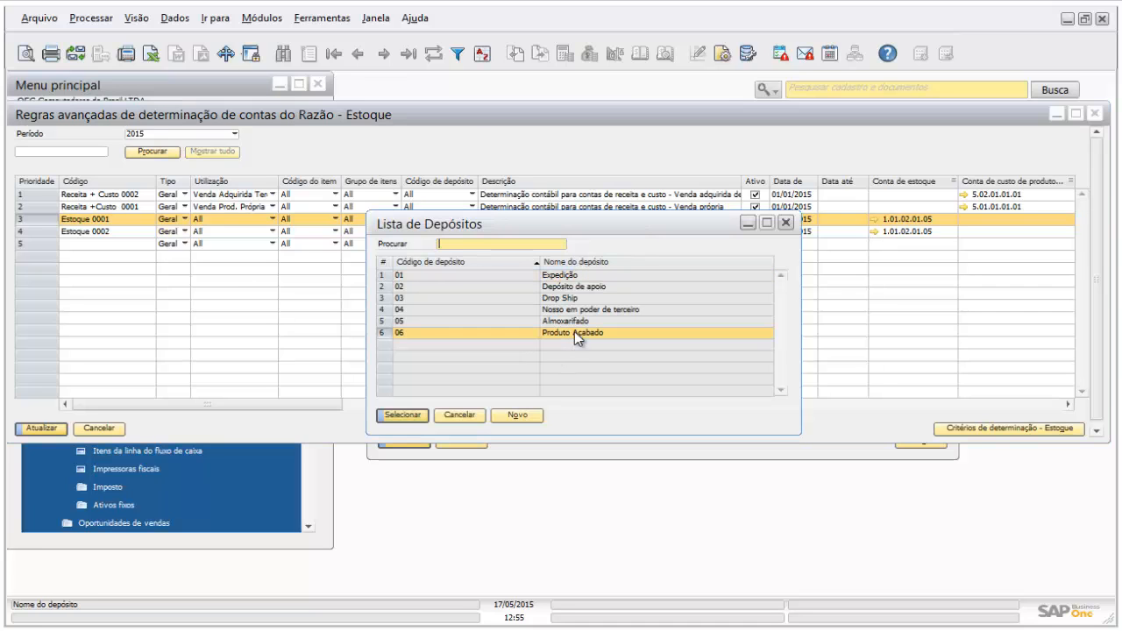
pyautogui.click(418, 408)
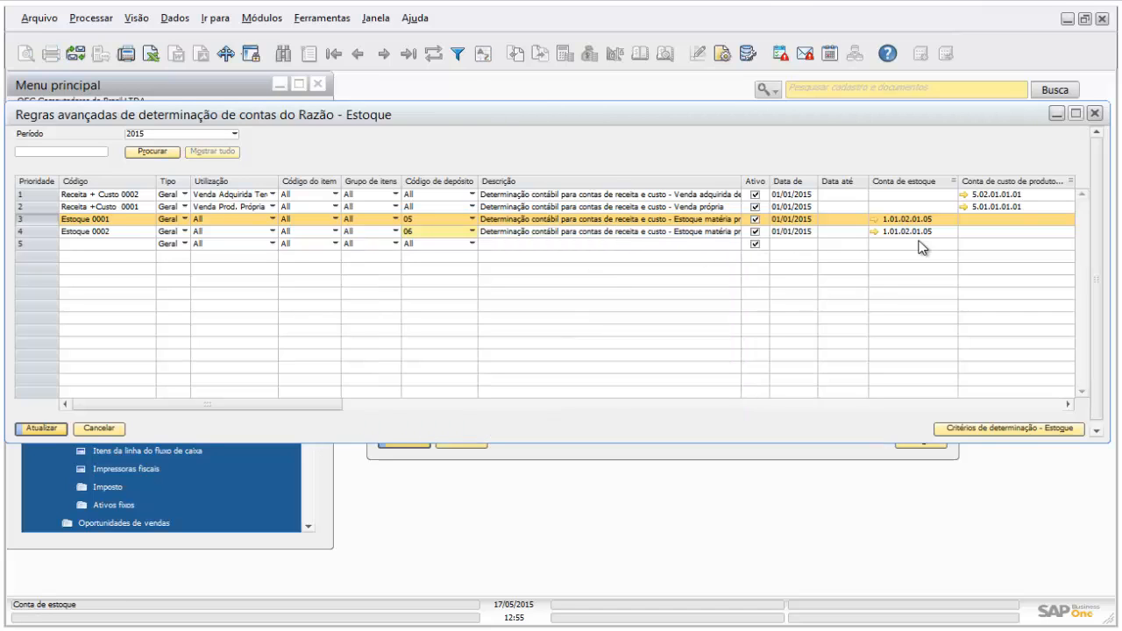
# Set the stock account of the "Estoque 0002" rule to 1.01.02.01.02, Produtos Acabados, and save the rules.
pyautogui.click(928, 233)
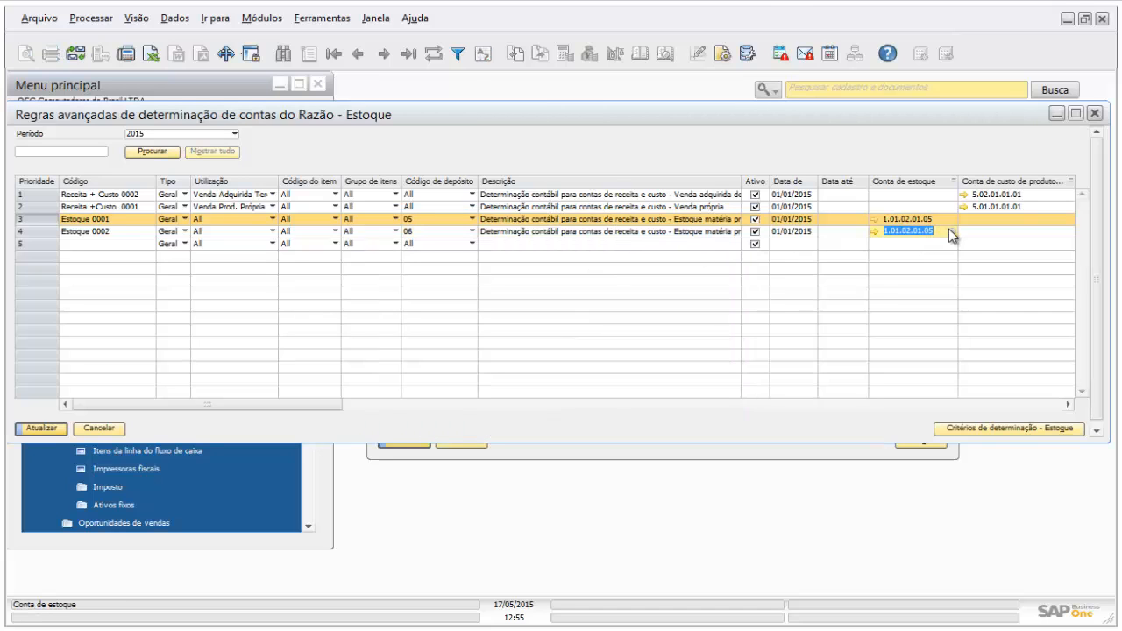
pyautogui.press('BackSpace')
pyautogui.click(951, 231)
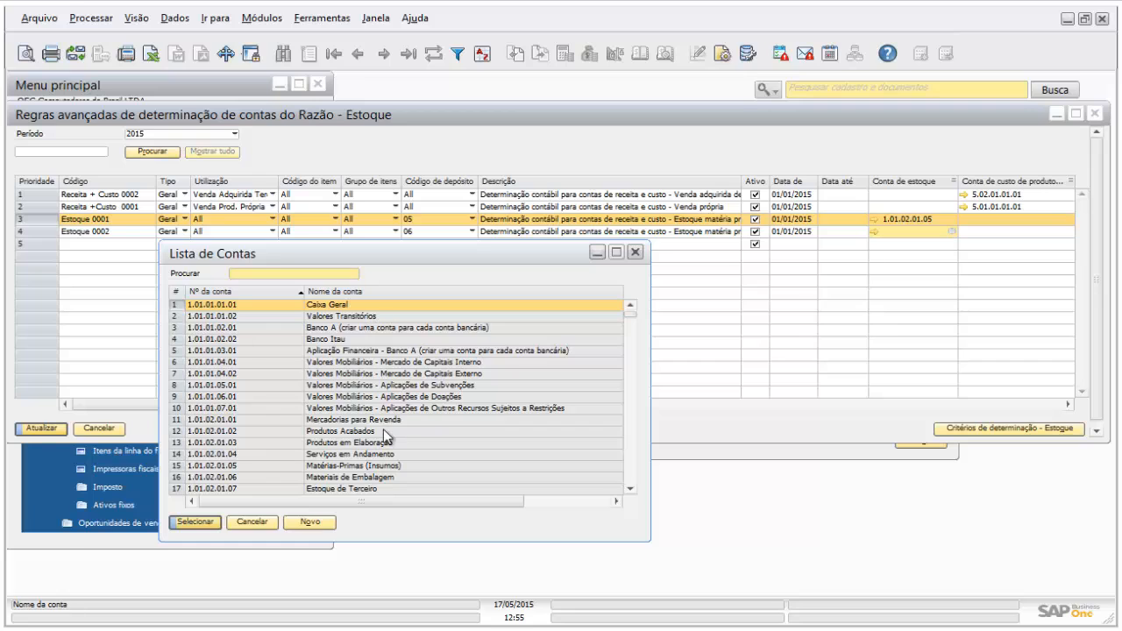
pyautogui.doubleClick(384, 430)
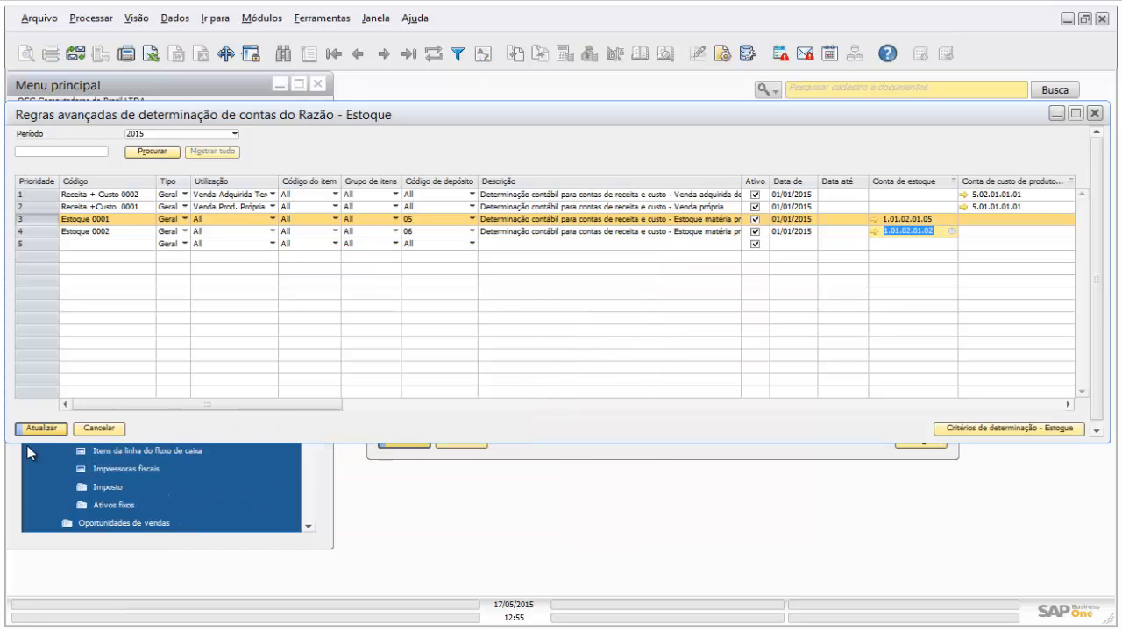
pyautogui.click(51, 429)
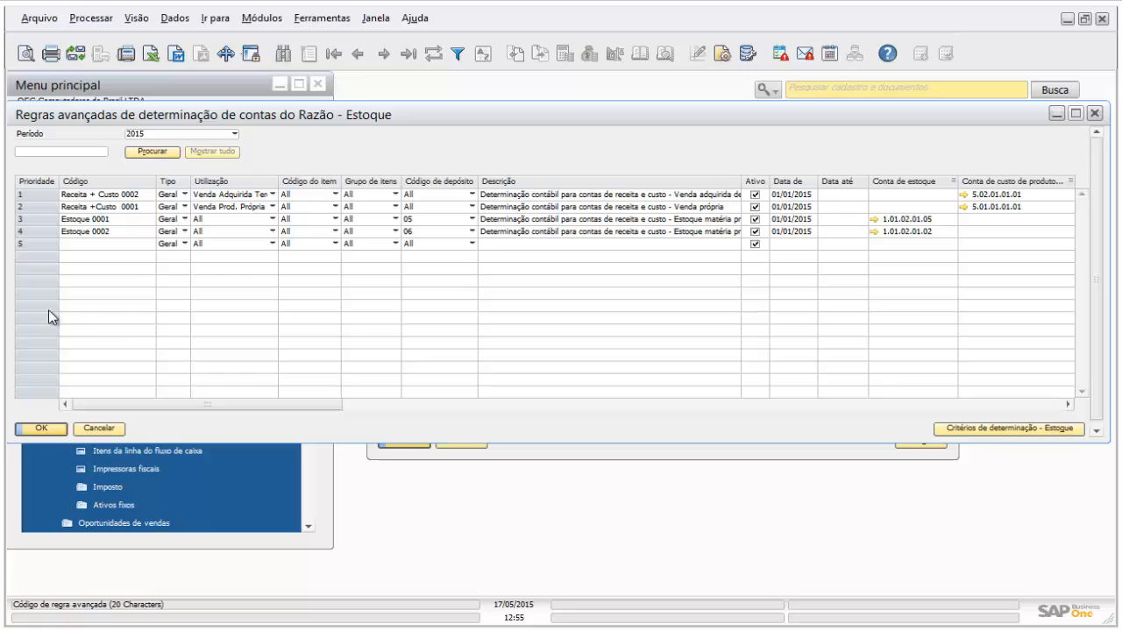
# Correct the code of the own-product sales rule to "Receita + Custo 0001" and save the rules.
pyautogui.click(100, 208)
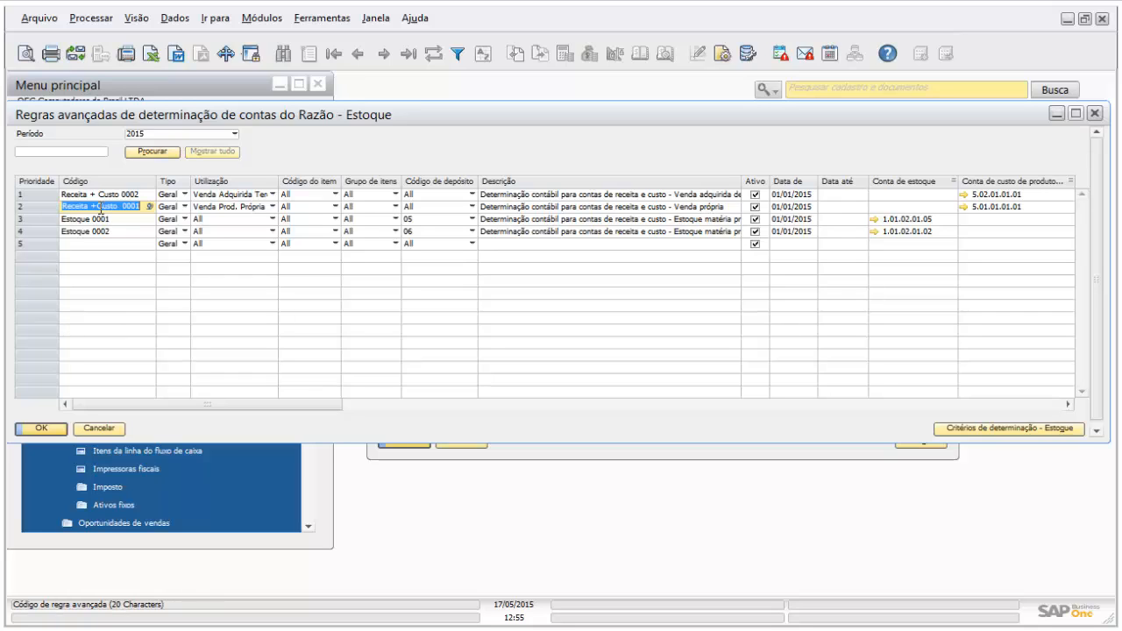
pyautogui.click(100, 209)
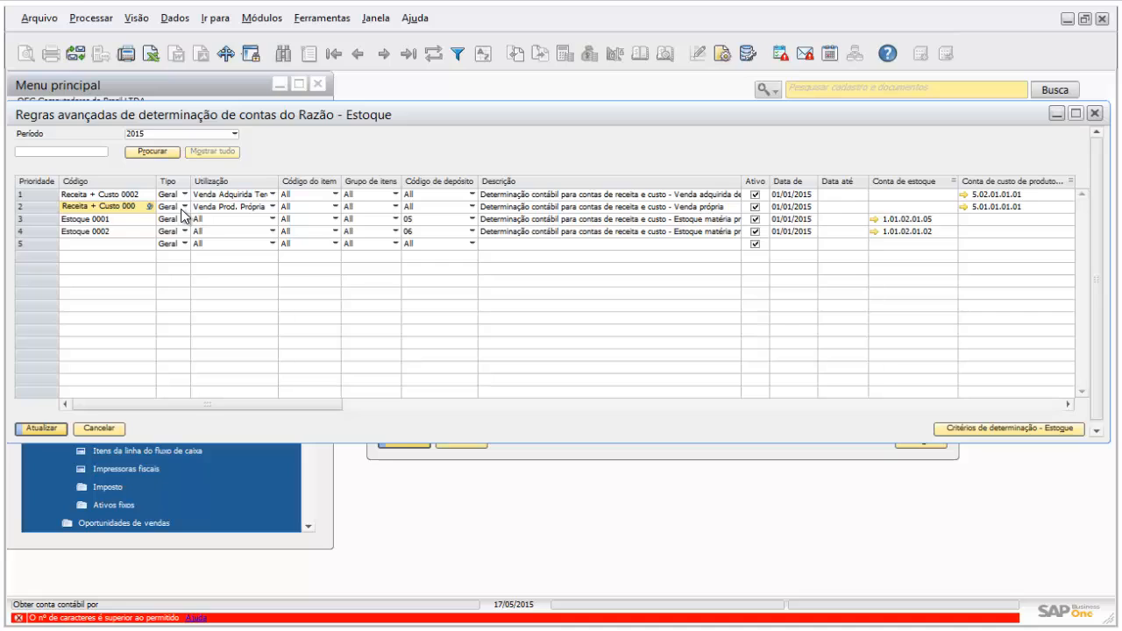
pyautogui.write('1')
pyautogui.click(58, 427)
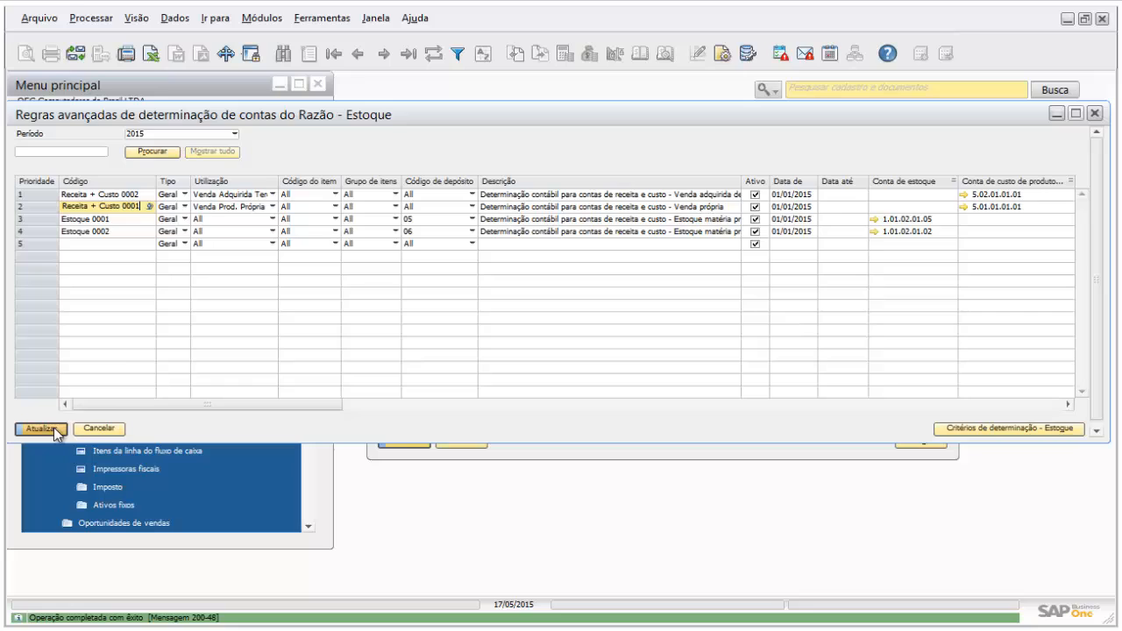
# Add a new rule with the code "Despesas 0001".
pyautogui.click(123, 244)
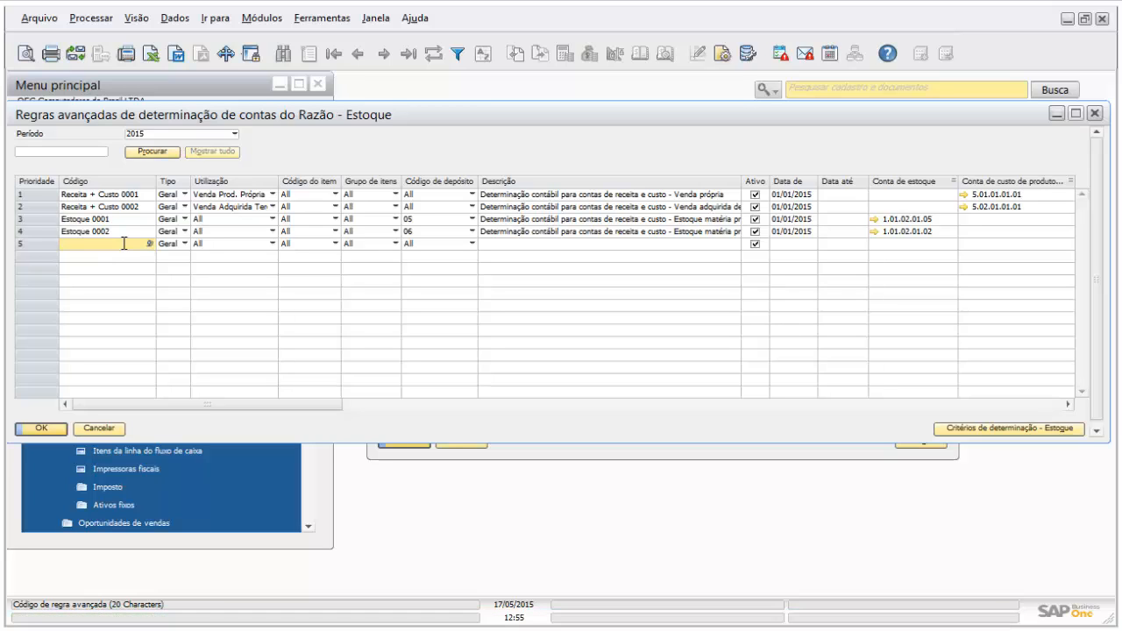
pyautogui.write('Despesa')
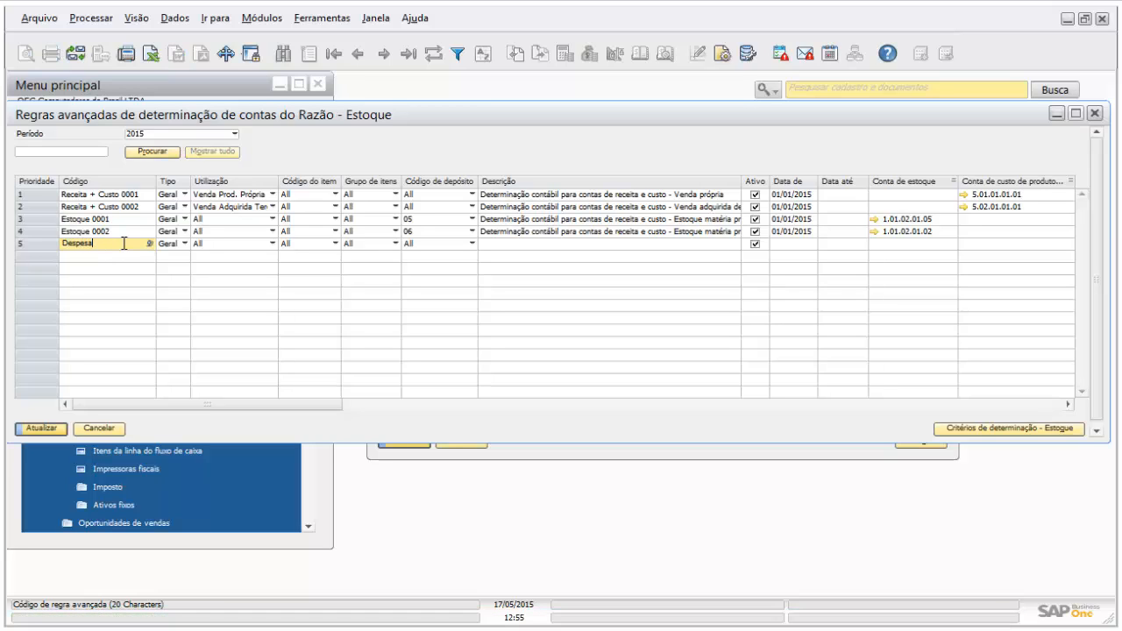
pyautogui.write('s 0001')
pyautogui.press('Tab')
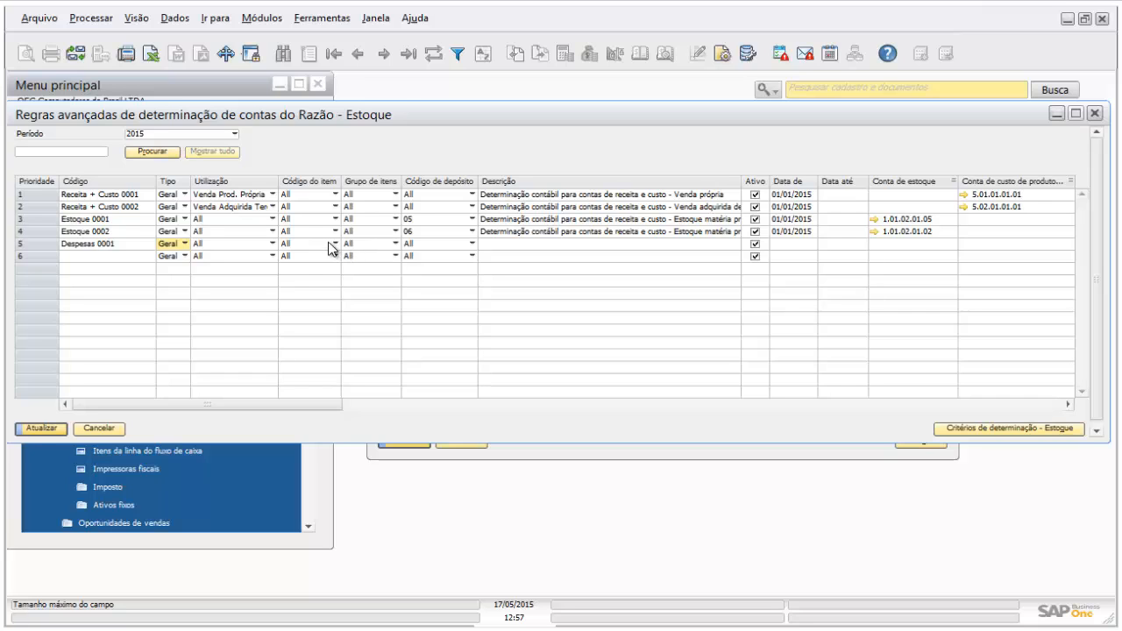
# Restrict the "Despesas 0001" rule to item LM4029MC and describe it as "Determinação contábil para contas de receita e custo - Estoque matéria prima".
pyautogui.click(333, 254)
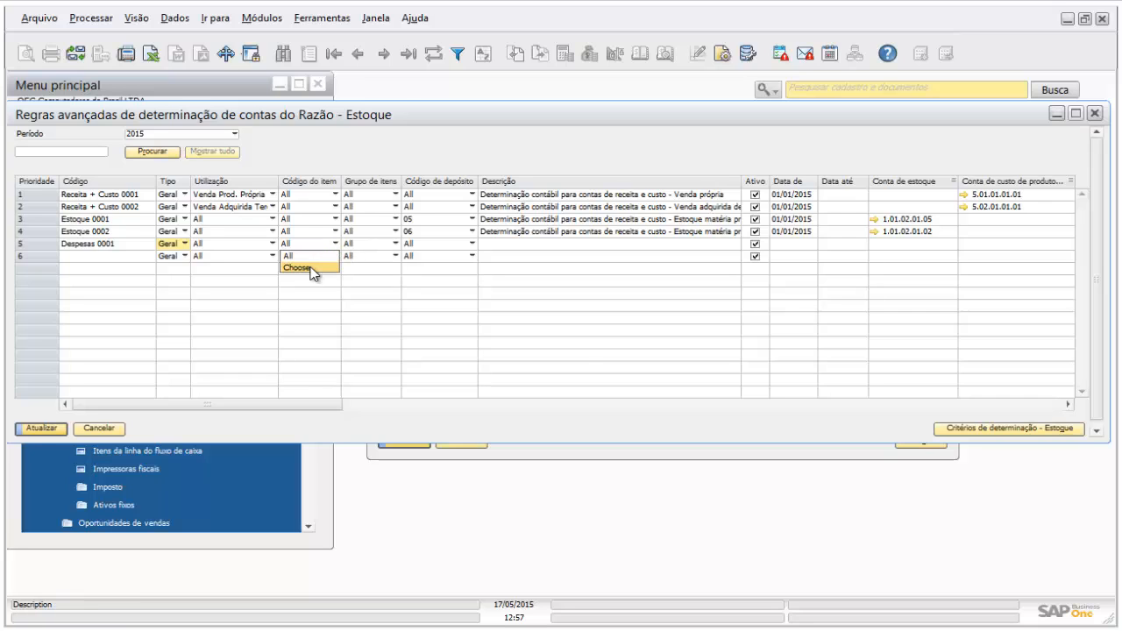
pyautogui.click(298, 267)
pyautogui.scroll(-4, 375, 395)
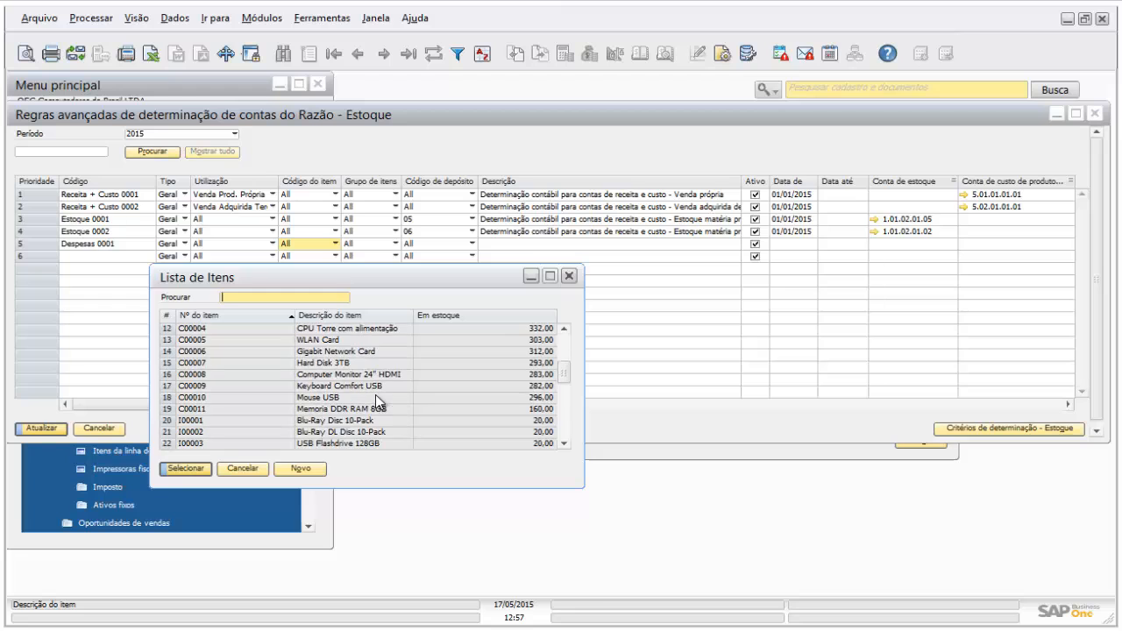
pyautogui.scroll(-8, 375, 395)
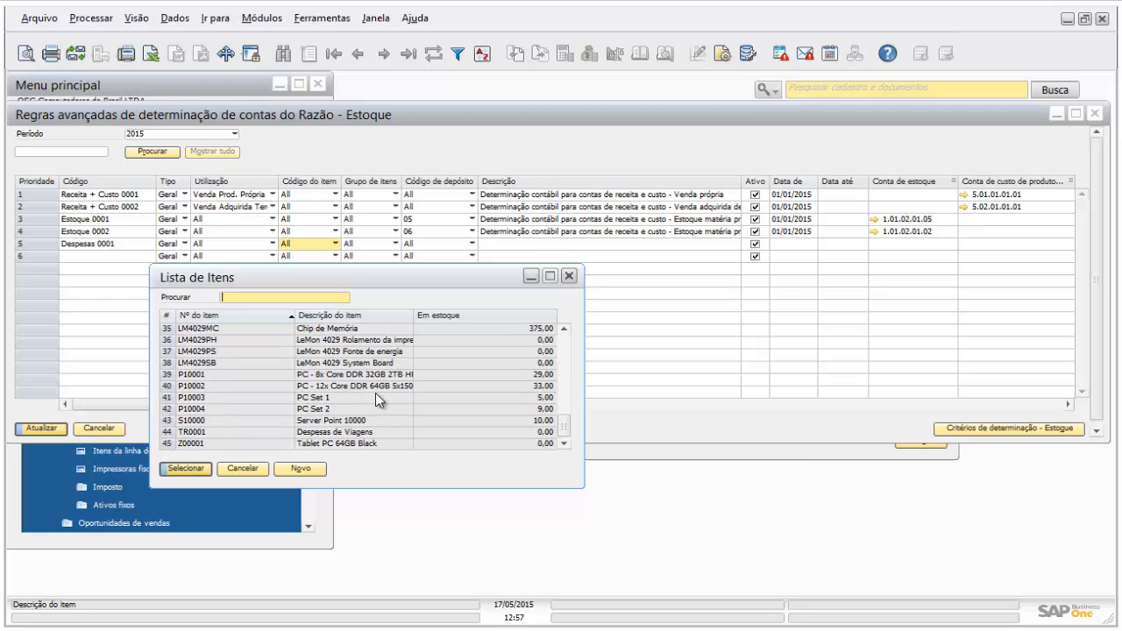
pyautogui.scroll(2, 375, 393)
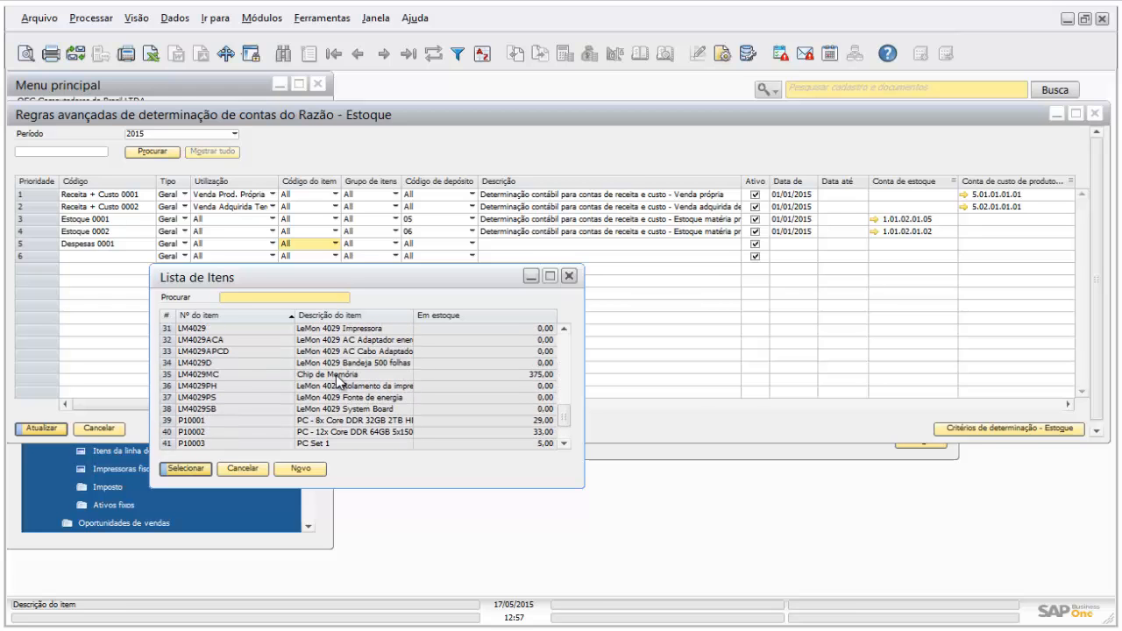
pyautogui.doubleClick(338, 375)
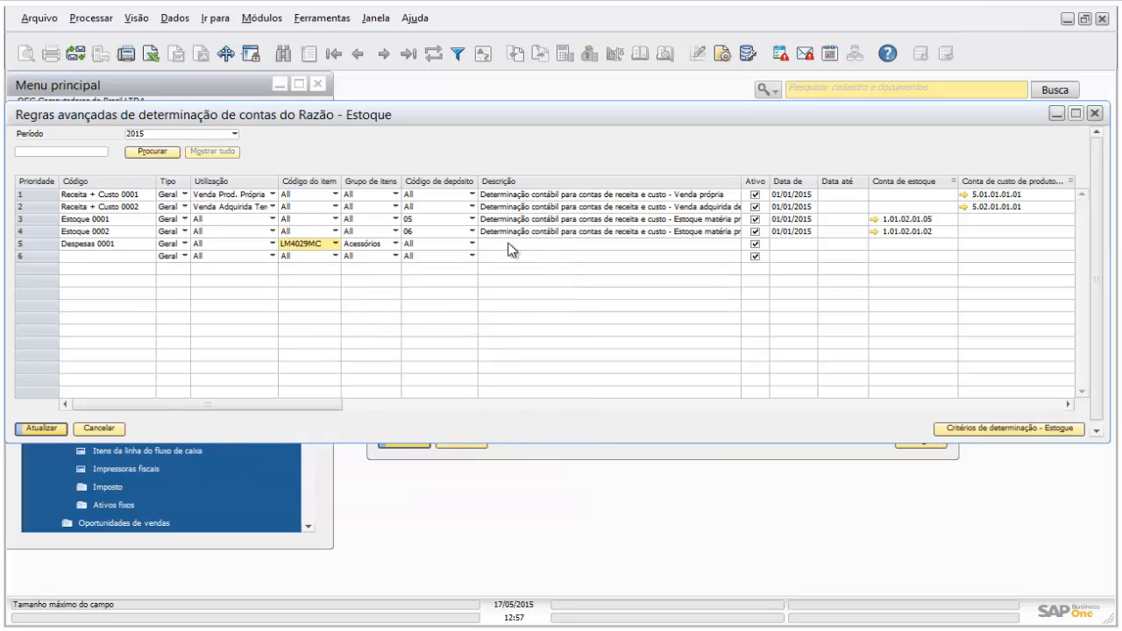
pyautogui.click(517, 244)
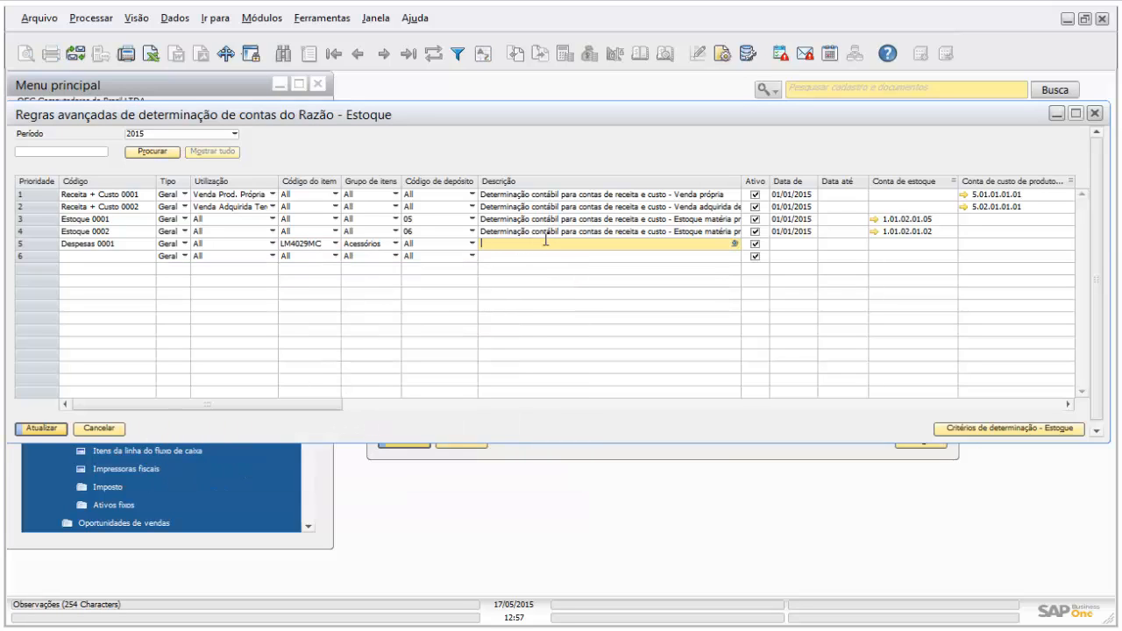
pyautogui.write('Determinação contábil para contas de receita e custo - Estoque matéria prima')
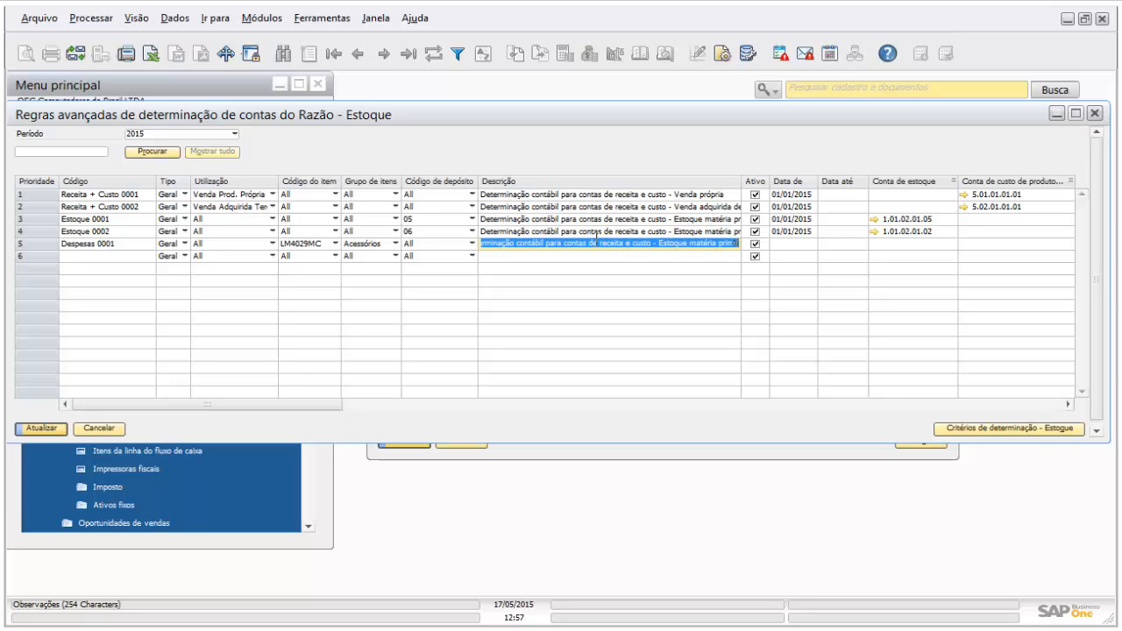
# Replace "de receita e custo" with "estoque" in the description of the "Estoque 0001" rule.
pyautogui.click(671, 220)
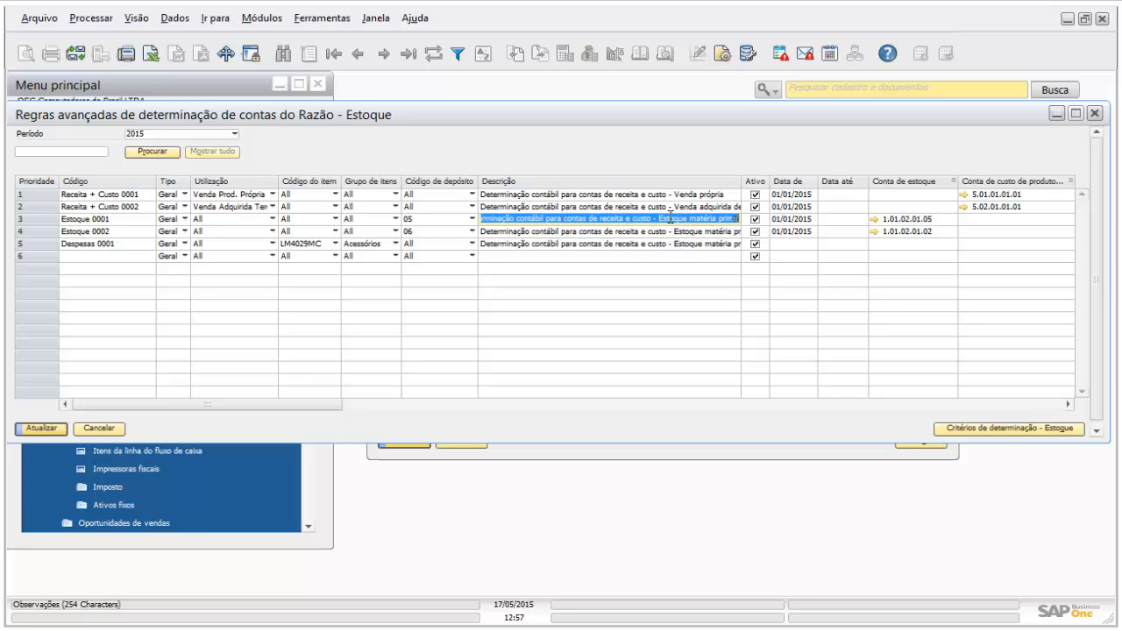
pyautogui.moveTo(651, 224); pyautogui.dragTo(589, 230)
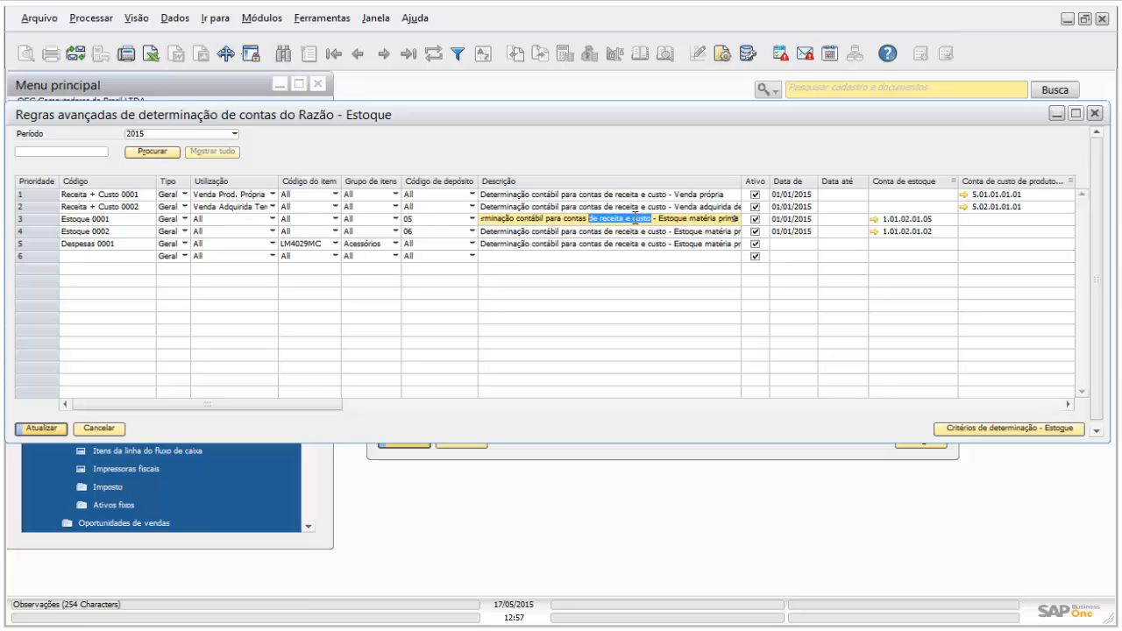
pyautogui.write('estoque')
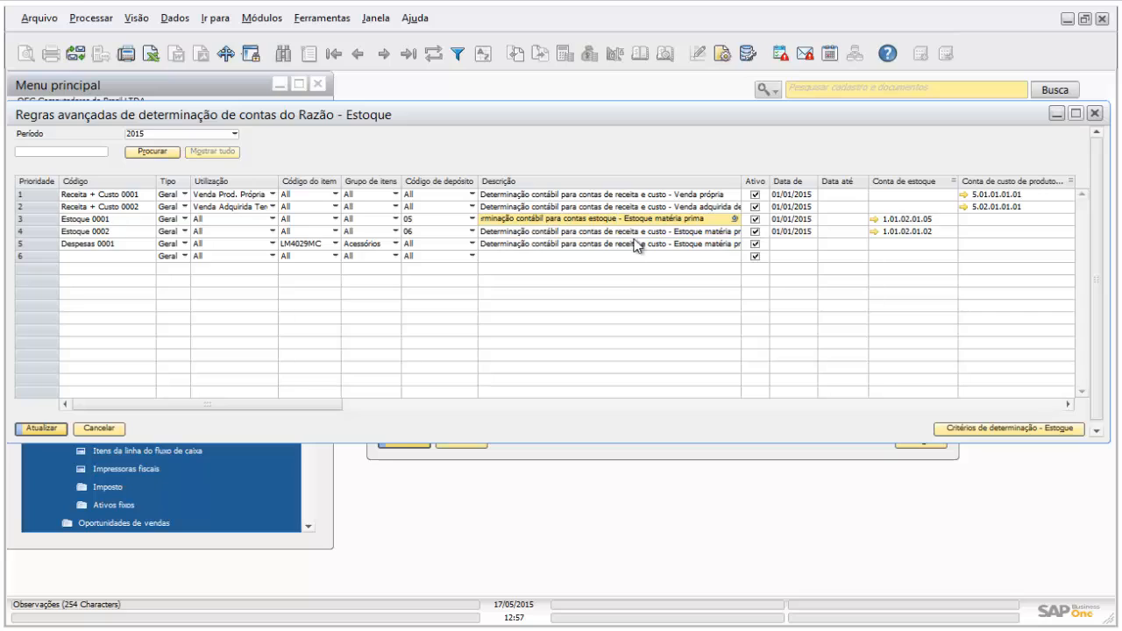
# Replace "contas de receita e custo" with "contas de estoque" in the description of the "Estoque 0002" rule.
pyautogui.click(636, 233)
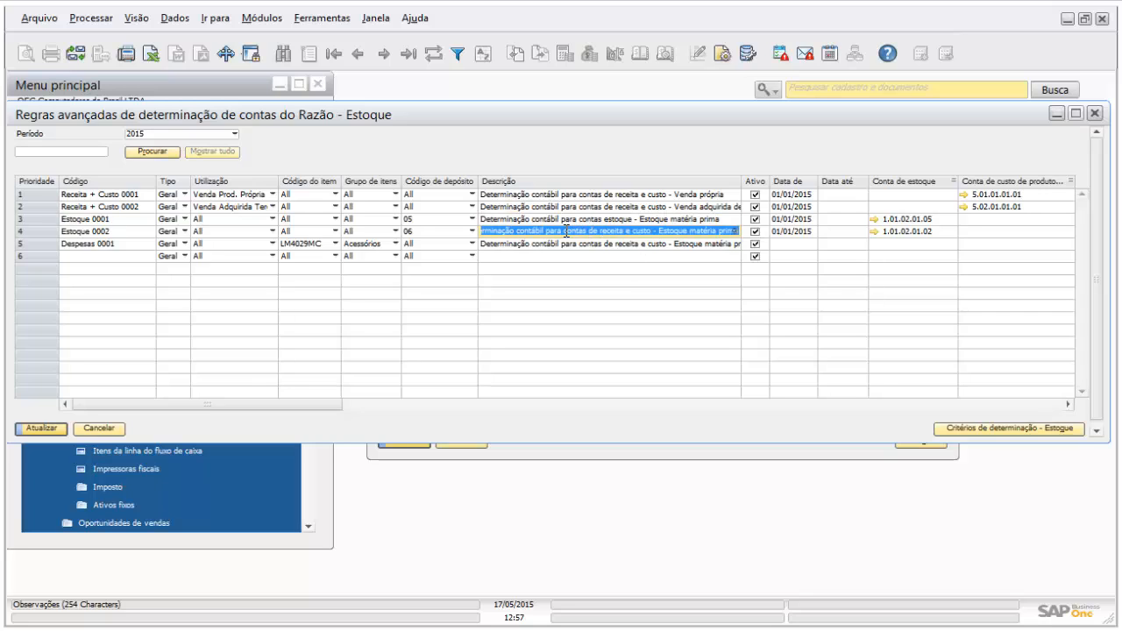
pyautogui.click(578, 234)
pyautogui.moveTo(579, 234); pyautogui.dragTo(657, 232)
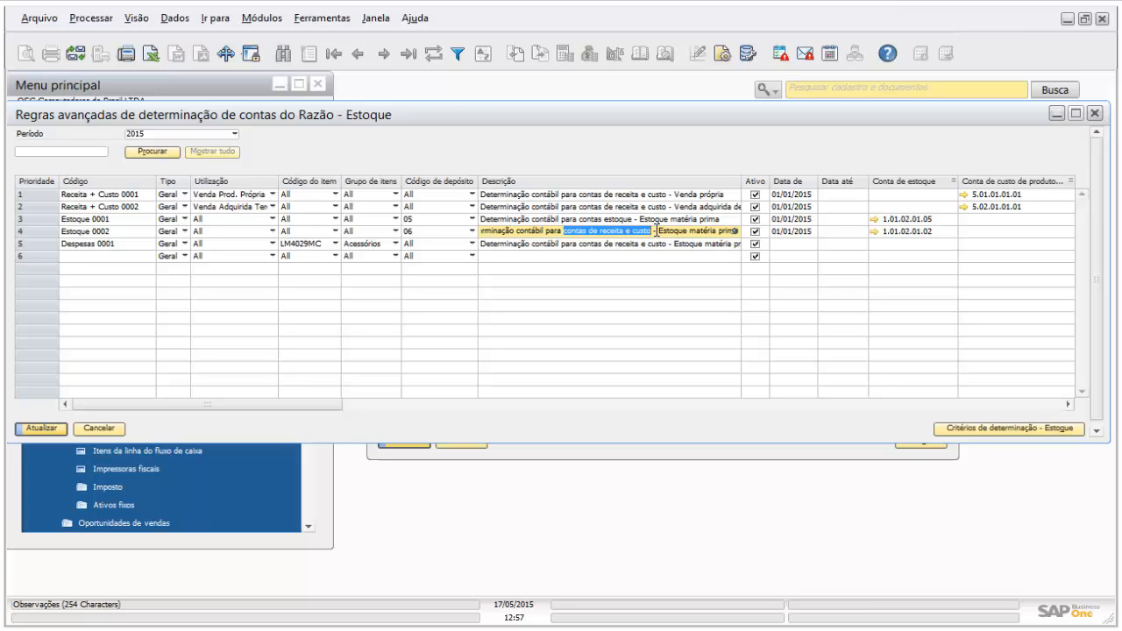
pyautogui.write('contas de')
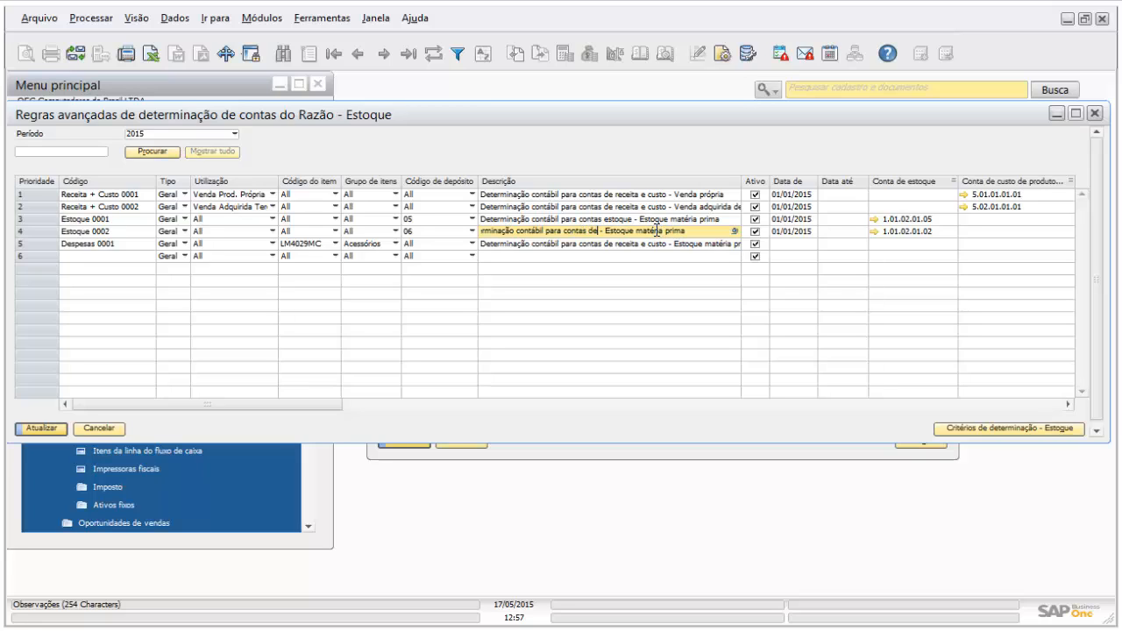
pyautogui.write(' estoque')
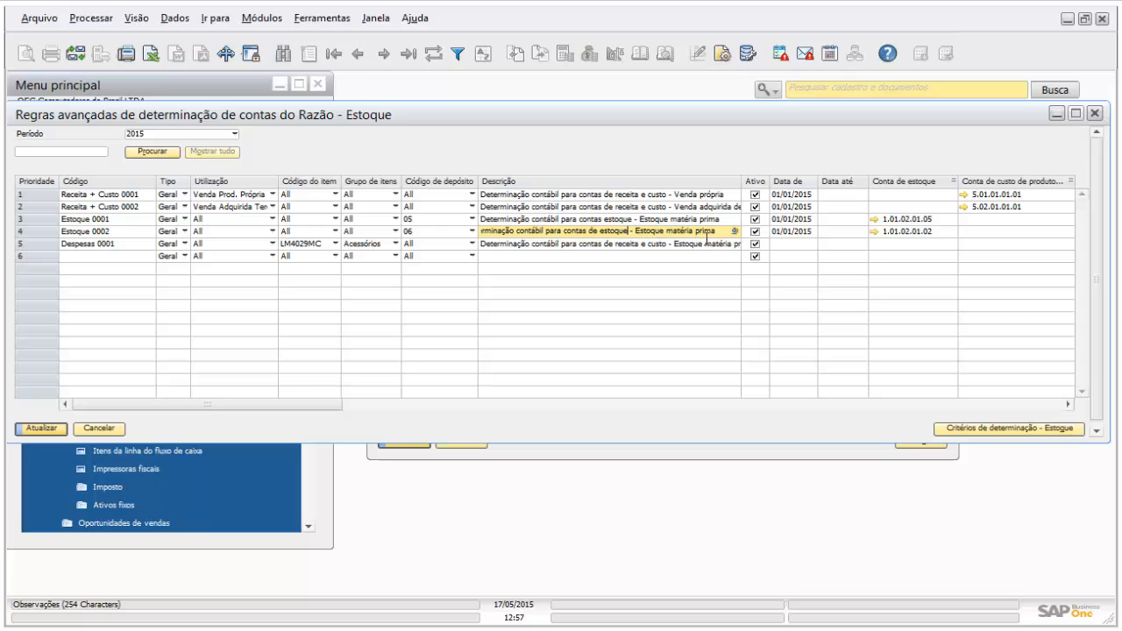
pyautogui.press('Up')
pyautogui.press('Down')
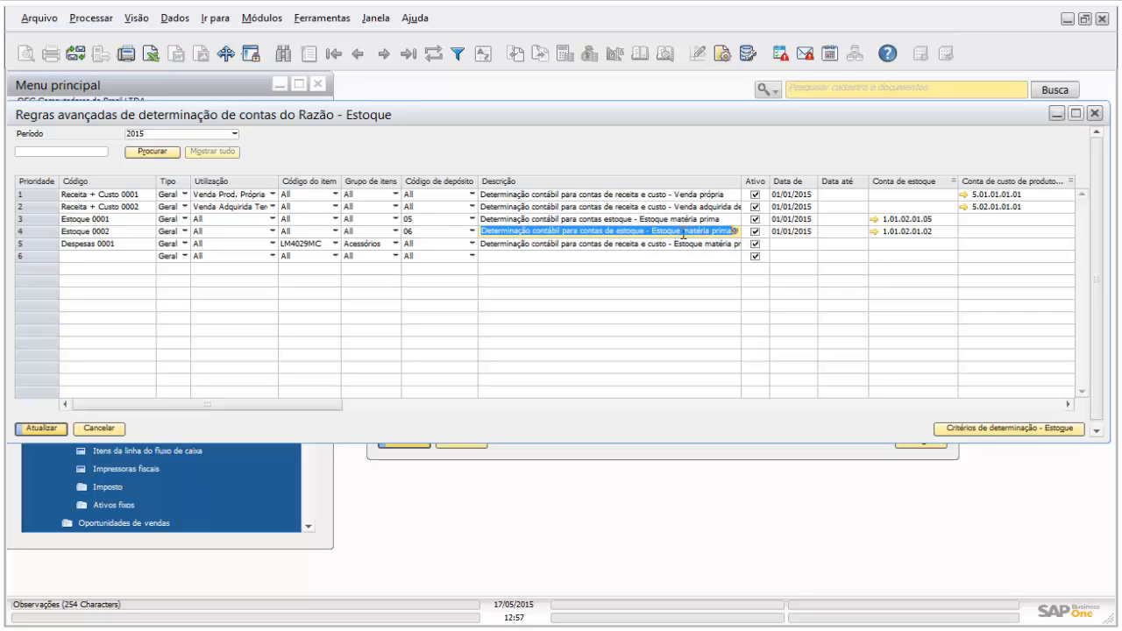
# Replace "matéria prima" with "produto acabado" at the end of the "Estoque 0002" description.
pyautogui.click(682, 231)
pyautogui.moveTo(682, 232); pyautogui.dragTo(803, 237)
pyautogui.write('p')
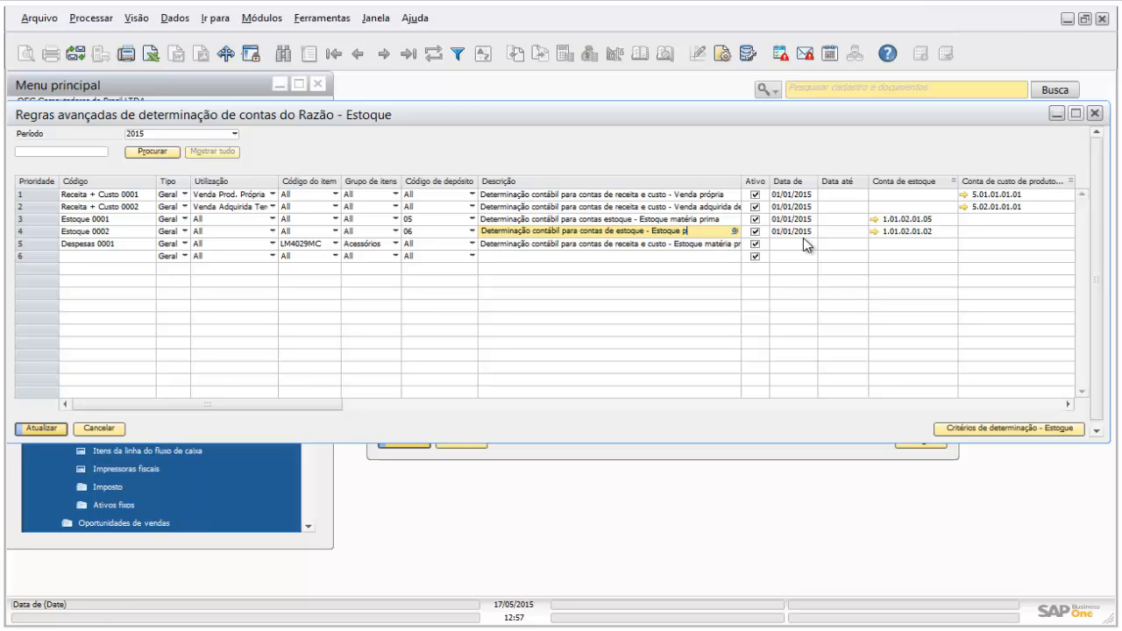
pyautogui.write('roduto acabado')
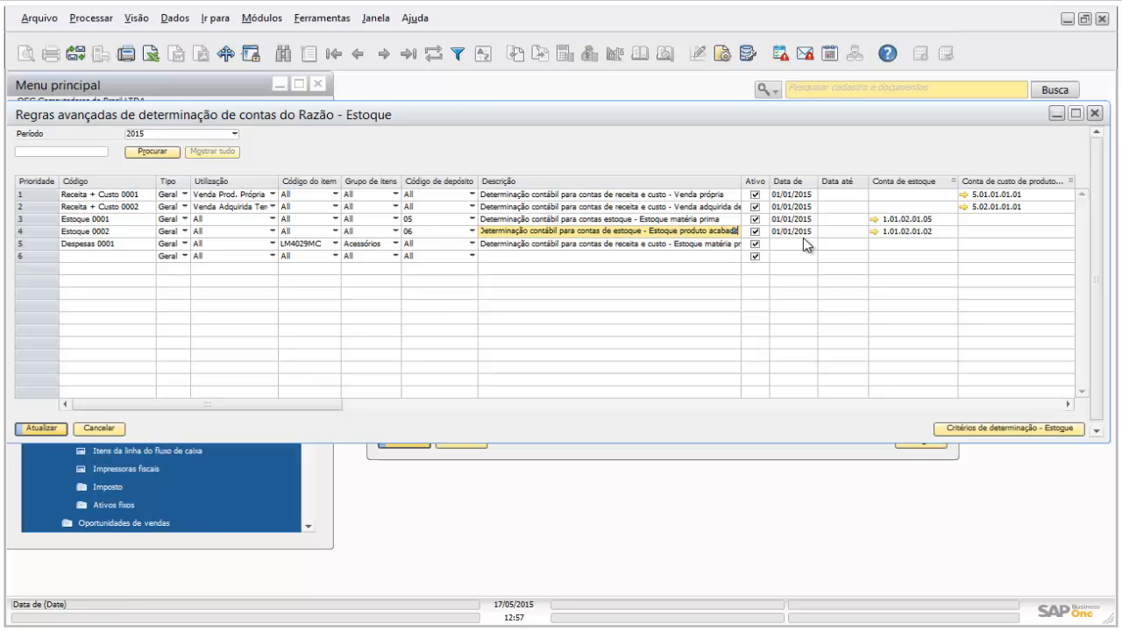
pyautogui.click(661, 251)
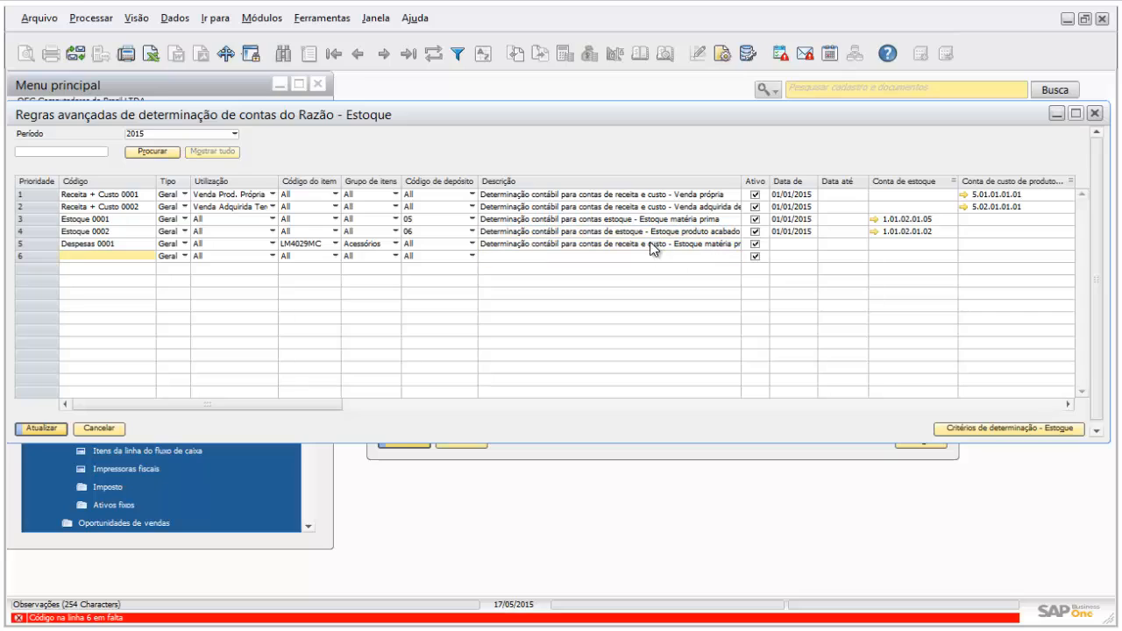
# Change the "Despesas 0001" description to "Determinação contábil para contas de despesas - Material de expediente".
pyautogui.click(589, 246)
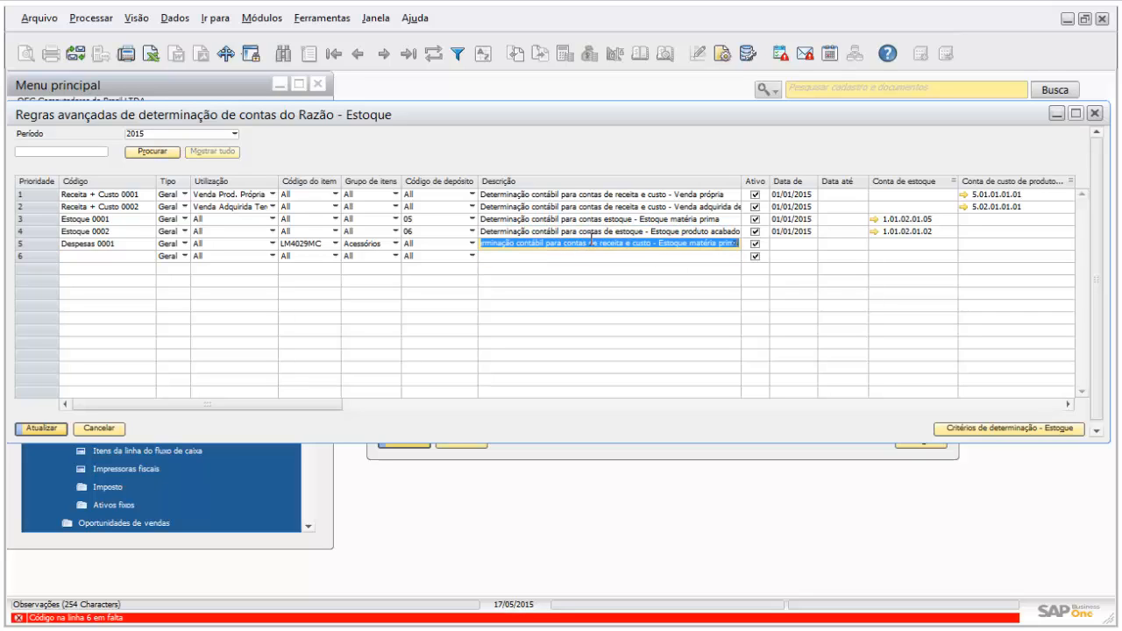
pyautogui.moveTo(589, 242); pyautogui.dragTo(643, 243)
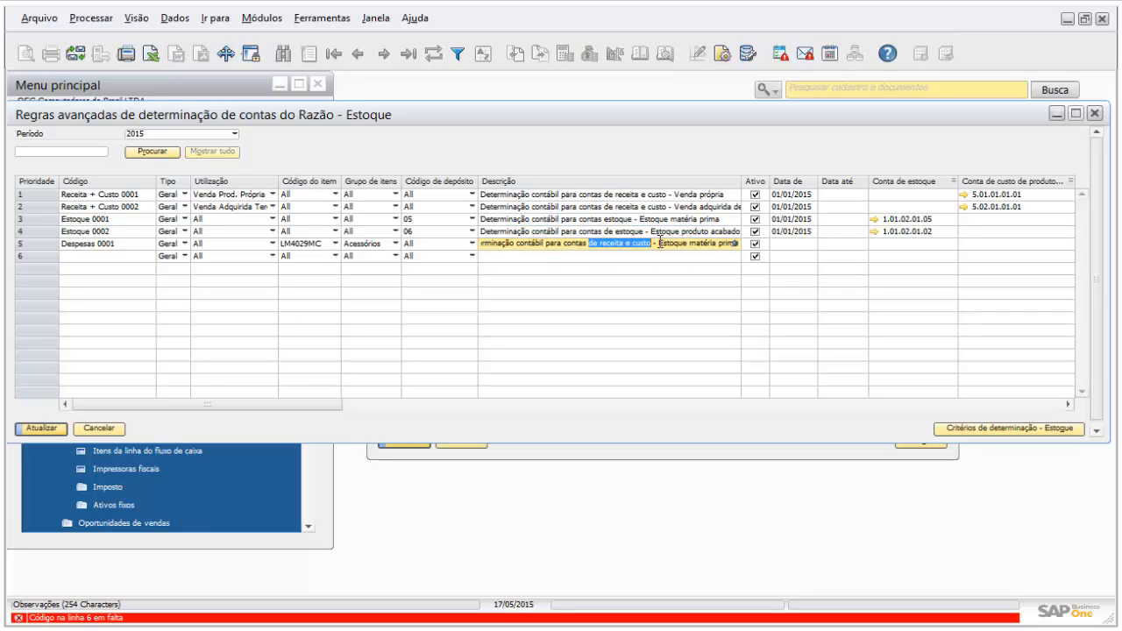
pyautogui.write('de despesas')
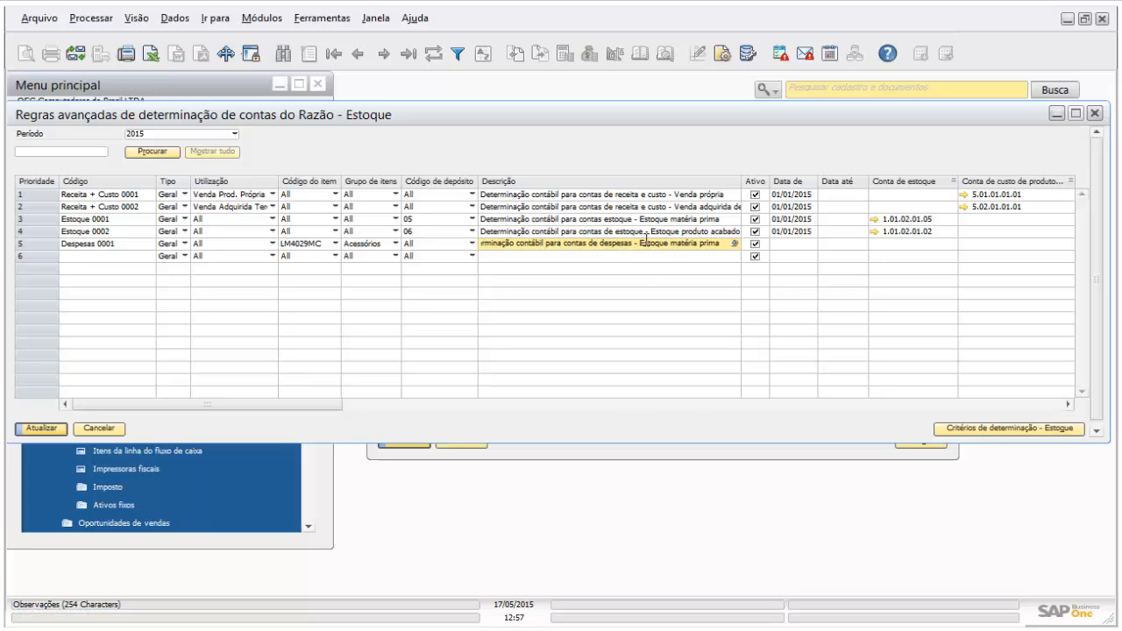
pyautogui.moveTo(639, 242); pyautogui.dragTo(733, 254)
pyautogui.press('BackSpace')
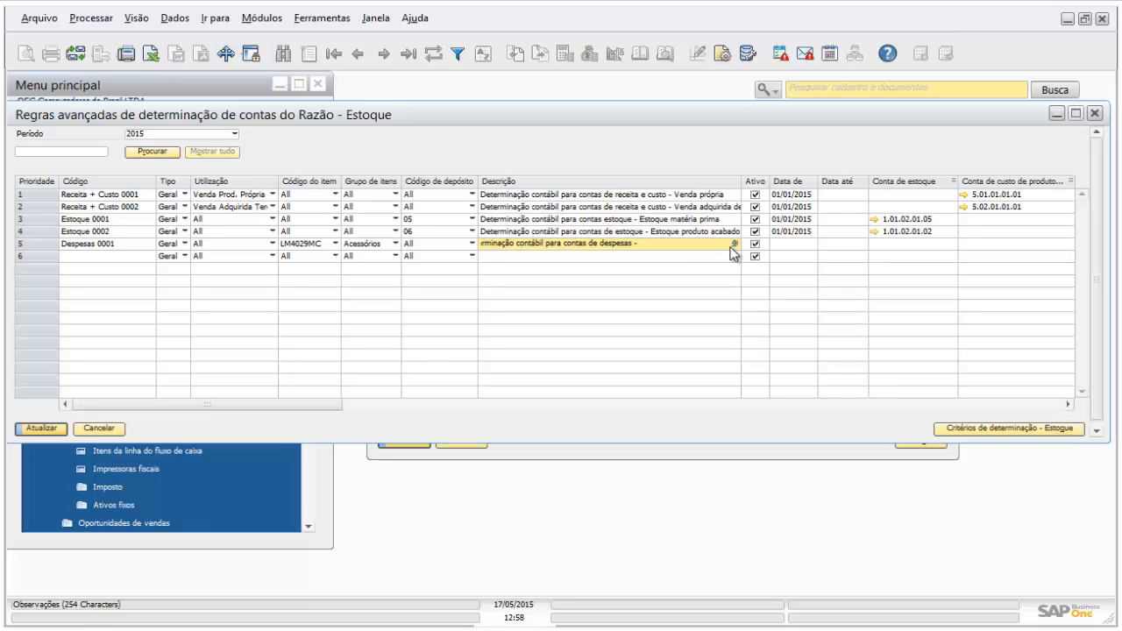
pyautogui.write('Material de expediente')
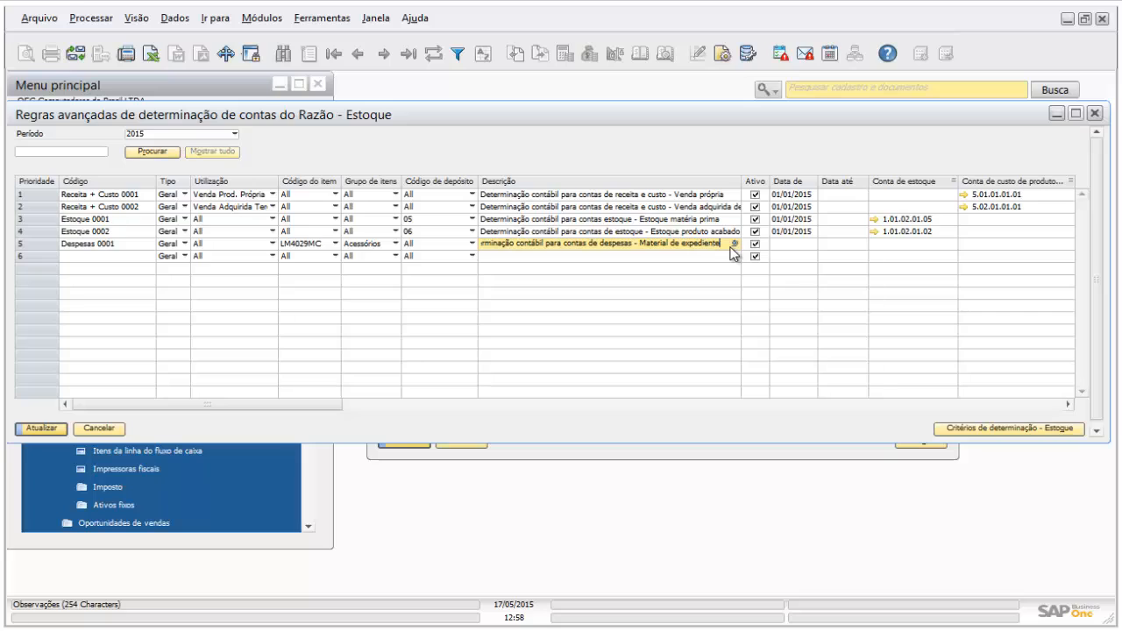
# Set the start date of the "Despesas 0001" rule to 01/01/2015.
pyautogui.press('Tab')
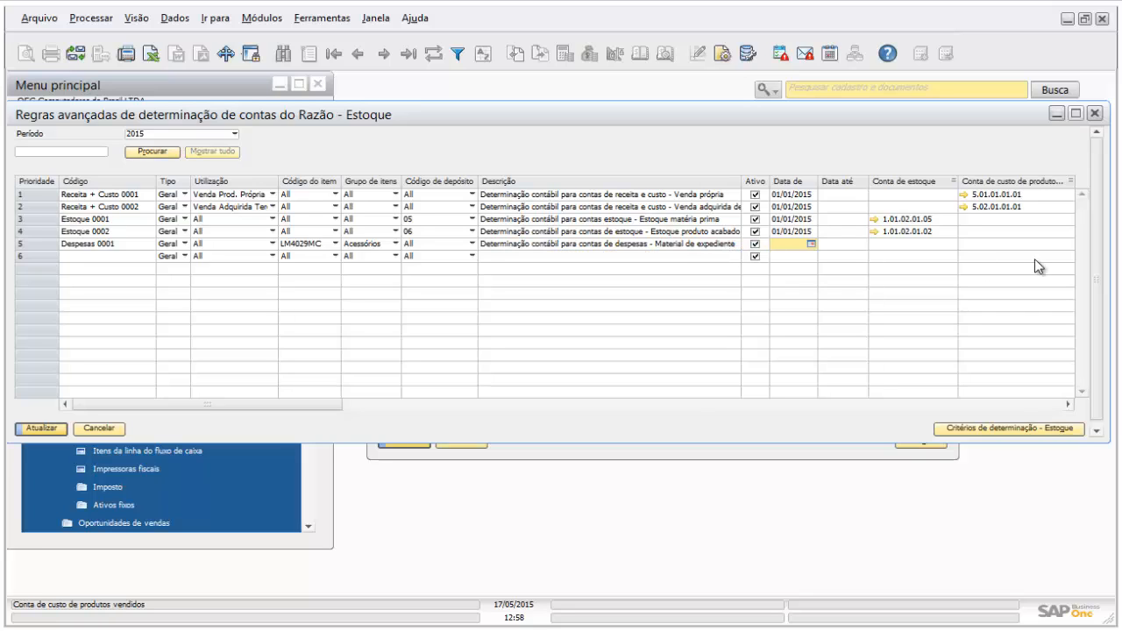
pyautogui.write('01/01')
pyautogui.press('Tab')
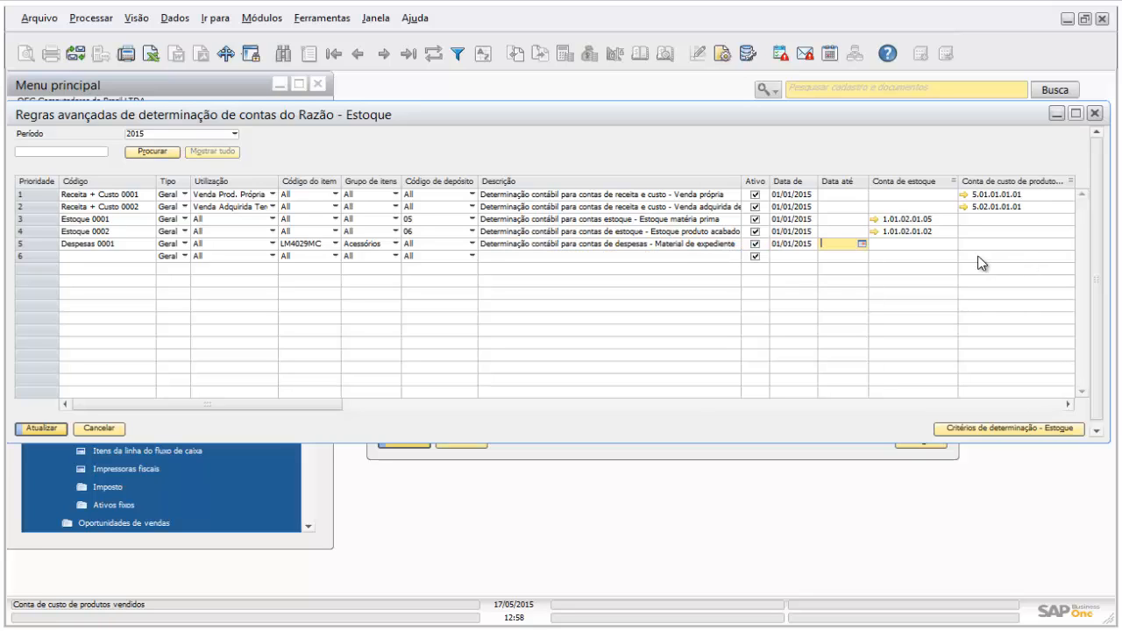
# Open the list of accounts for the expense account (Conta de despesas) of the "Despesas 0001" rule.
pyautogui.click(934, 246)
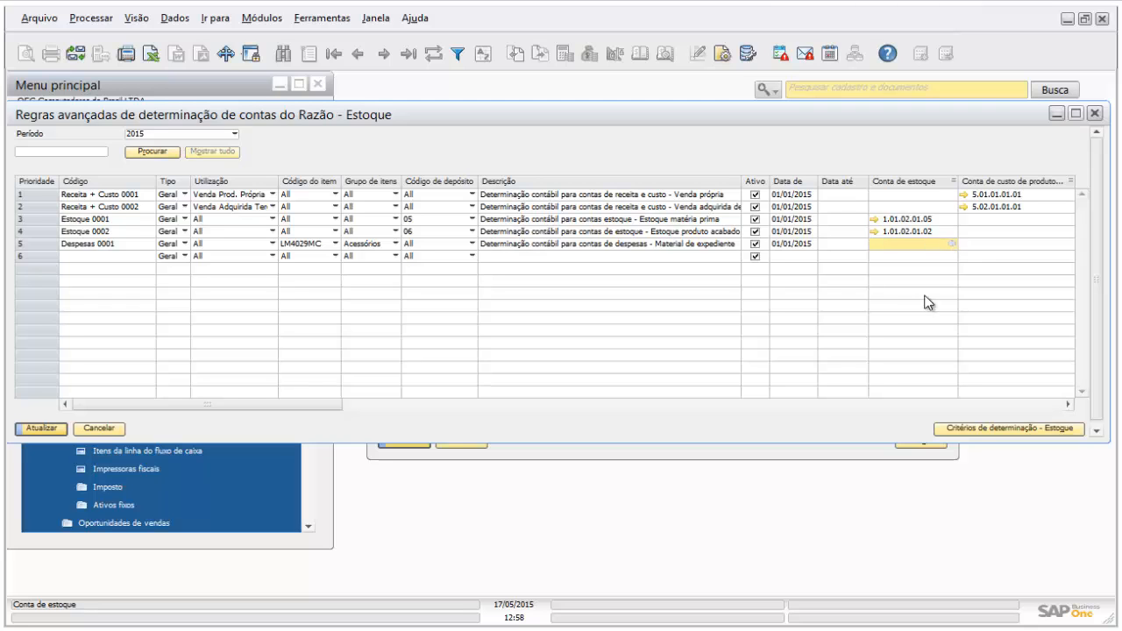
pyautogui.moveTo(326, 400); pyautogui.dragTo(471, 407)
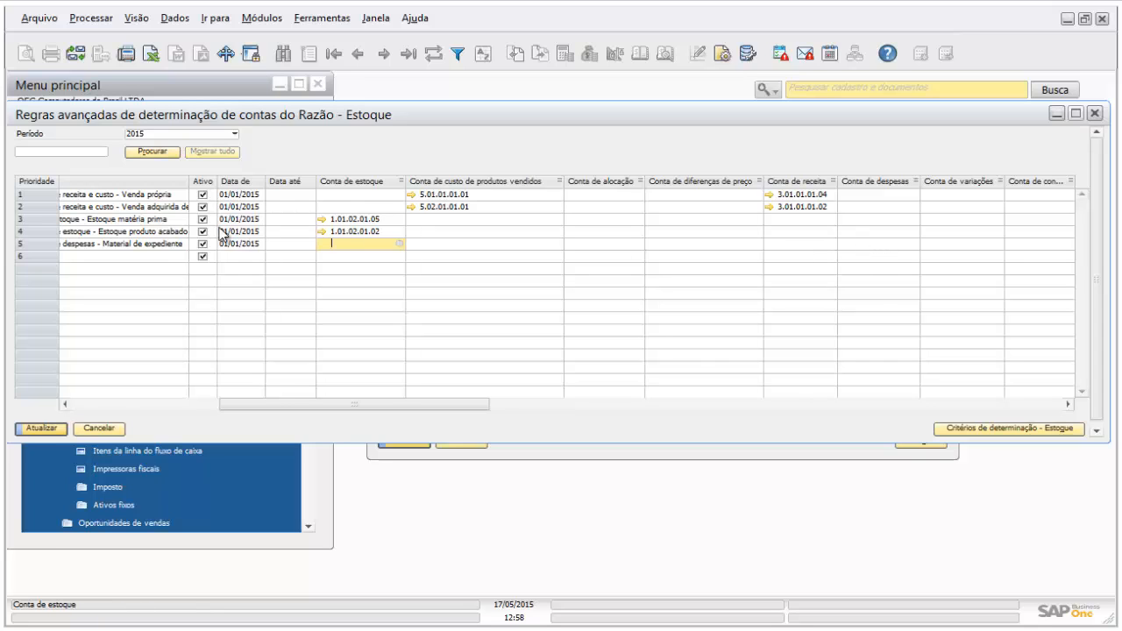
pyautogui.click(26, 245)
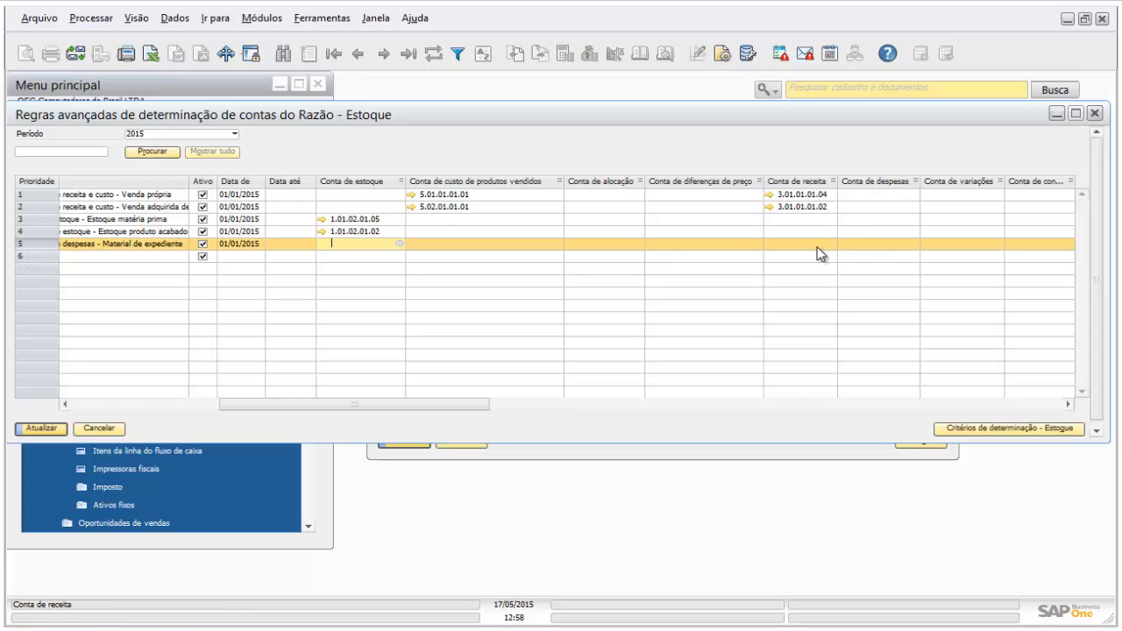
pyautogui.click(862, 243)
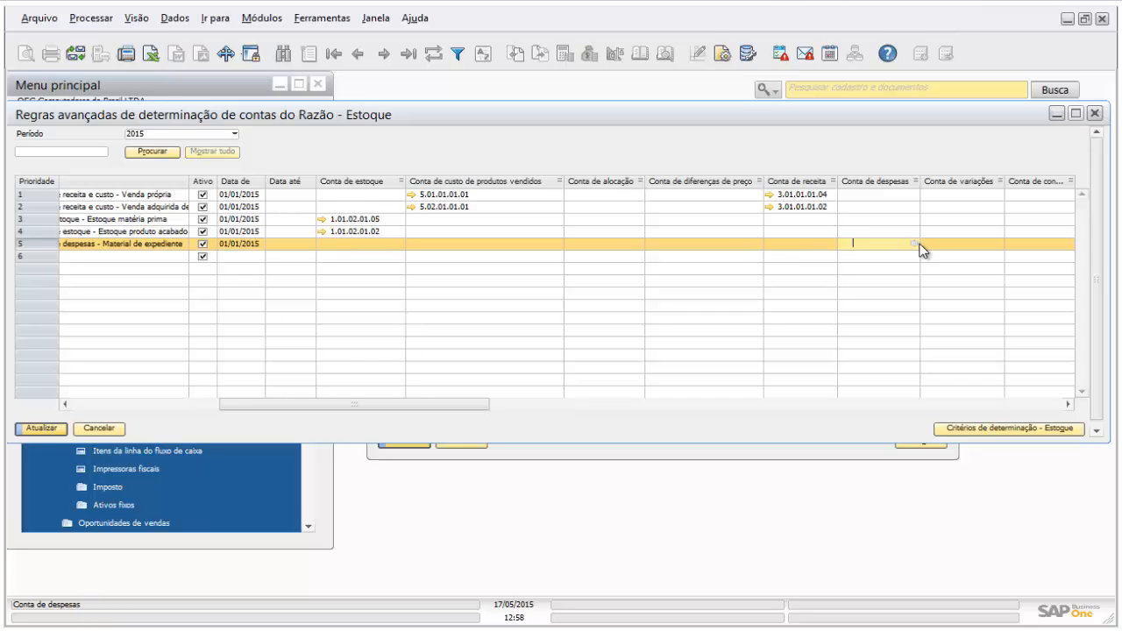
pyautogui.click(913, 243)
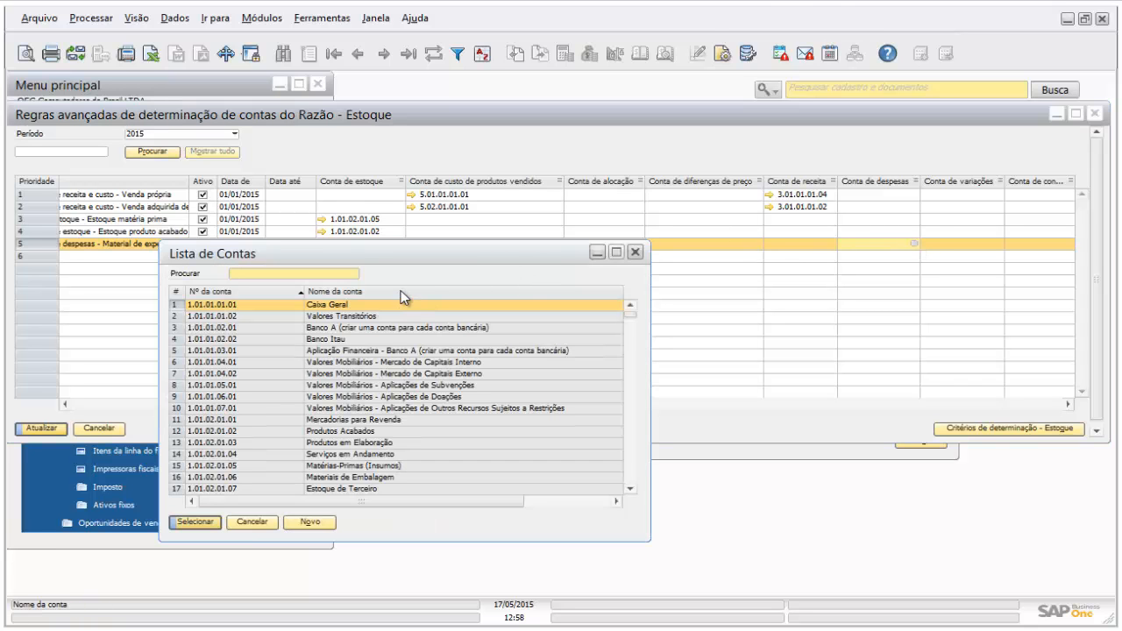
# Try filtering the account list to account names containing "expedi".
pyautogui.rightClick(405, 282)
pyautogui.click(461, 283)
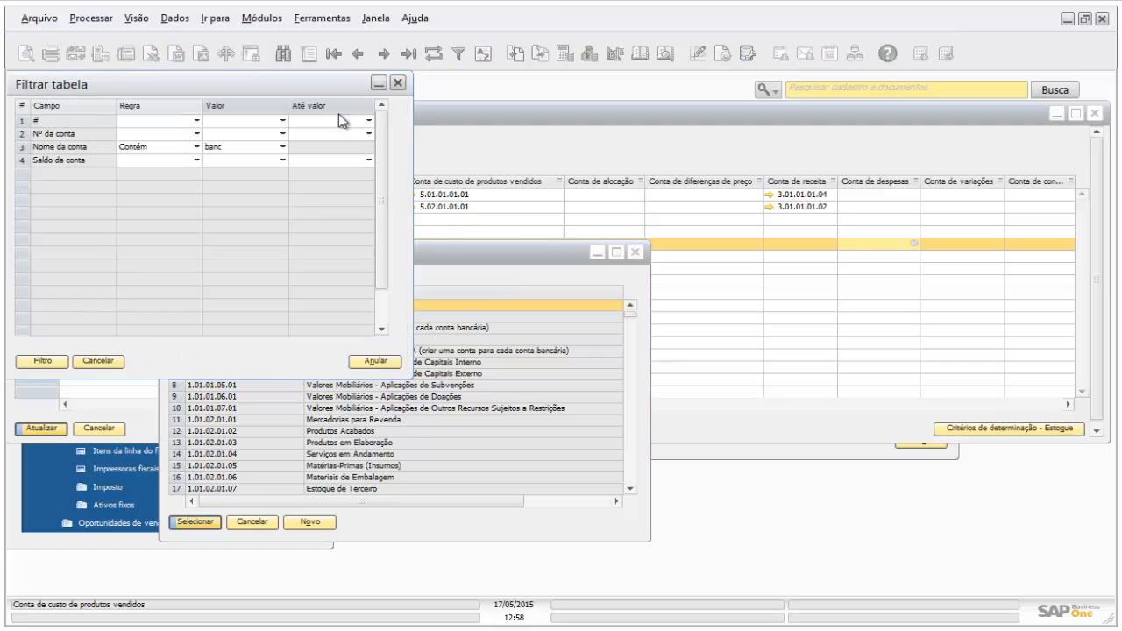
pyautogui.click(245, 146)
pyautogui.click(246, 150)
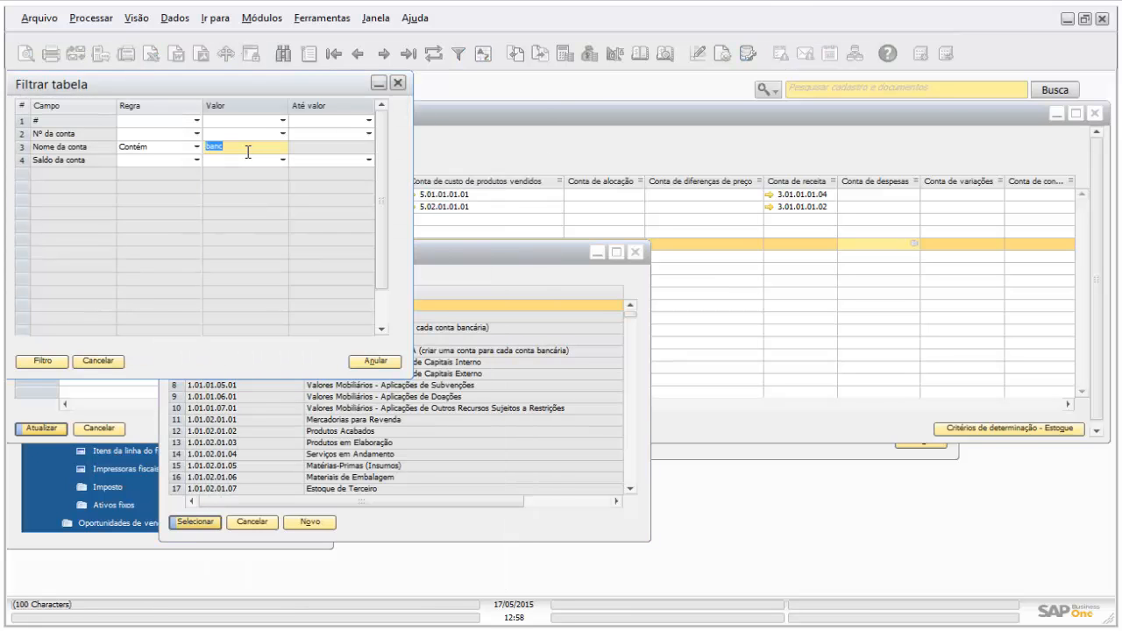
pyautogui.write('expedi')
pyautogui.press('Tab')
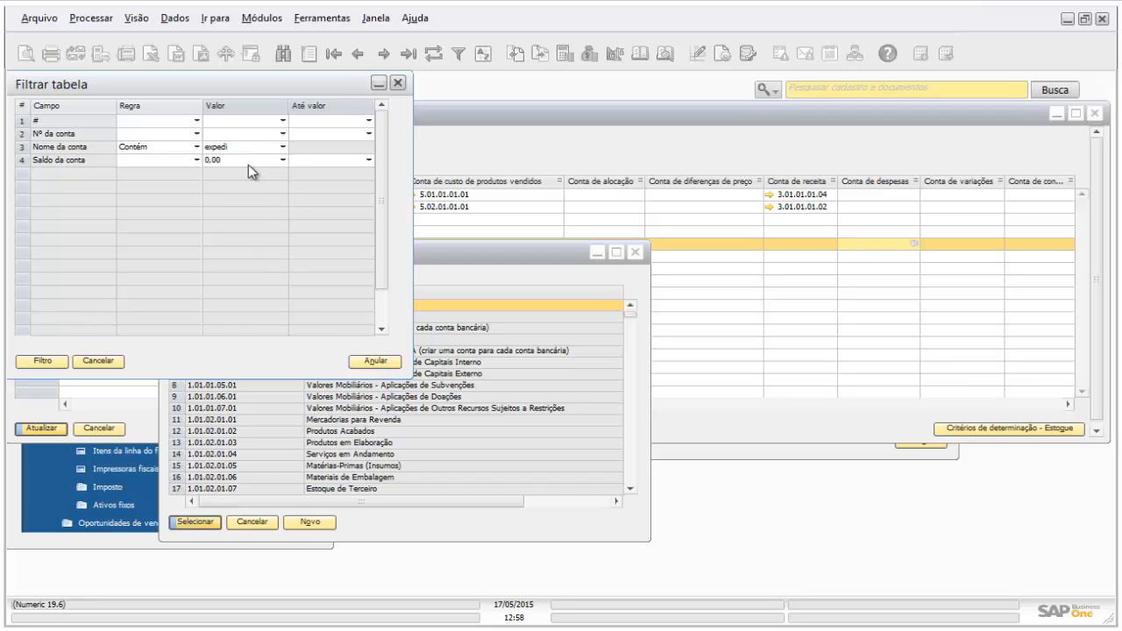
pyautogui.click(248, 162)
pyautogui.click(255, 160)
pyautogui.click(44, 360)
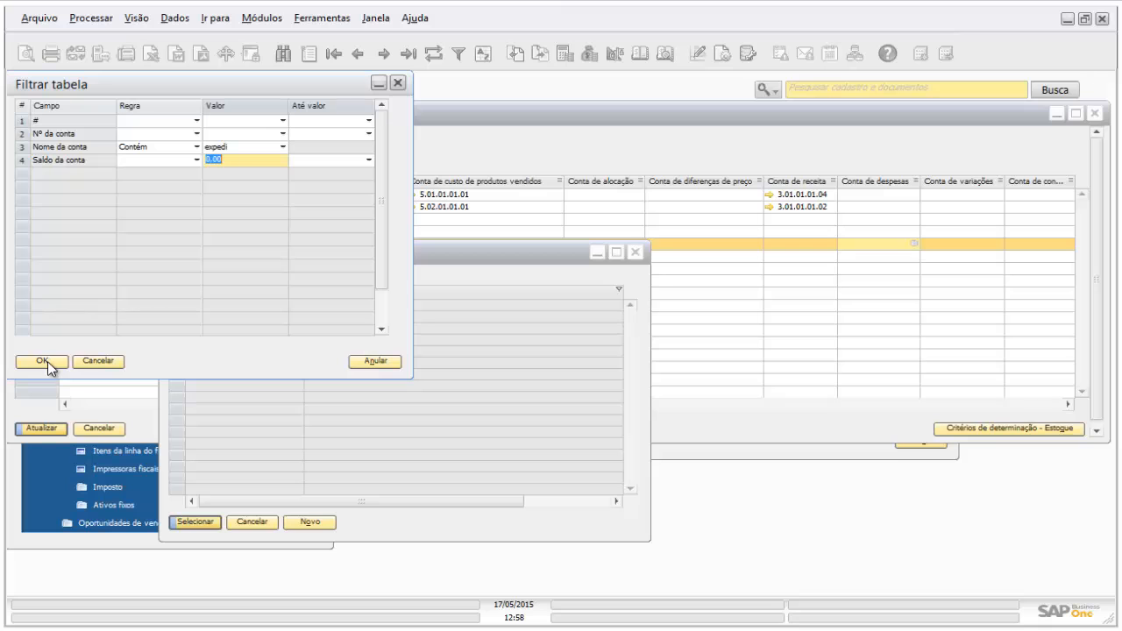
pyautogui.moveTo(235, 83)
pyautogui.mouseDown()
pyautogui.moveTo(874, 82)
pyautogui.moveTo(858, 82)
pyautogui.mouseUp()
pyautogui.click(1021, 79)
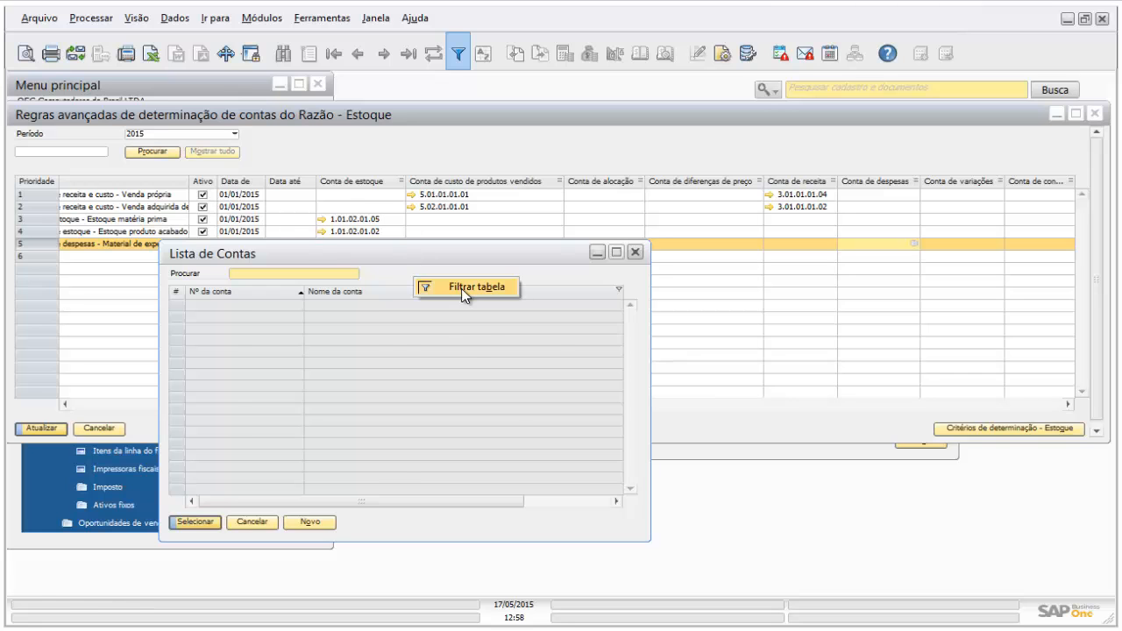
# Reopen the account list filter and search for account names containing "expe".
pyautogui.rightClick(435, 271)
pyautogui.click(485, 282)
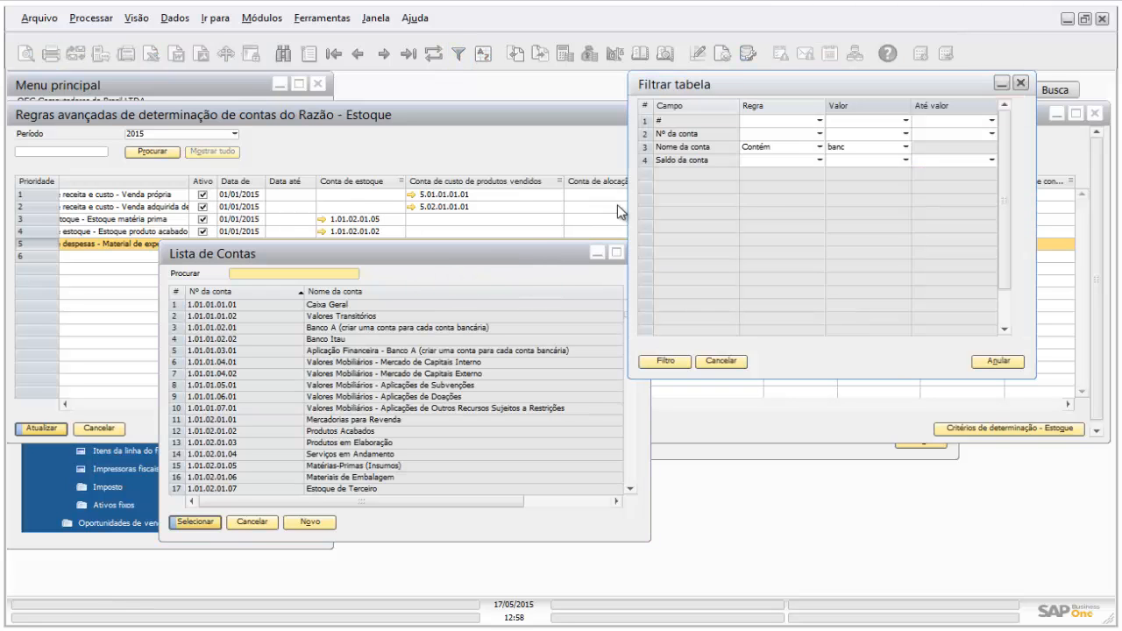
pyautogui.click(850, 148)
pyautogui.click(851, 148)
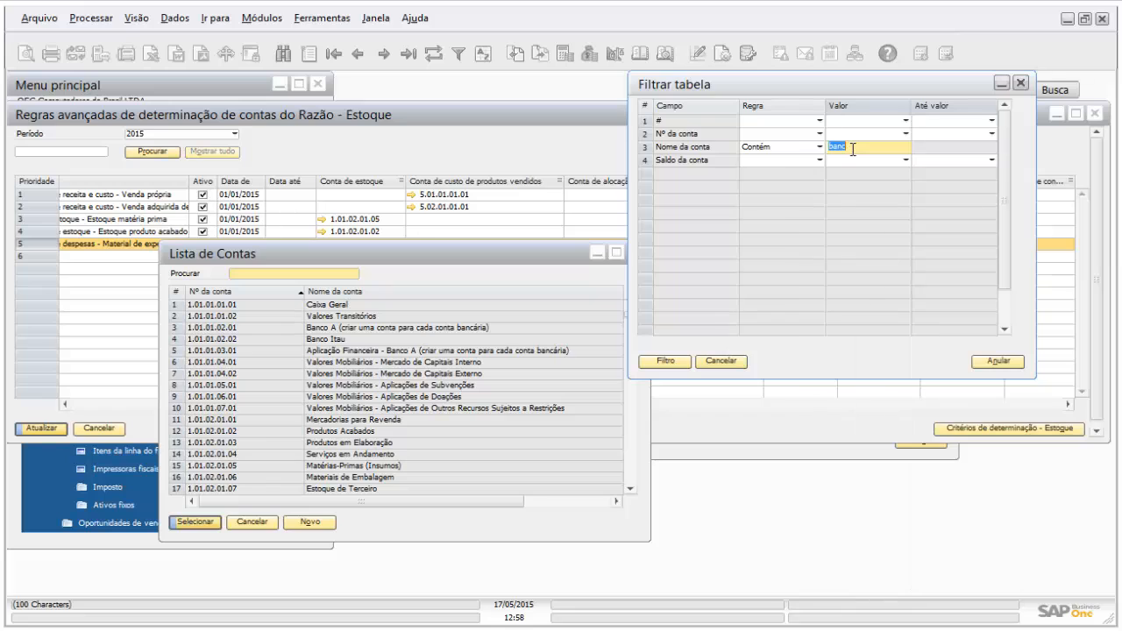
pyautogui.write('expe')
pyautogui.press('Return')
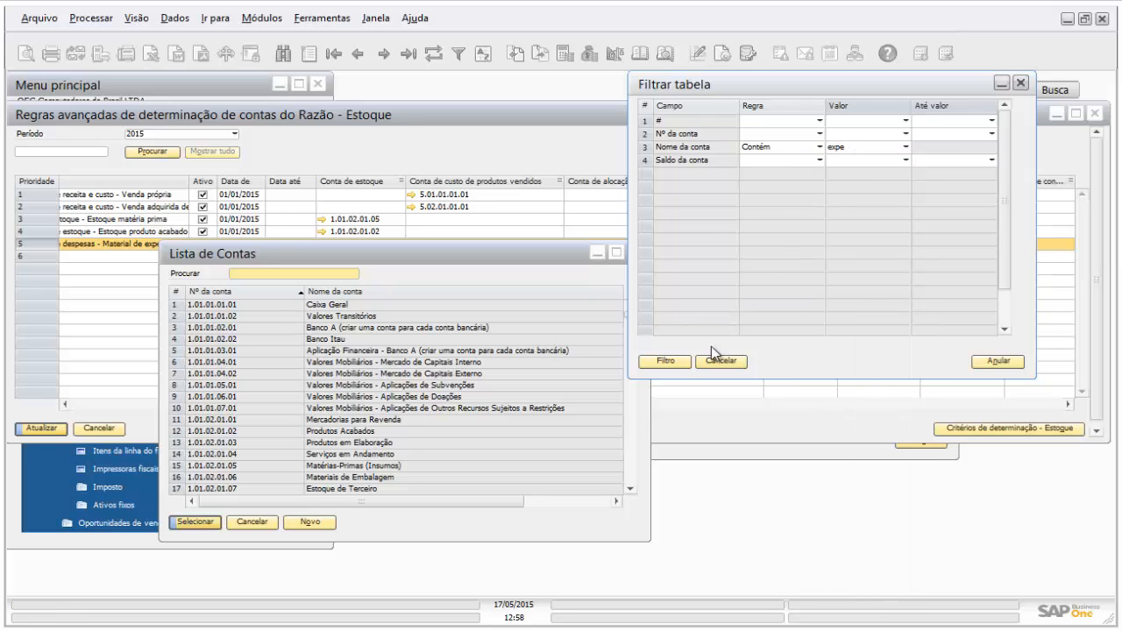
pyautogui.click(670, 359)
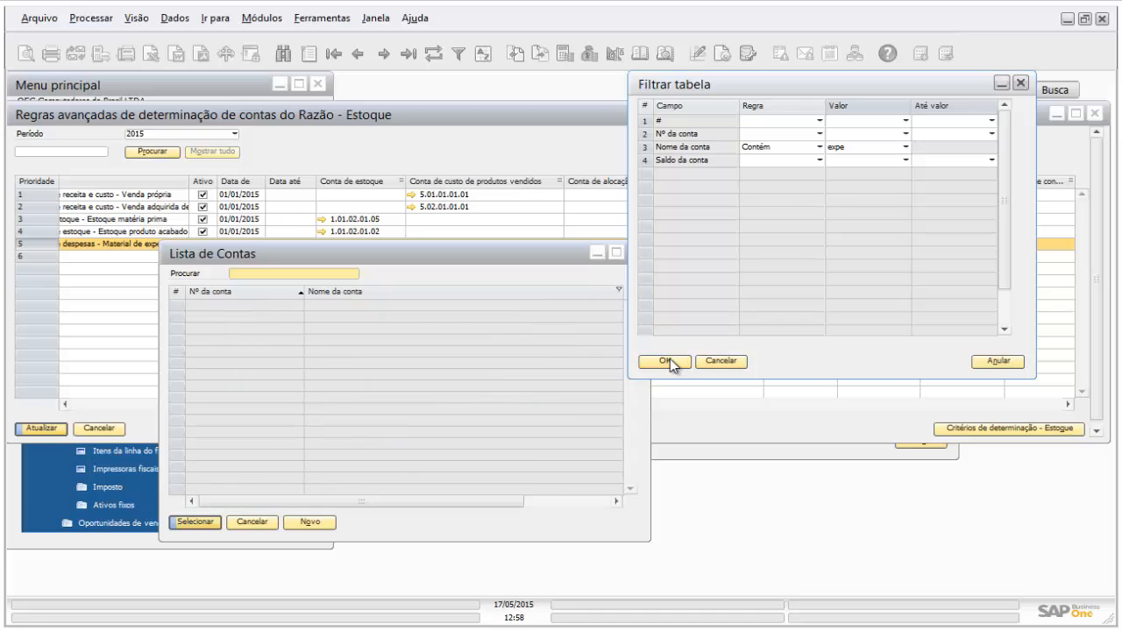
# Try "escrit" as the account name filter and look through the suggested names beginning with "mat".
pyautogui.click(843, 148)
pyautogui.click(854, 147)
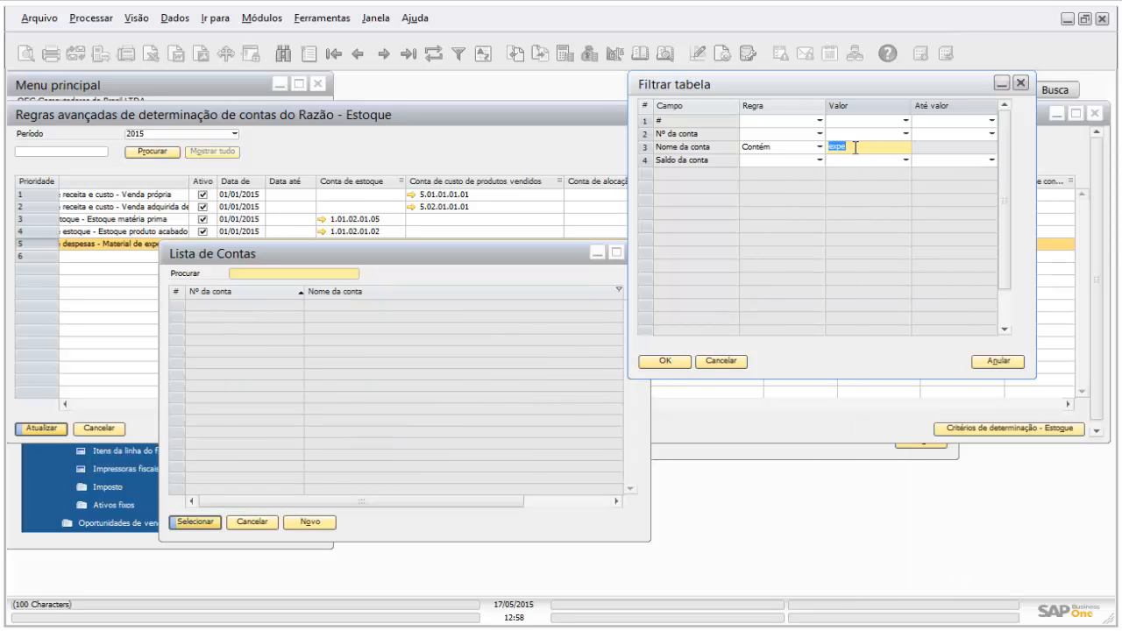
pyautogui.write('escrit')
pyautogui.click(861, 147)
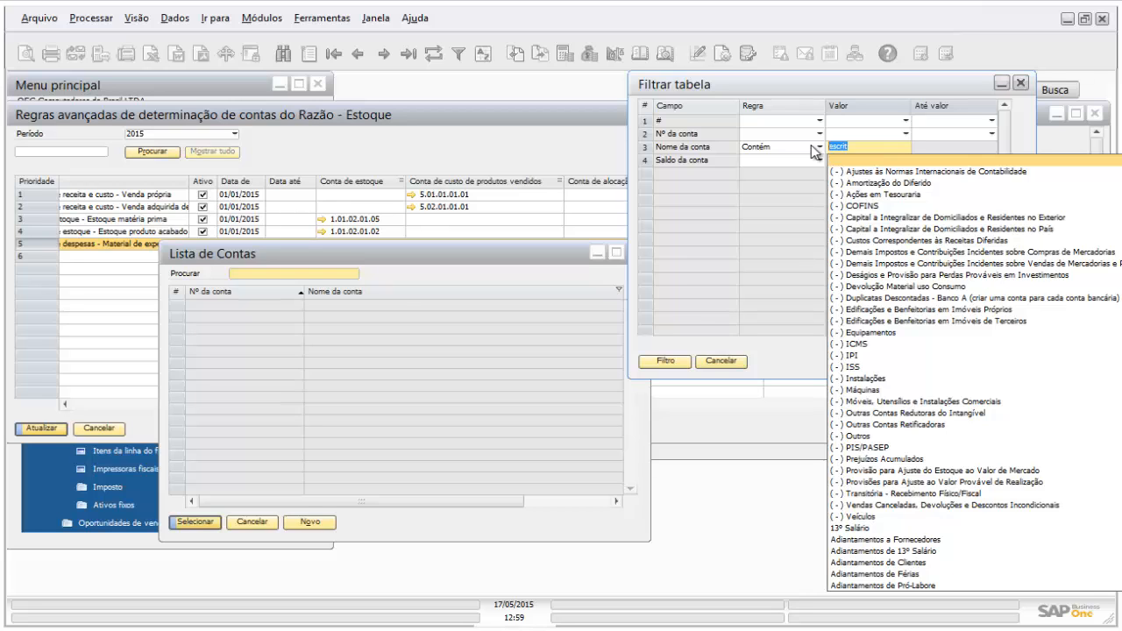
pyautogui.write('mat')
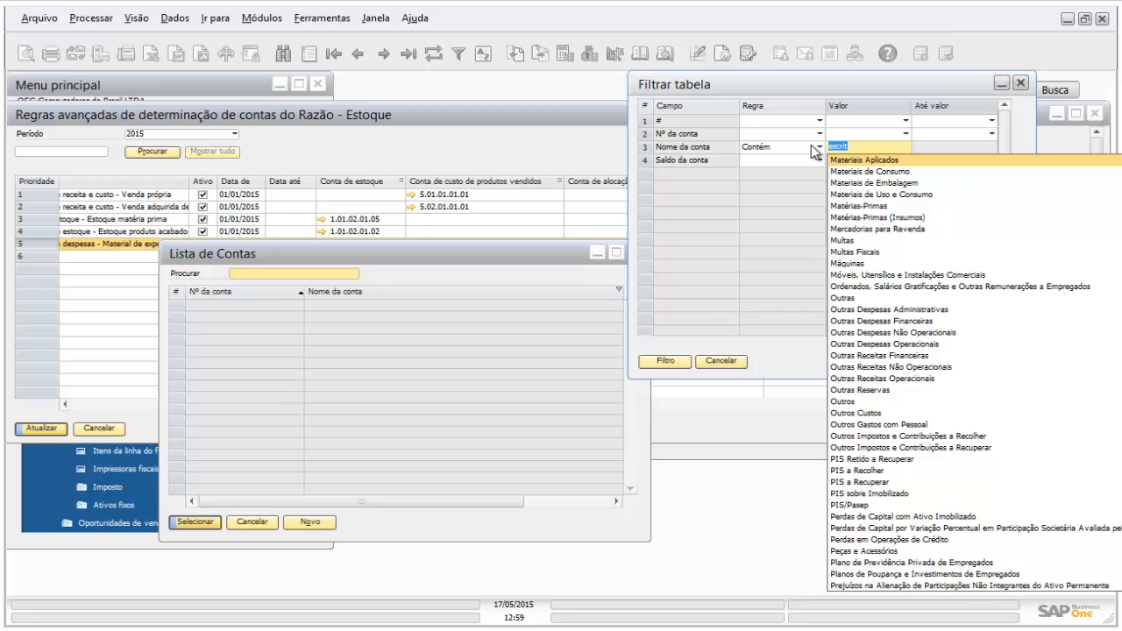
# Filter the account list to account names containing "materi".
pyautogui.click(844, 149)
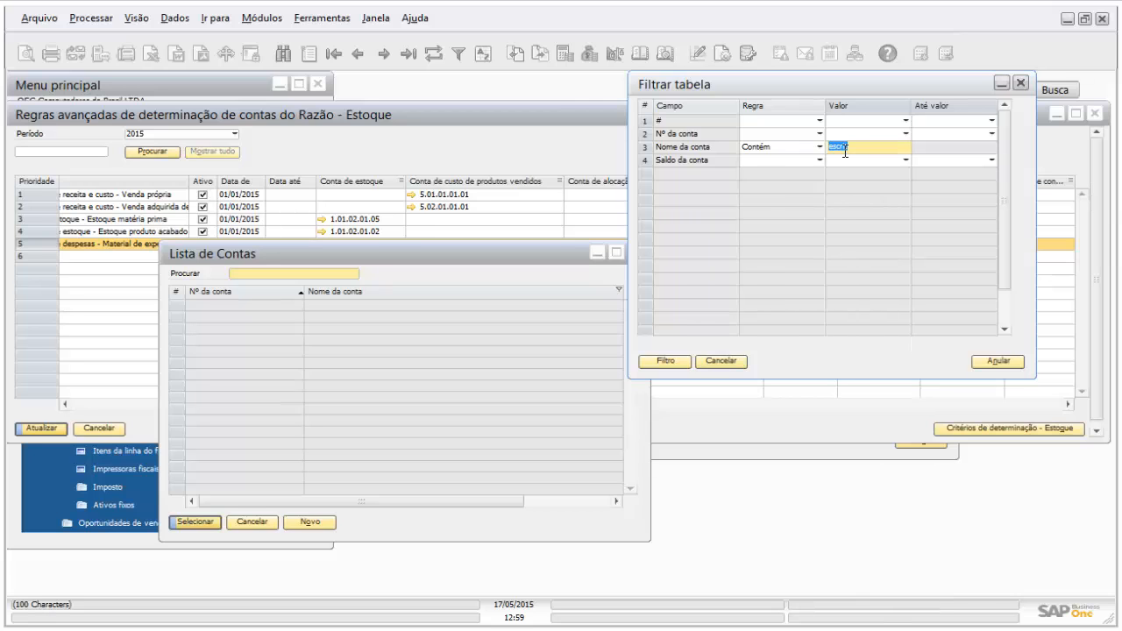
pyautogui.write('materi')
pyautogui.click(667, 361)
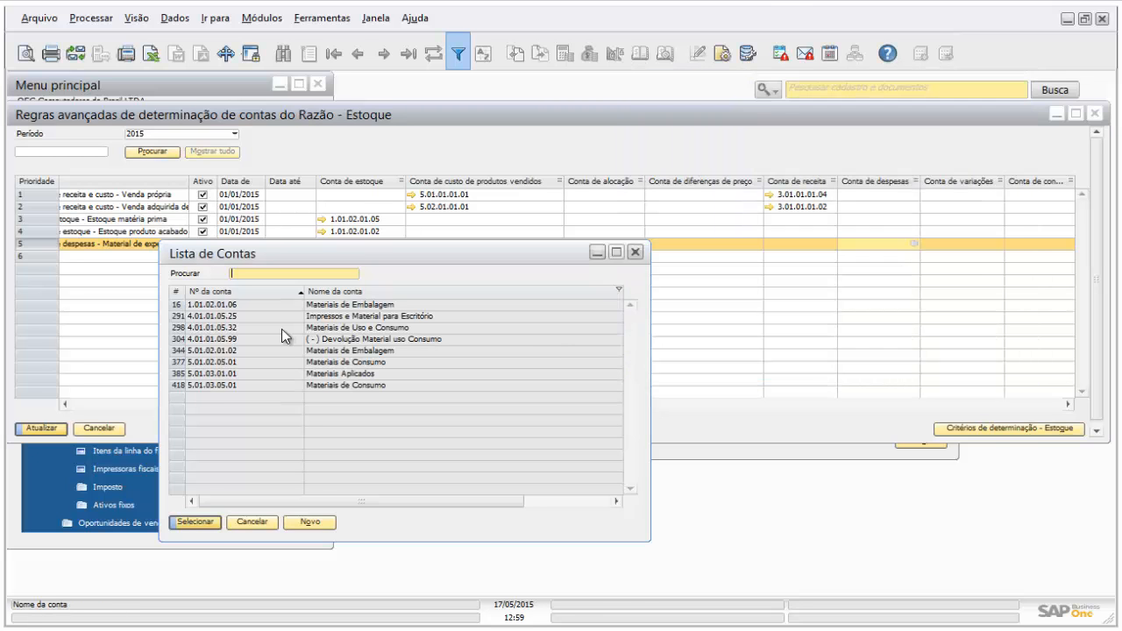
# Assign account 4.01.01.05.25, Impressos e Material para Escritório, as the expense account of the office-material rule and save the rules.
pyautogui.click(347, 329)
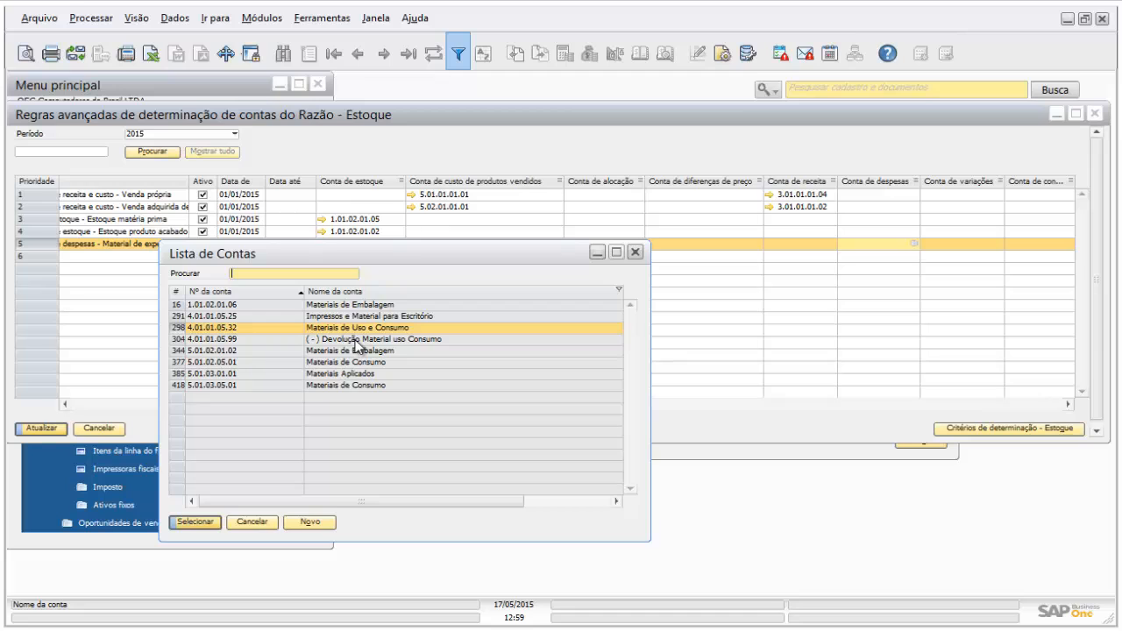
pyautogui.click(374, 316)
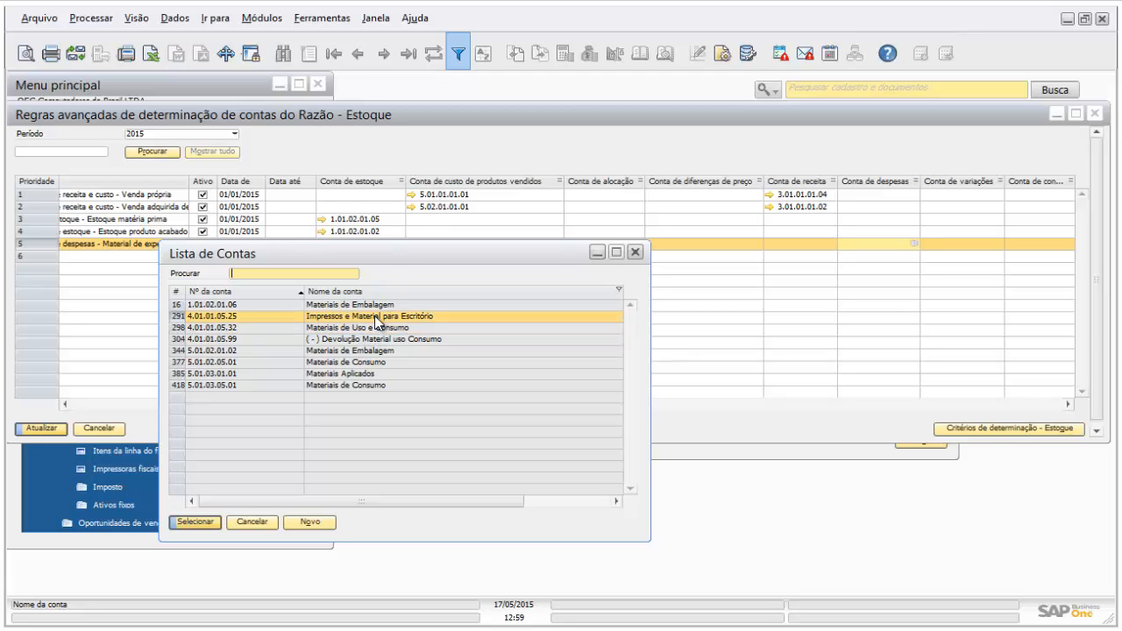
pyautogui.doubleClick(374, 317)
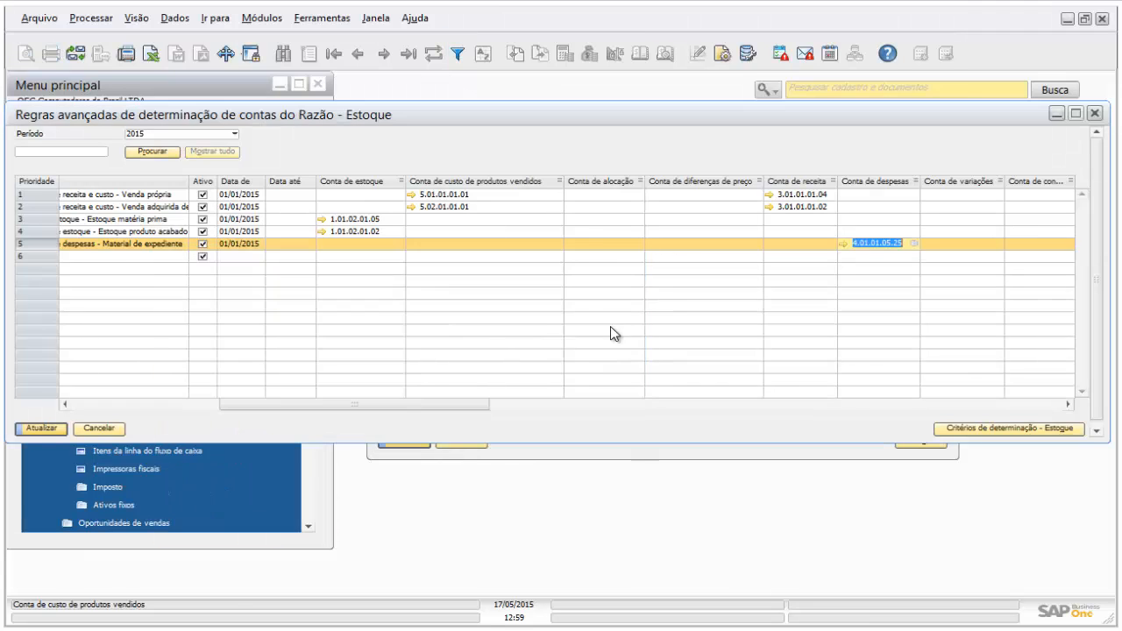
pyautogui.click(55, 430)
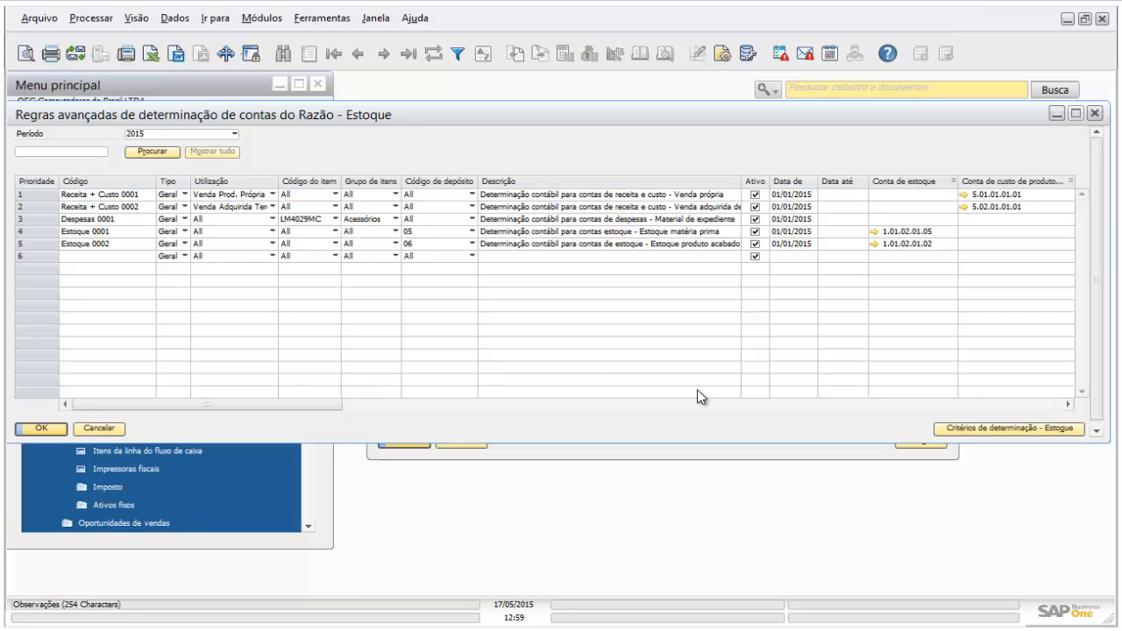
# Move the Código de depósito criterion up to second place in the stock determination criteria and save the new order.
pyautogui.click(1023, 429)
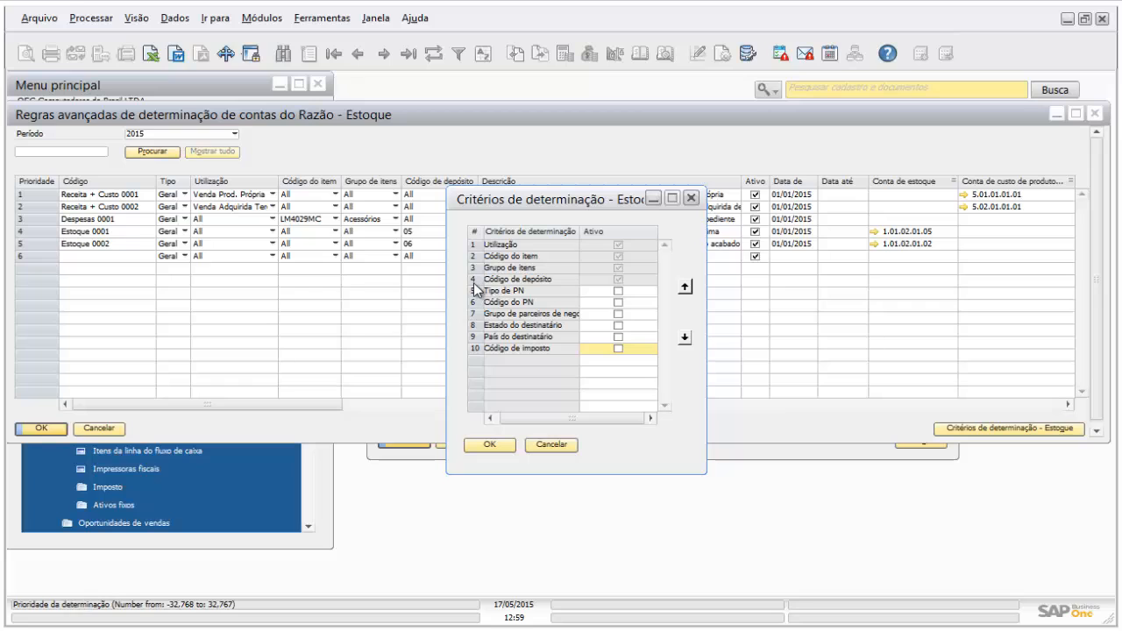
pyautogui.click(469, 281)
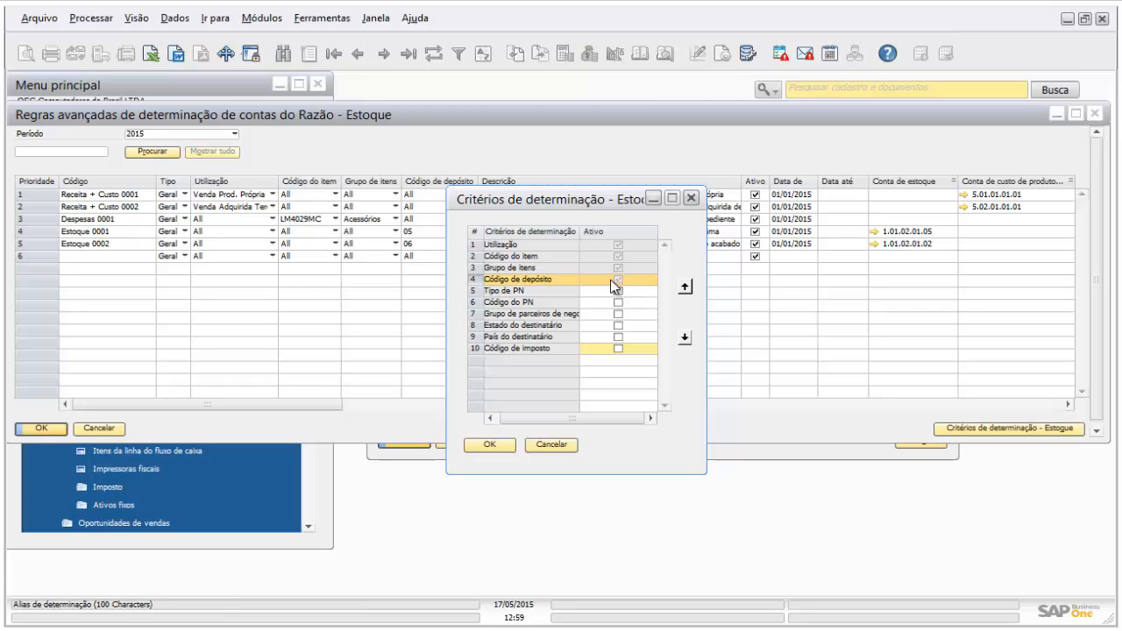
pyautogui.click(685, 288)
pyautogui.click(685, 288)
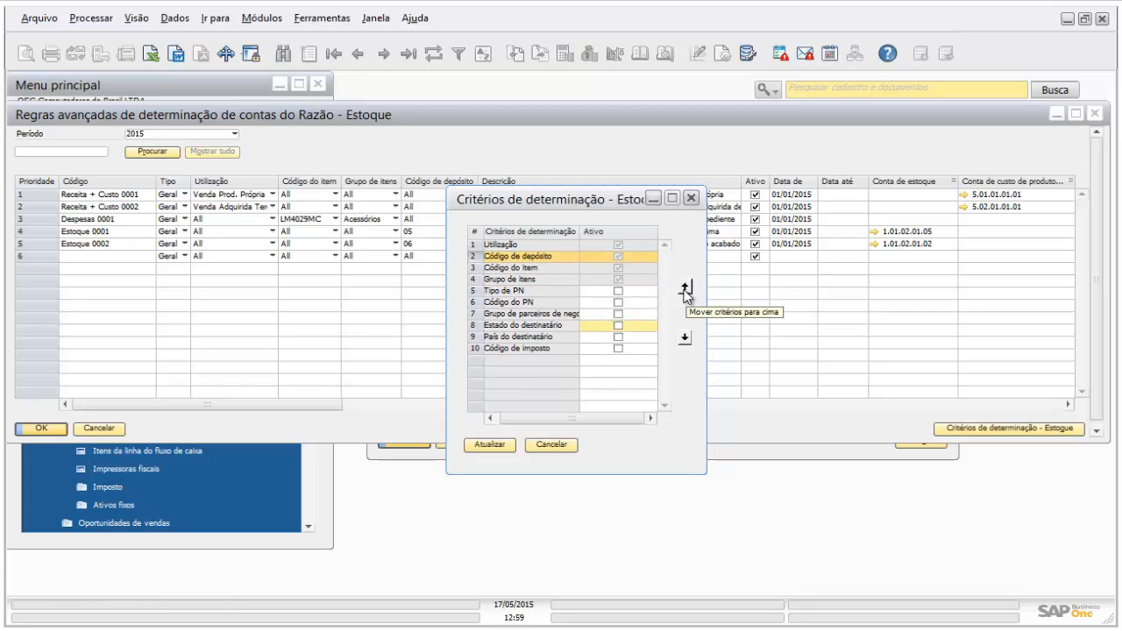
pyautogui.click(493, 446)
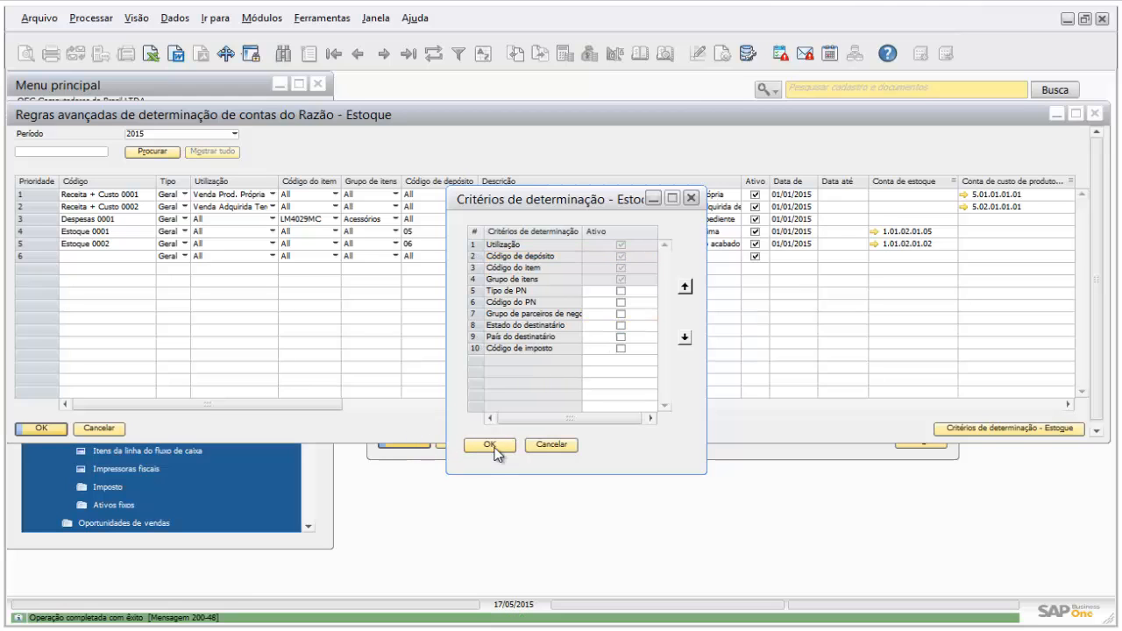
pyautogui.click(493, 447)
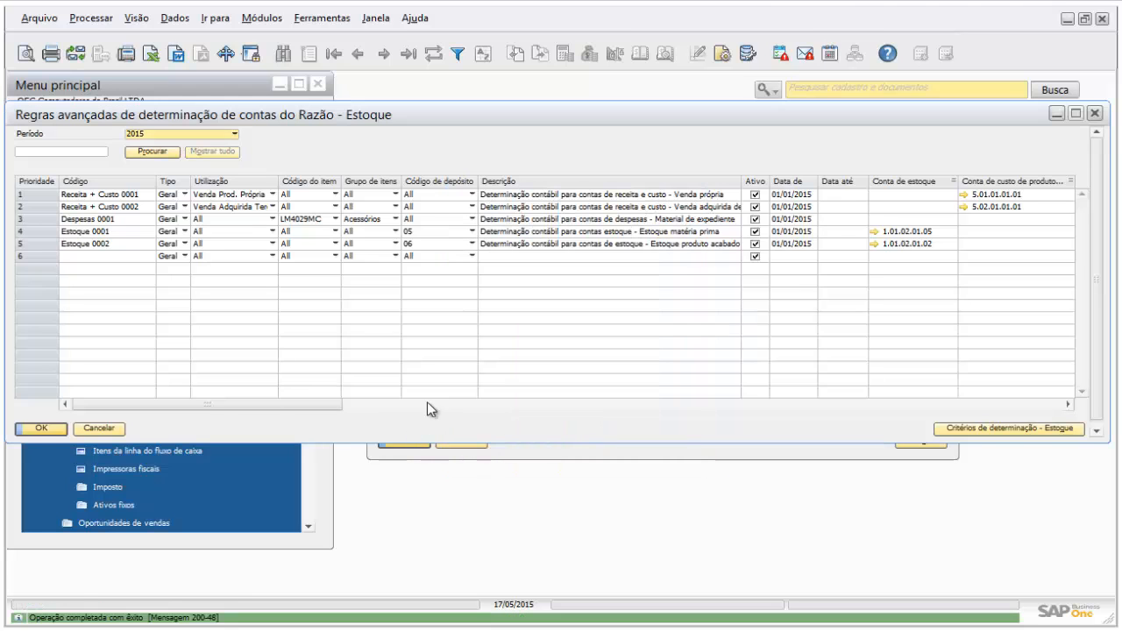
# Reopen the advanced stock rules to check their priority order and criteria columns, and close them again.
pyautogui.click(33, 429)
pyautogui.click(917, 441)
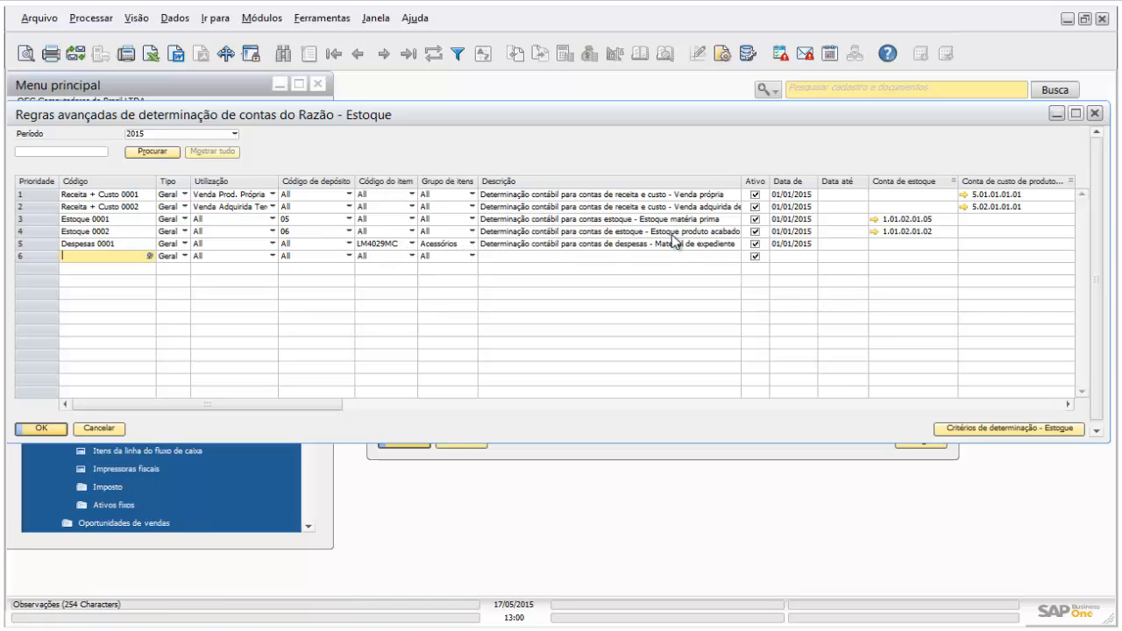
pyautogui.moveTo(333, 399); pyautogui.dragTo(93, 401)
pyautogui.click(55, 428)
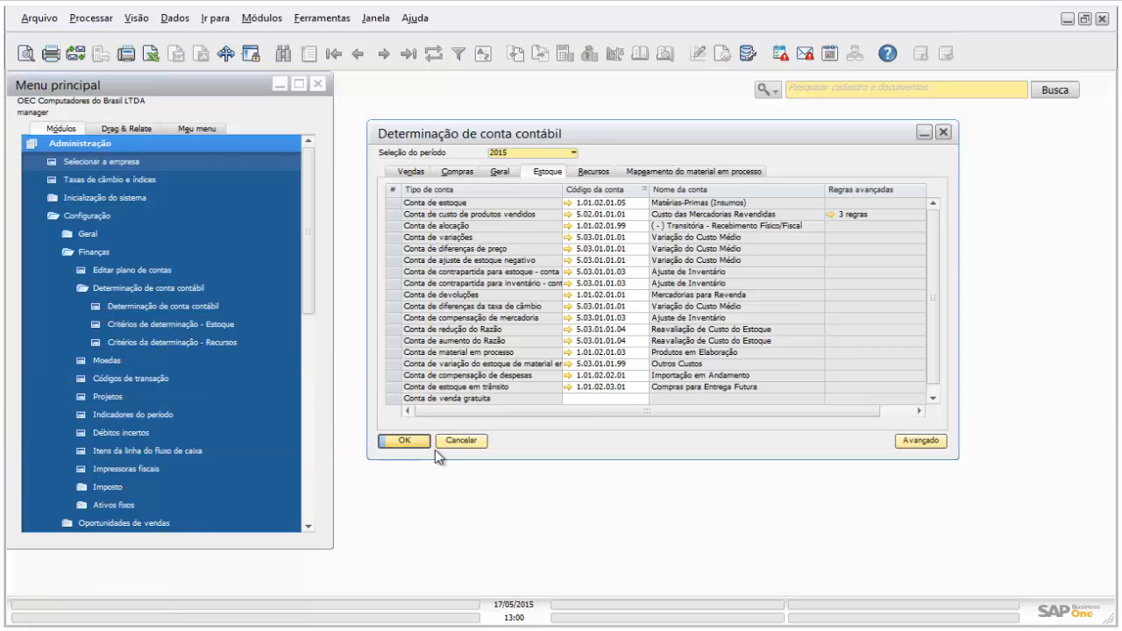
# Close the G/L account determination window and collapse the Administração module in the main menu.
pyautogui.click(405, 441)
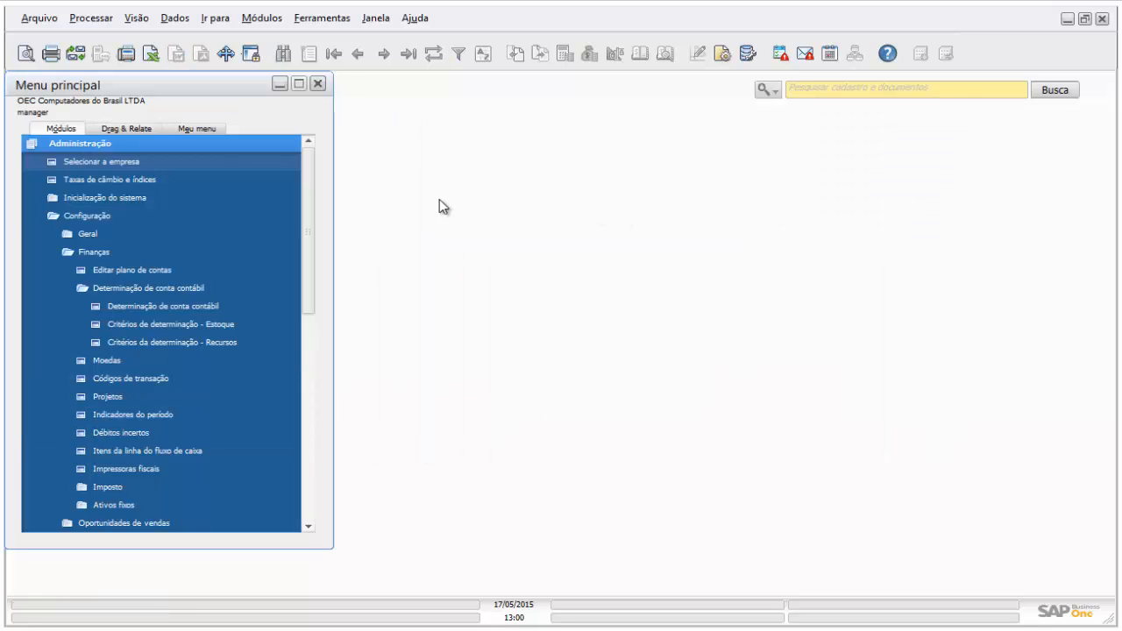
pyautogui.click(264, 144)
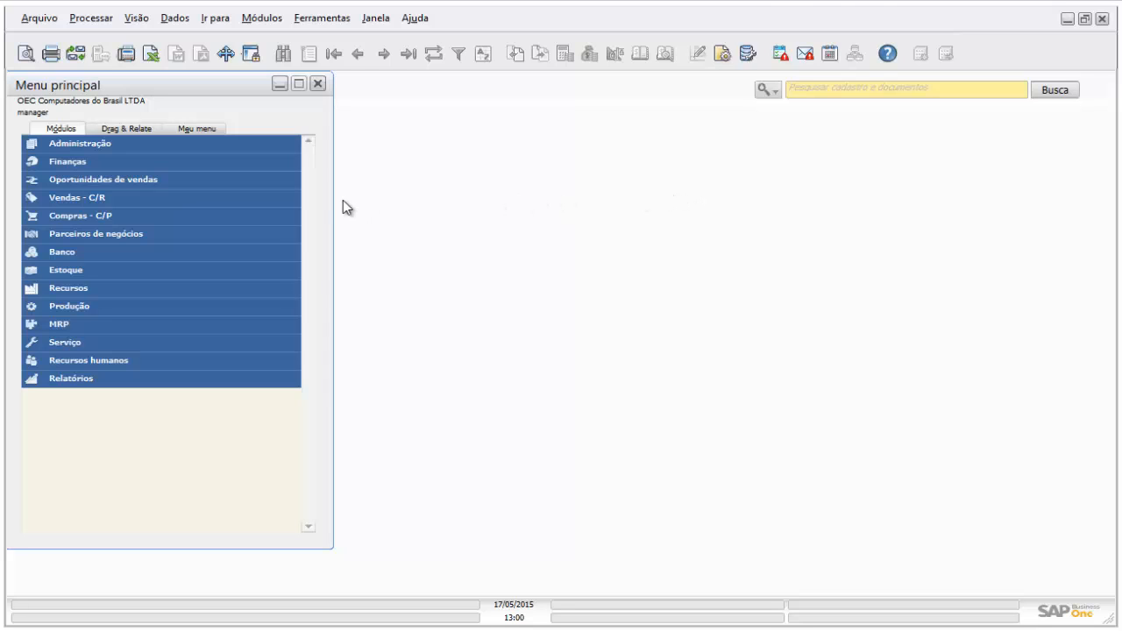
pyautogui.moveTo(334, 200)
pyautogui.mouseDown()
pyautogui.moveTo(366, 200)
pyautogui.moveTo(336, 199)
pyautogui.mouseUp()
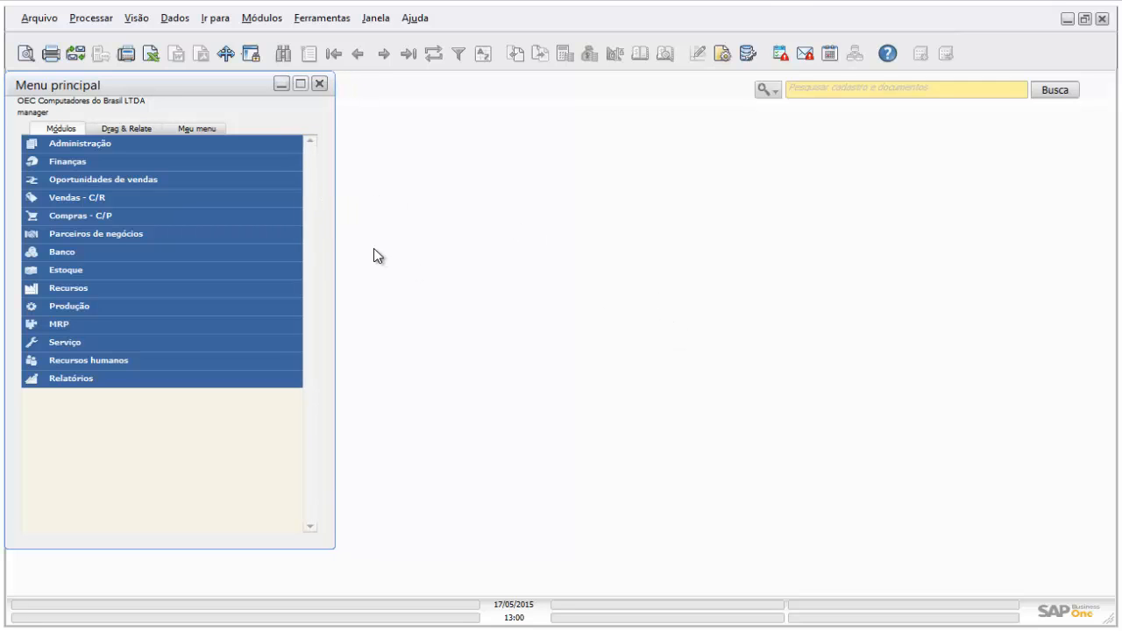